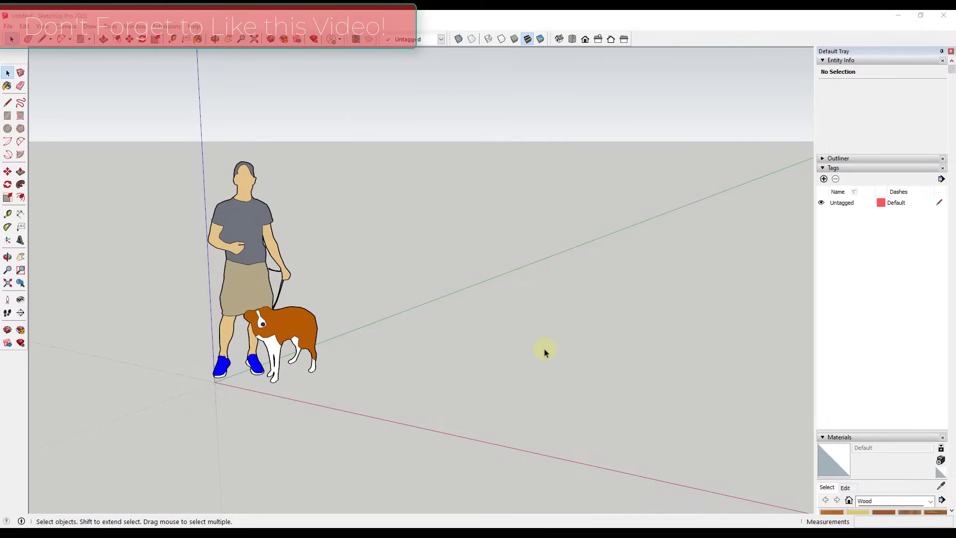
Step: Draw a vertical rectangle about 27' 5" wide and 14' 2" high, standing on the red axis beside the figure
scroll(447, 338, "down", 2)
middle_click_drag(442, 337, 586, 359)
scroll(586, 362, "up", 2)
scroll(408, 346, "up", 1)
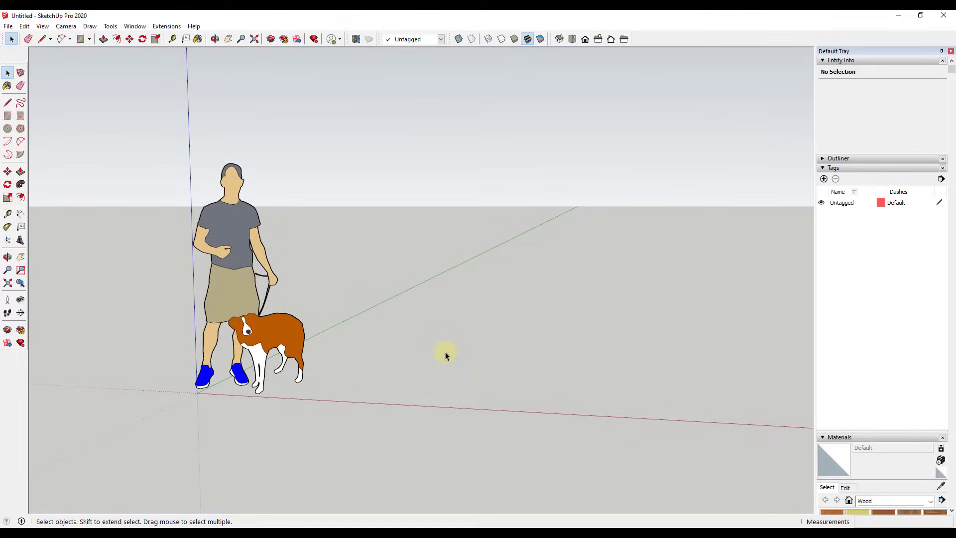
mouse_move(462, 377)
middle_mouse_down()
mouse_move(448, 390)
mouse_move(467, 388)
mouse_move(457, 375)
mouse_move(472, 382)
middle_mouse_up()
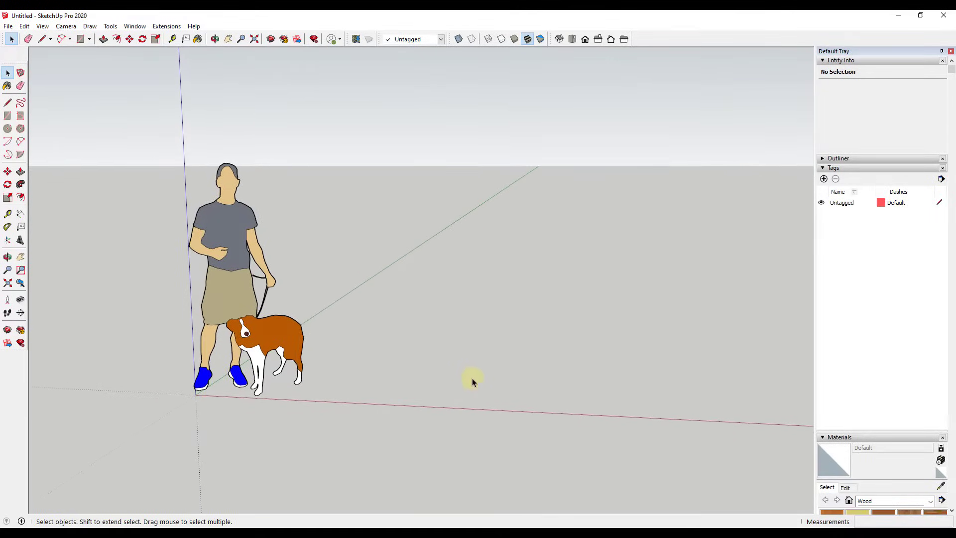
key("r")
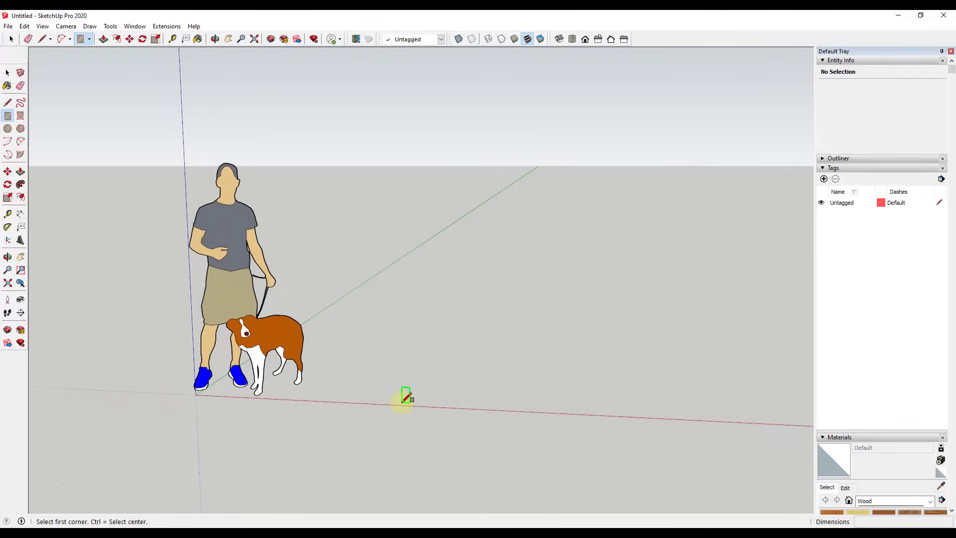
left_click(404, 400)
scroll(404, 400, "down", 5)
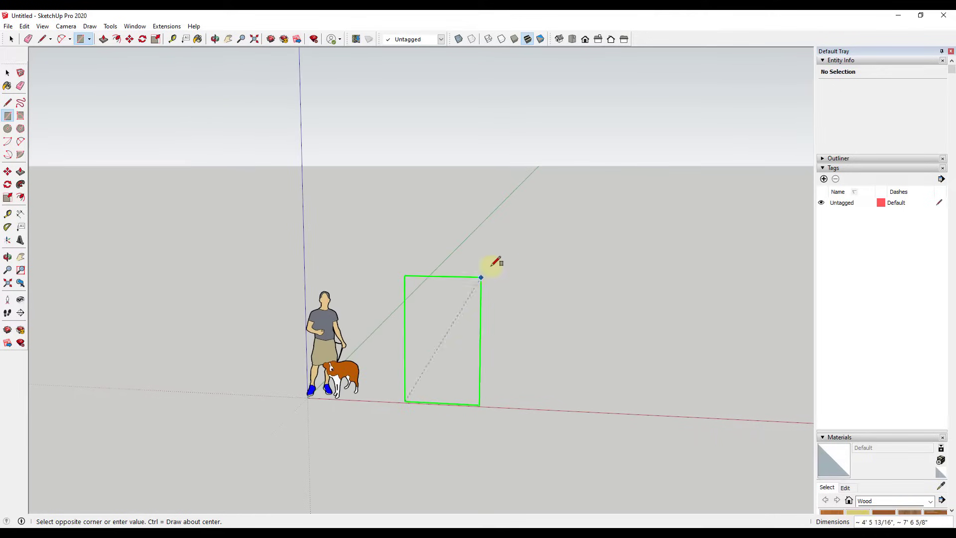
scroll(716, 197, "down", 3)
middle_click_drag(715, 198, 432, 239, "shift")
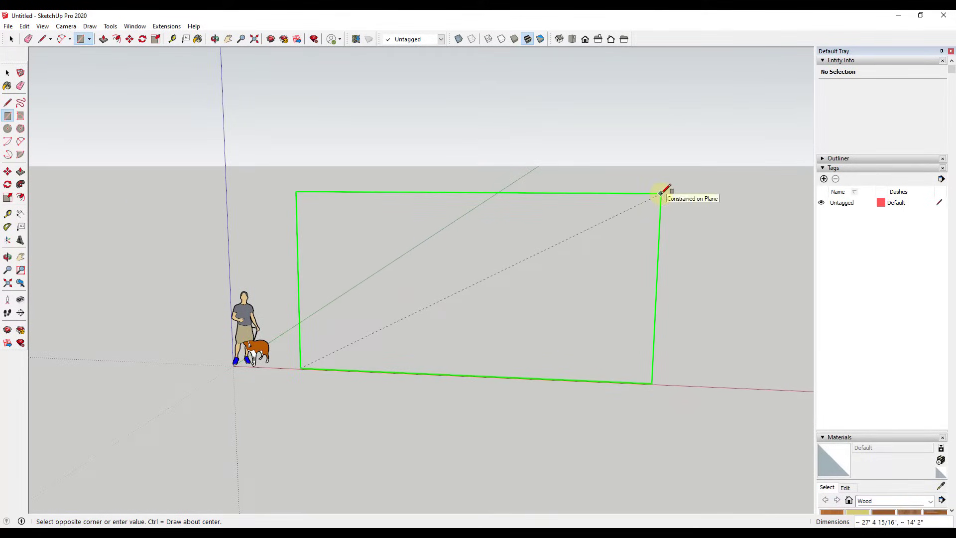
left_click(661, 193)
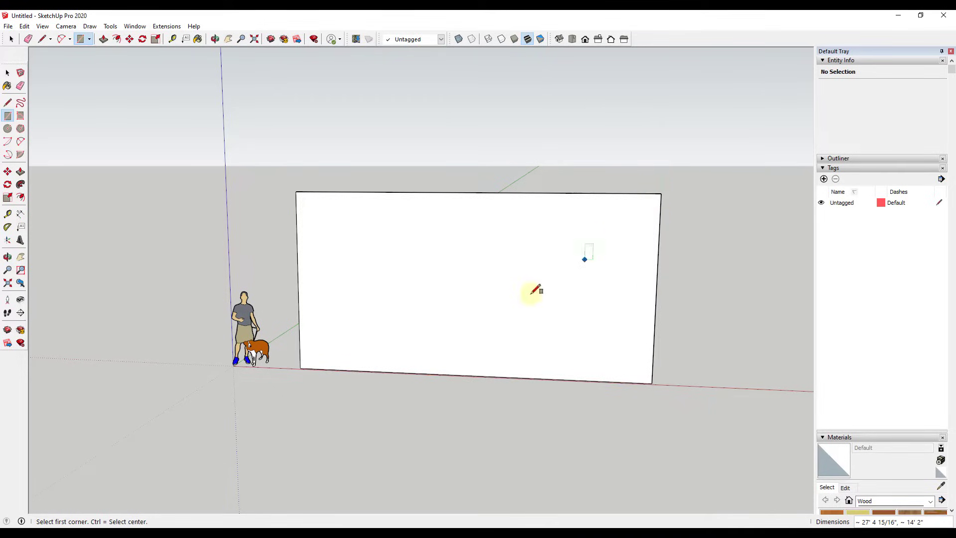
Step: Draw an arc rising from the rectangle's lower edge with about a 1' 10" bulge, and continue it with a tangent arc curving toward the upper edge
key("a")
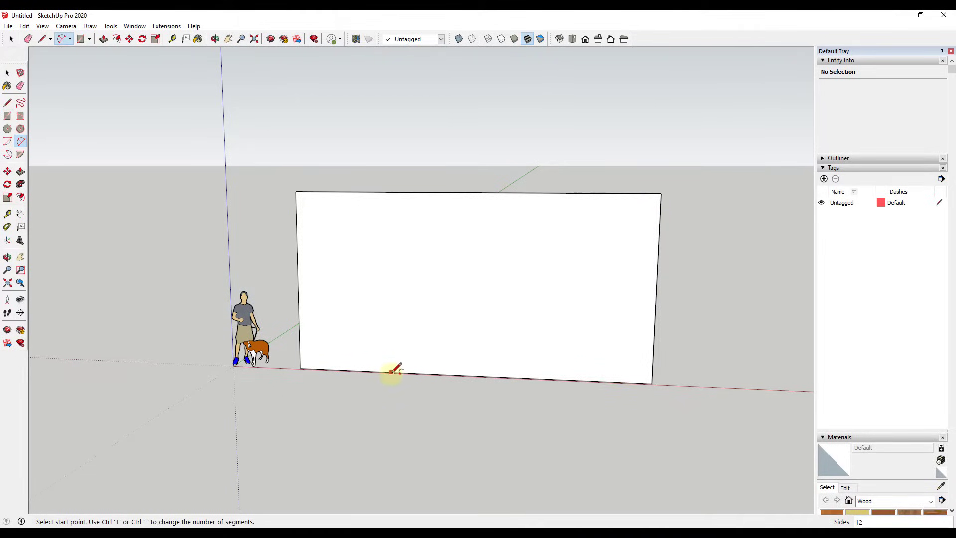
left_click(389, 371)
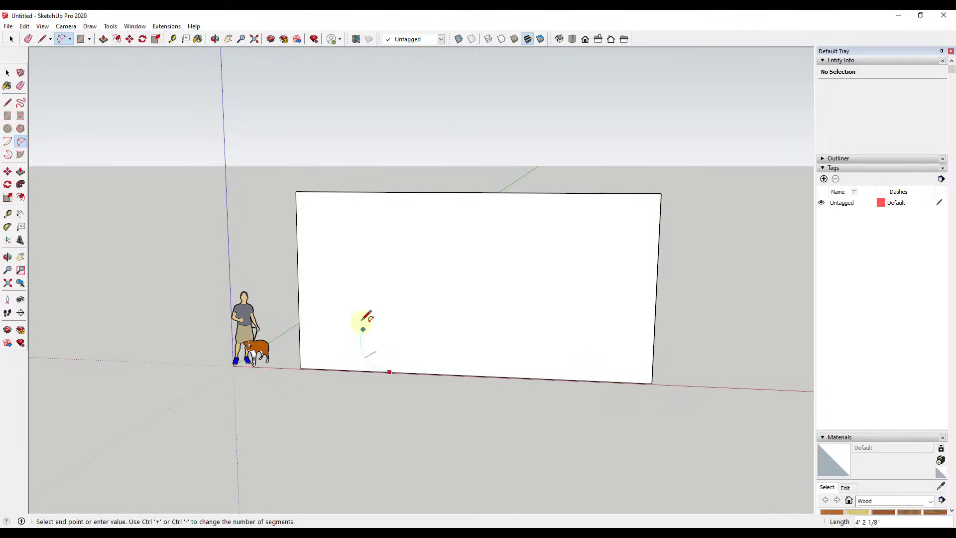
left_click(346, 246)
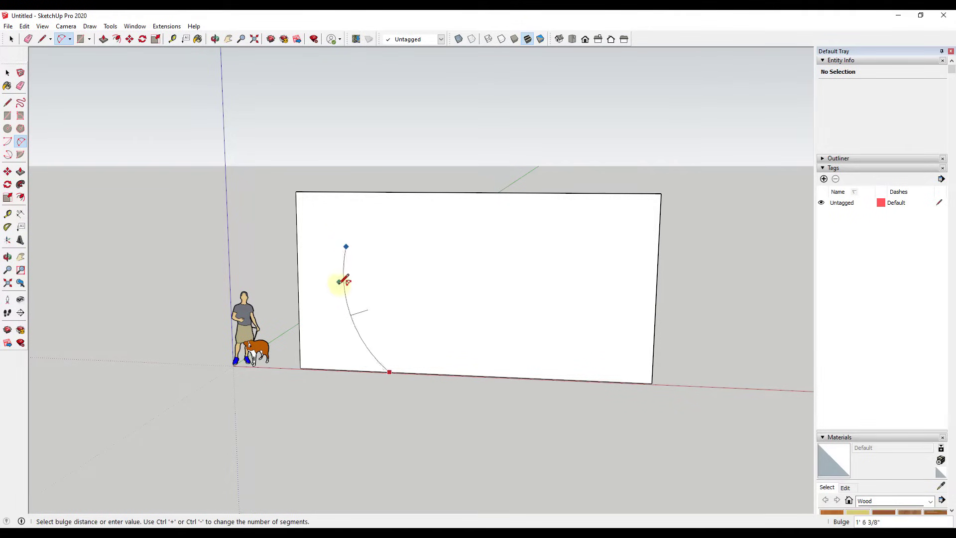
left_click(341, 279)
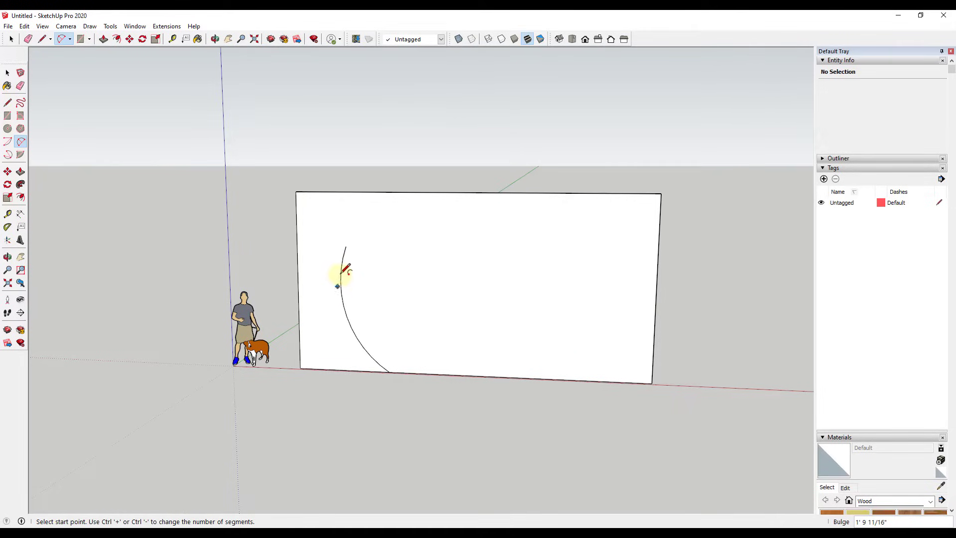
left_click(346, 246)
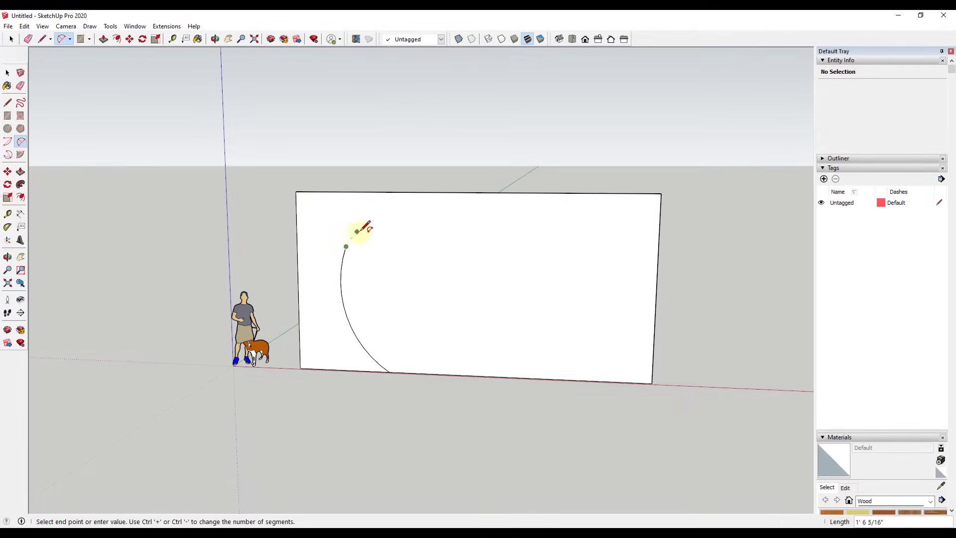
double_click(380, 219)
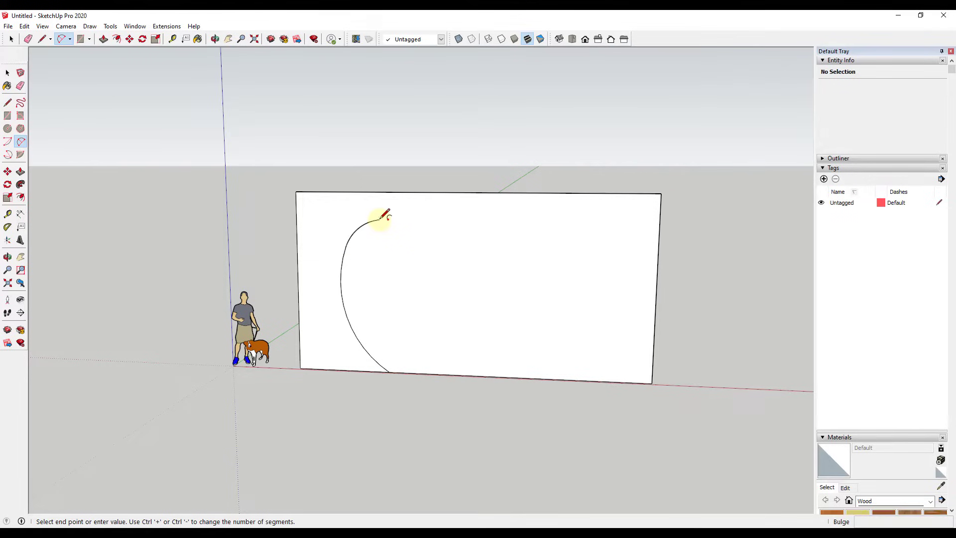
left_click(379, 219)
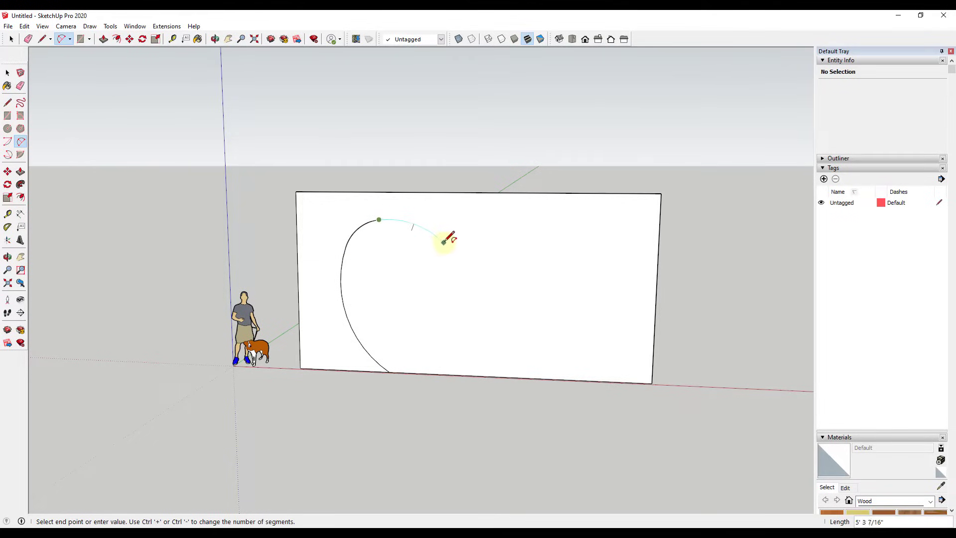
left_click(475, 234)
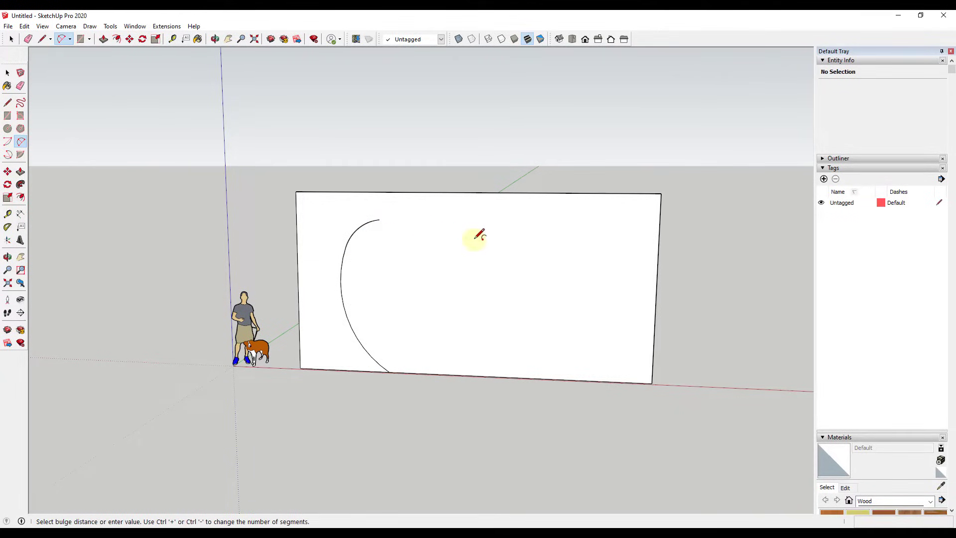
key("Escape")
Step: Continue the curve with tangent arcs across the face, dipping and rising again, and end it on the rectangle's lower edge
left_click(380, 219)
double_click(493, 235)
left_click(493, 235)
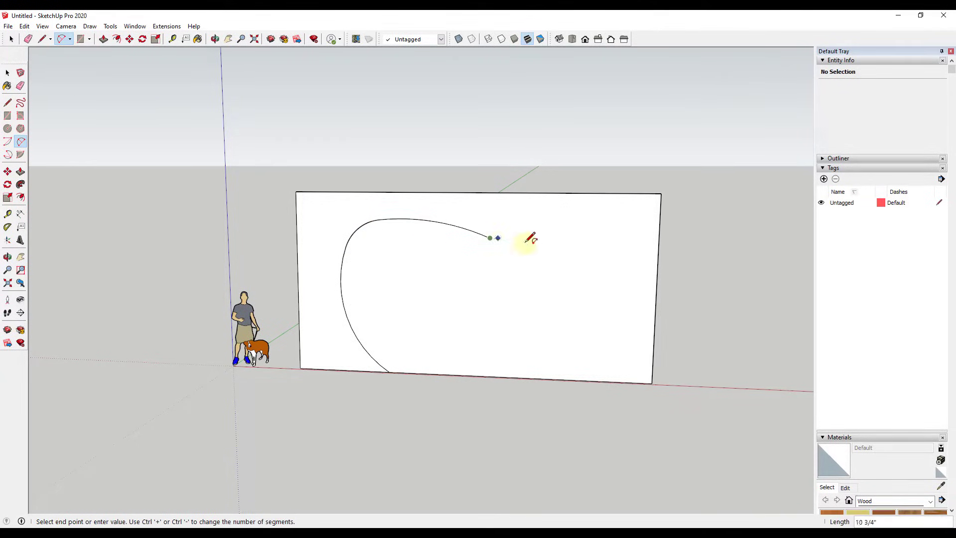
double_click(596, 228)
left_click(595, 228)
double_click(650, 258)
double_click(597, 378)
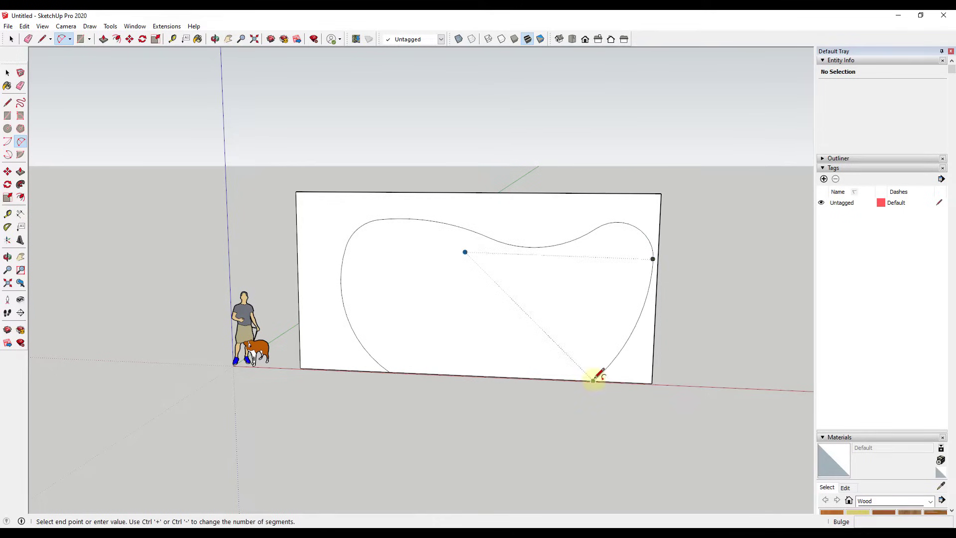
key("space")
Step: Erase all the rectangle's edges, including the base segment between the curve's ends, leaving only the open curve
key("e")
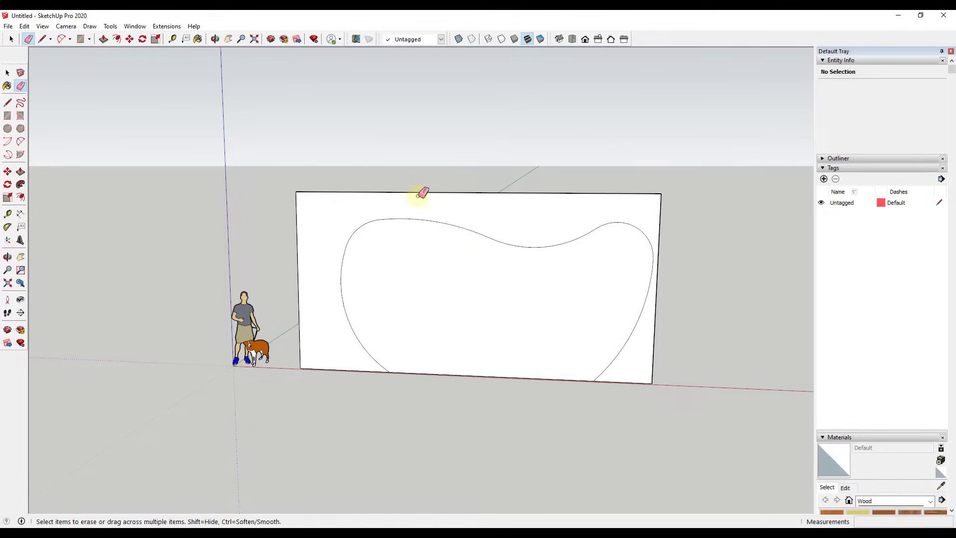
left_click(418, 192)
mouse_move(348, 192)
left_mouse_down()
mouse_move(310, 209)
mouse_move(284, 198)
left_mouse_up()
left_click(346, 367)
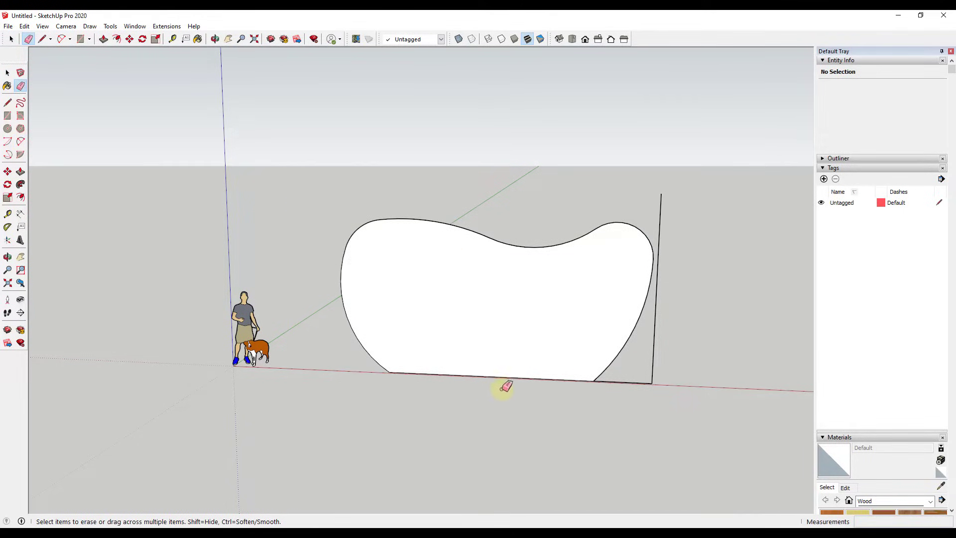
left_click_drag(651, 384, 576, 386)
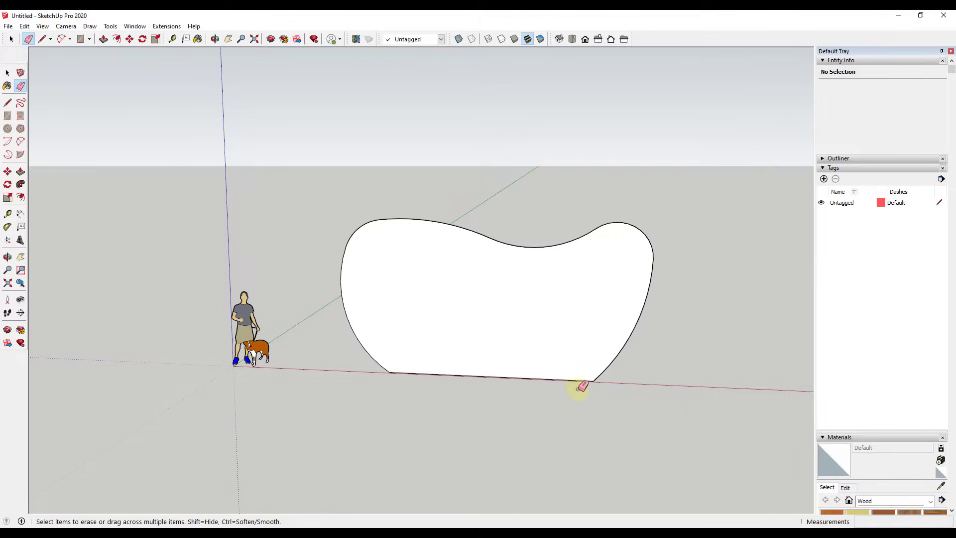
left_click(560, 378)
Step: Select the whole curve and copy it from its lower endpoint about 14' 11" along the green axis
mouse_move(559, 374)
middle_mouse_down()
mouse_move(455, 408)
mouse_move(634, 434)
mouse_move(617, 423)
middle_mouse_up()
key("space")
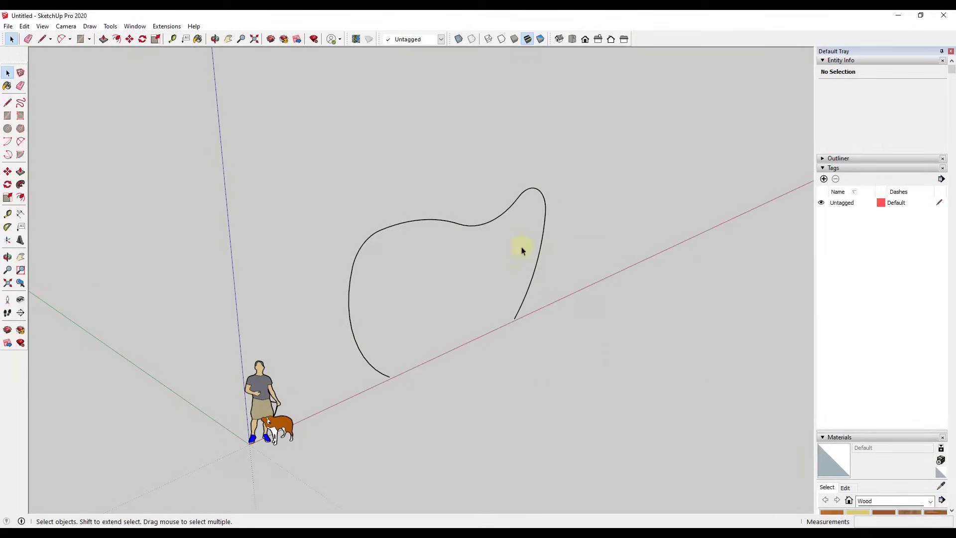
left_click(412, 221)
left_click_drag(324, 145, 597, 415)
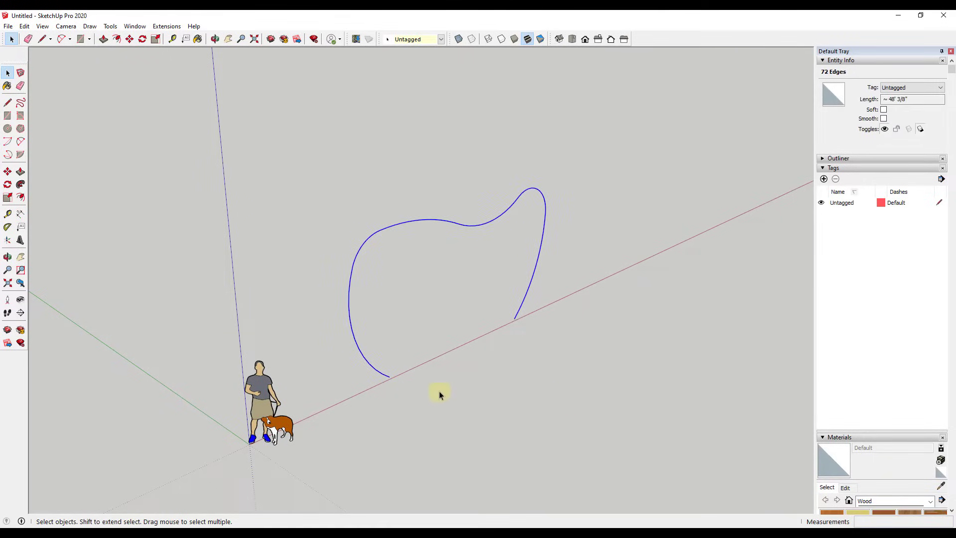
mouse_move(397, 374)
middle_mouse_down()
mouse_move(425, 374)
mouse_move(405, 375)
middle_mouse_up()
key("m")
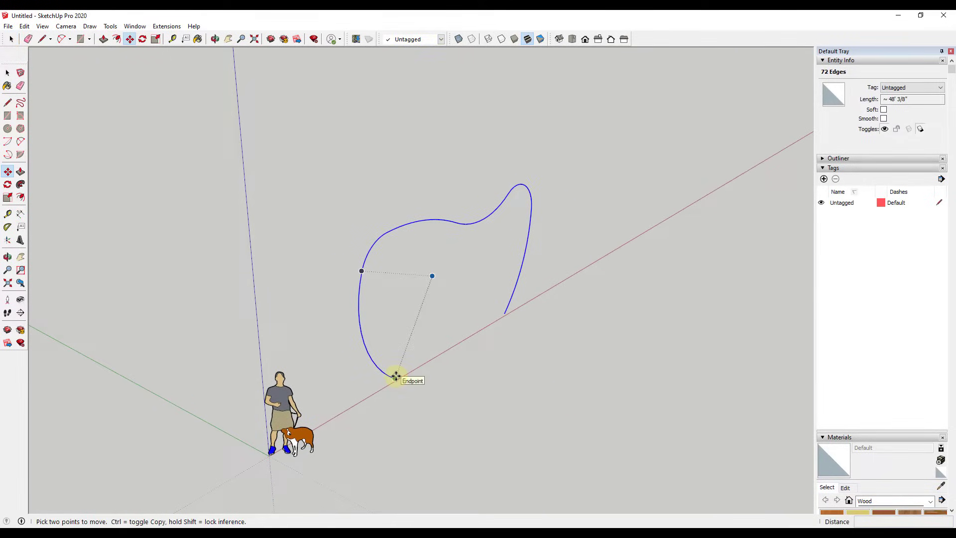
key("space")
left_click_drag(313, 139, 605, 403)
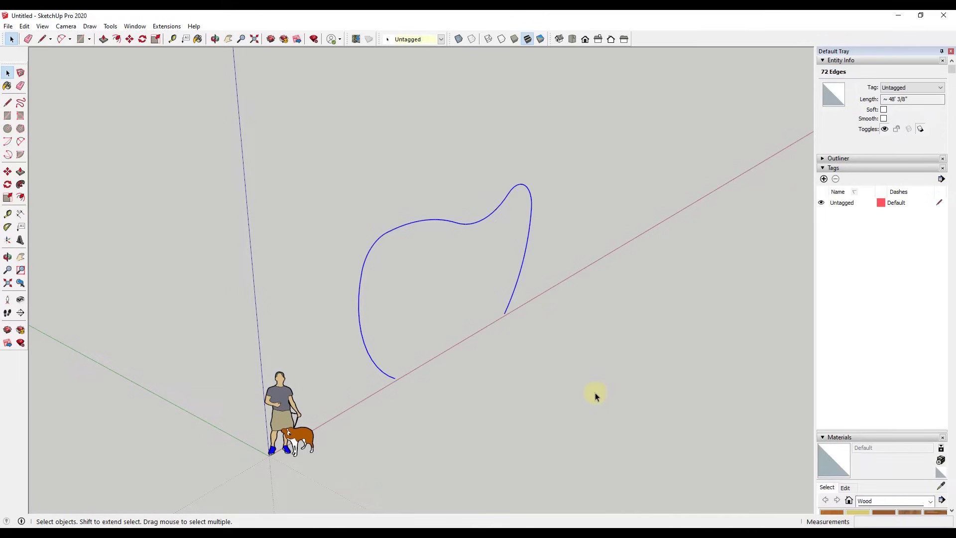
key("m")
key("ctrl")
left_click(397, 378)
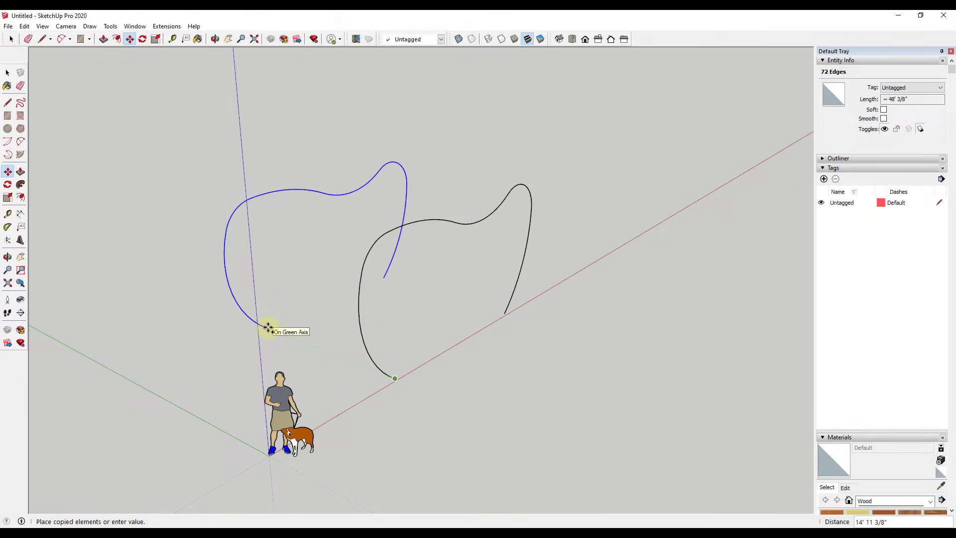
left_click(269, 328)
Step: Rotate the copied curve slightly in the ground plane about its lower front endpoint
key("q")
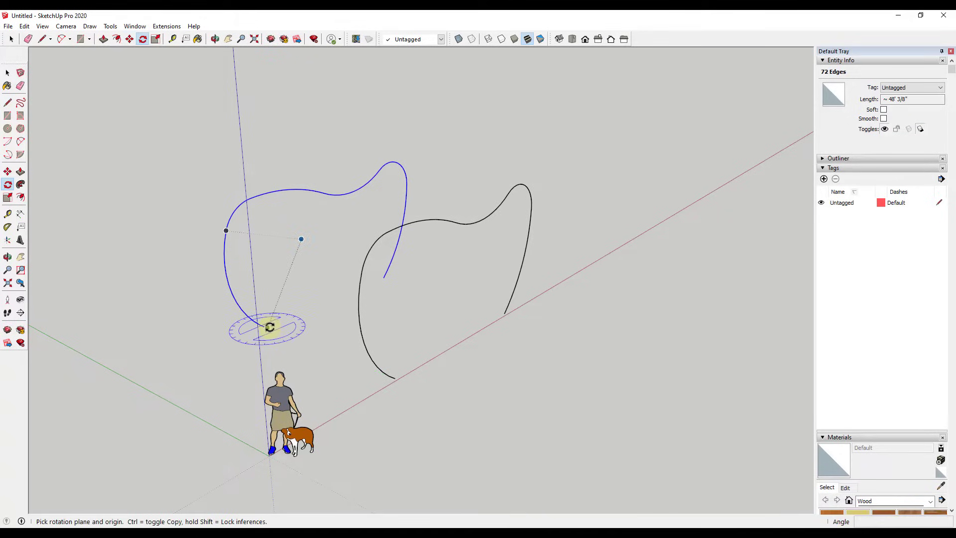
left_click(384, 279)
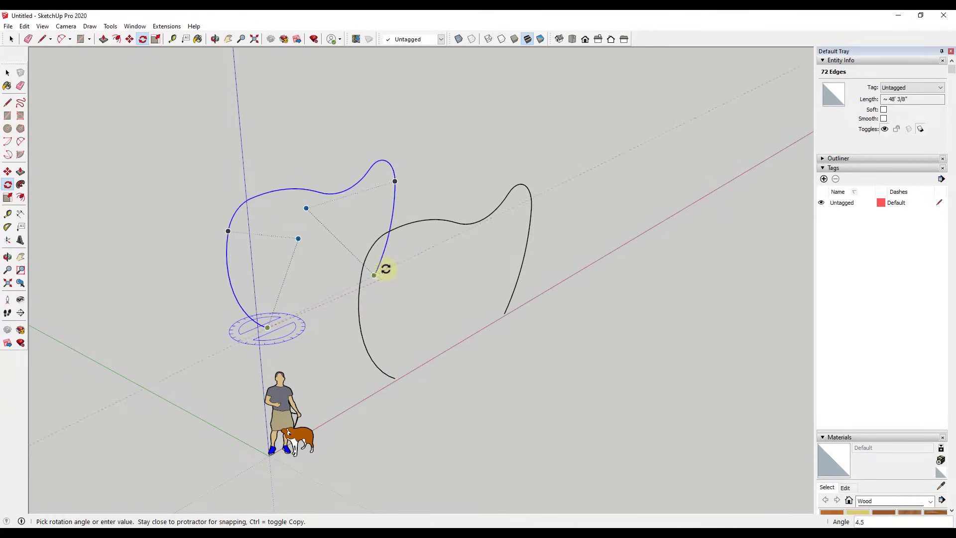
left_click(386, 264)
Step: Scale the rotated copy down uniformly from a corner to a total edge length of about 44' 2"
key("s")
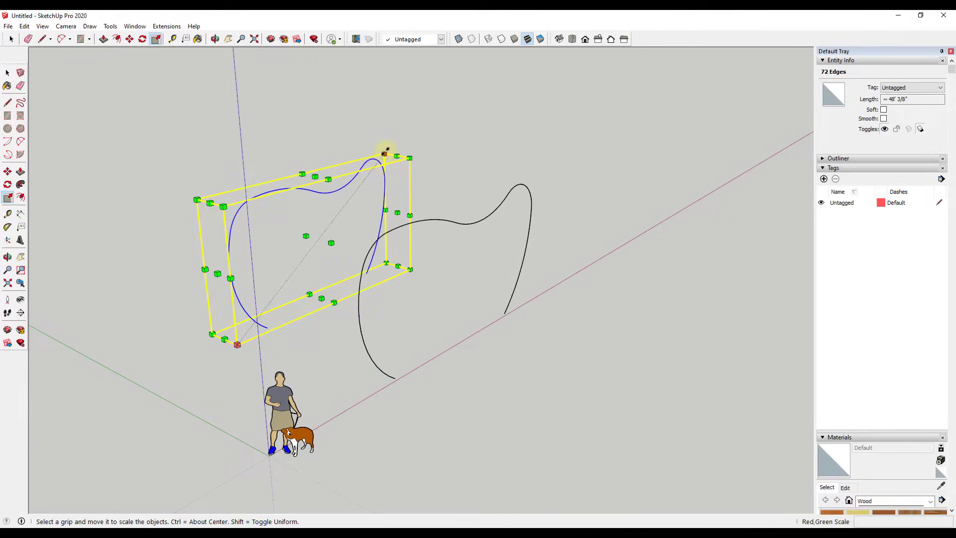
key("space")
key("s")
left_click(384, 153)
left_click(373, 166)
middle_click_drag(299, 228, 280, 240)
key("space")
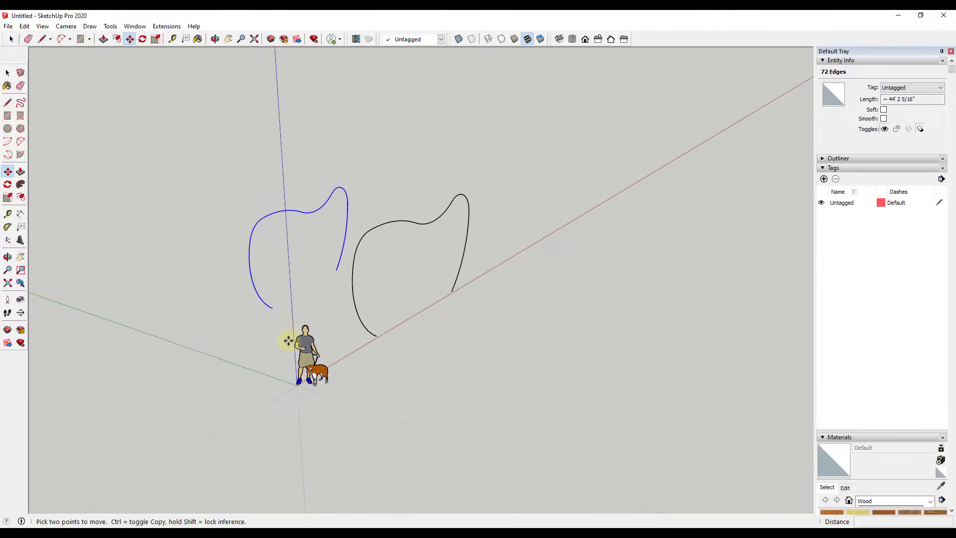
Step: Copy the scaled curve from its lower endpoint to a spot farther back, making a third profile
key("m")
left_click(273, 311)
key("ctrl")
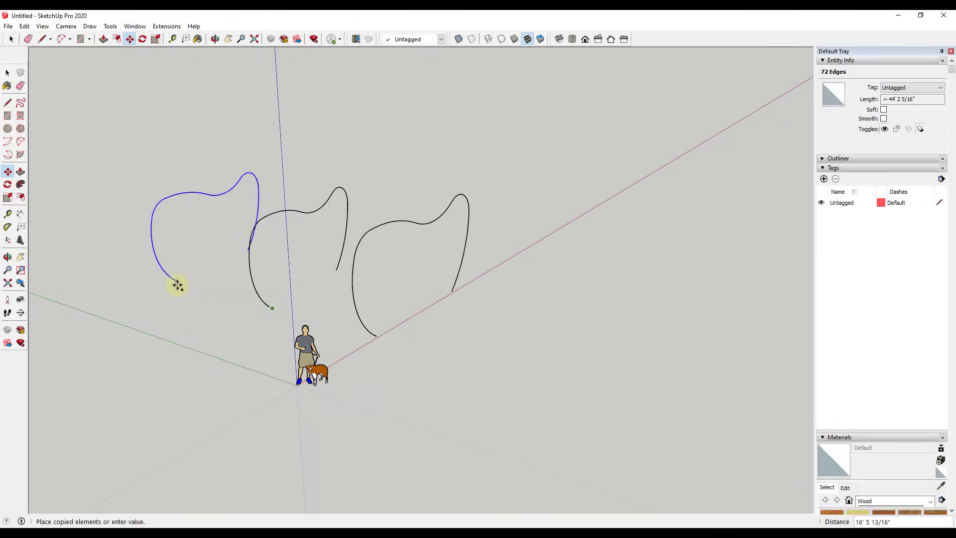
left_click(148, 290)
Step: Rotate the third curve about its lower endpoint and scale it down smaller than the second one
key("q")
left_click(150, 289)
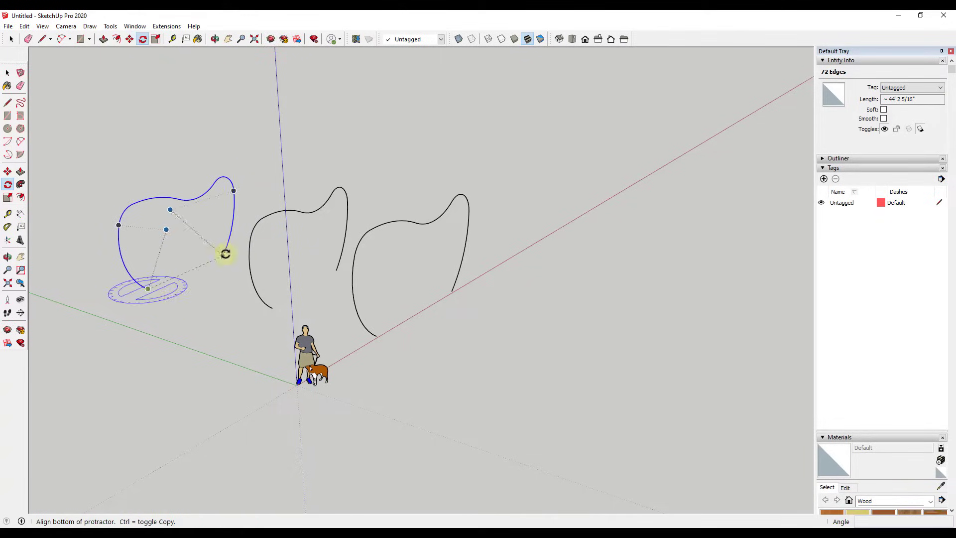
key("s")
middle_click_drag(197, 181, 413, 351)
key("space")
key("o")
left_click_drag(421, 355, 279, 376)
key("space")
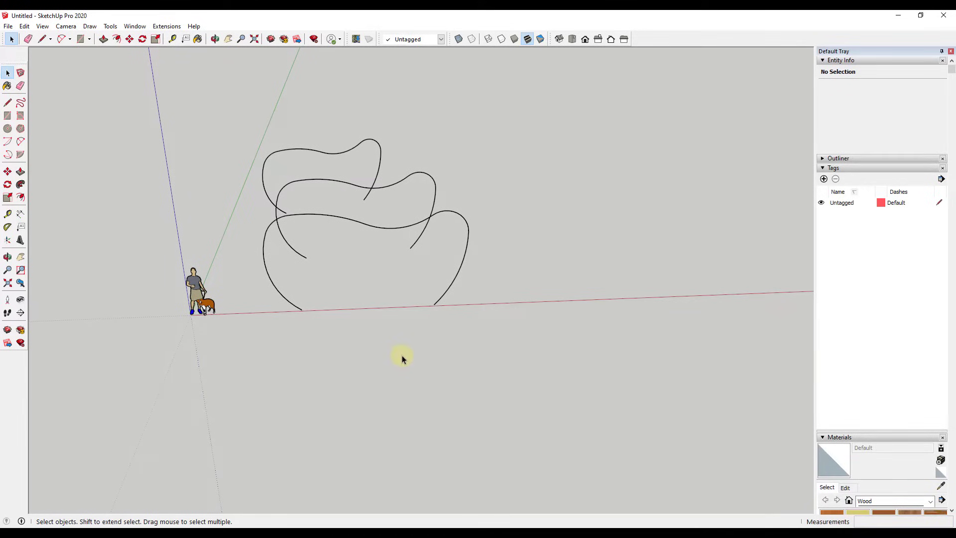
middle_click_drag(402, 358, 420, 332)
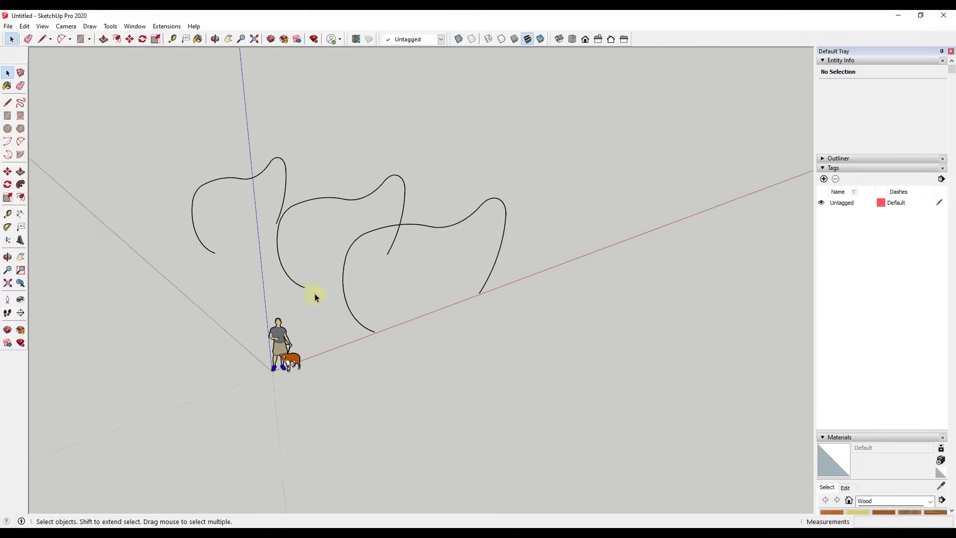
middle_click_drag(262, 232, 375, 297)
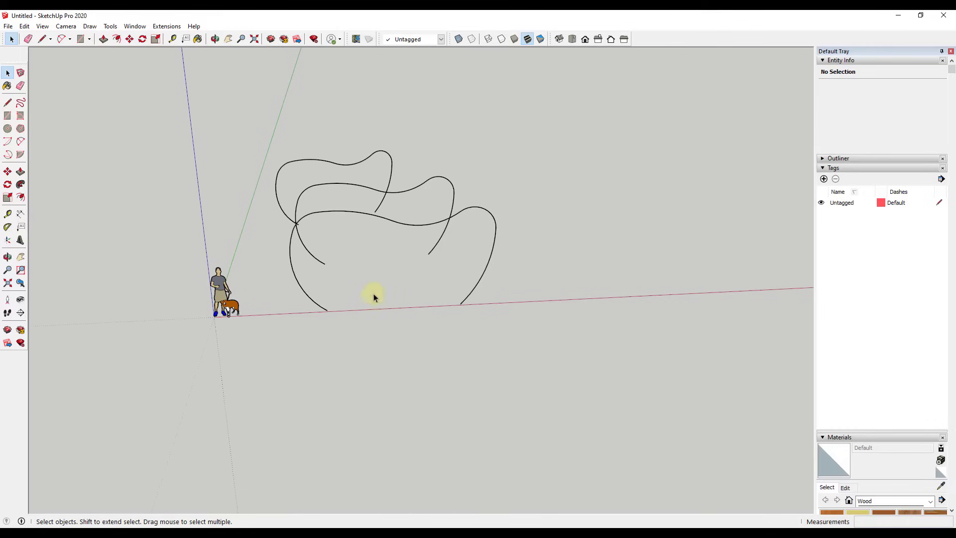
Step: Show the Curviloft toolbar
right_click(666, 41)
left_click(699, 94)
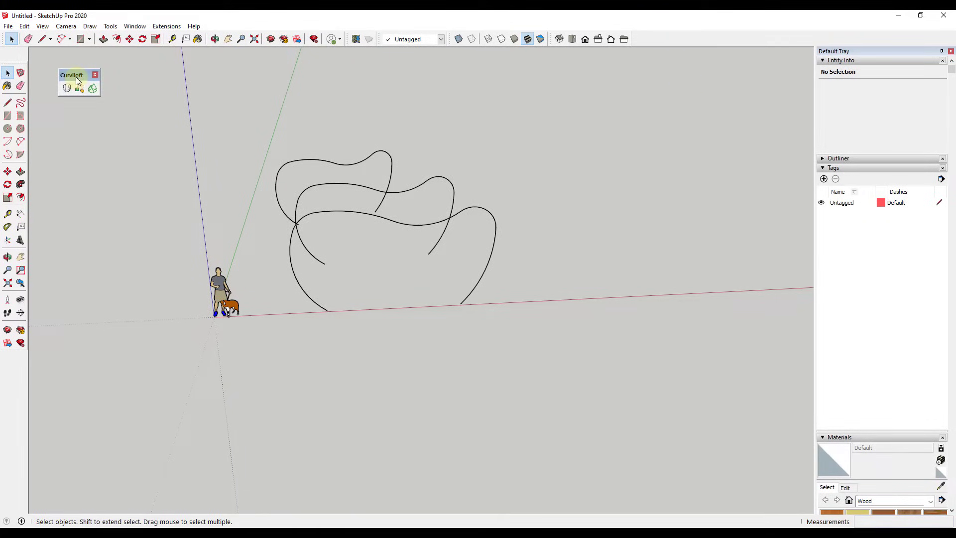
middle_click_drag(259, 189, 260, 167)
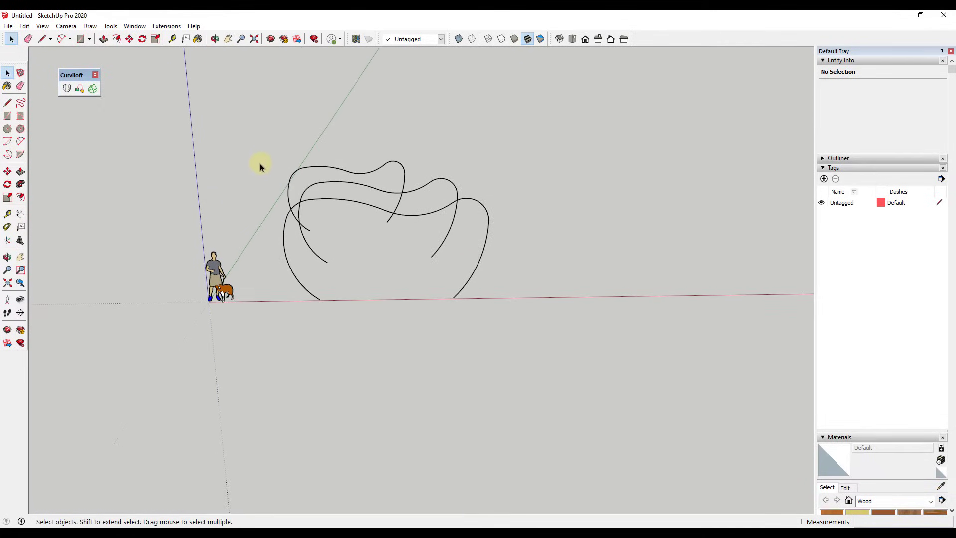
Step: Try a Curviloft Loft by Spline through all three curves
left_click_drag(257, 118, 525, 338)
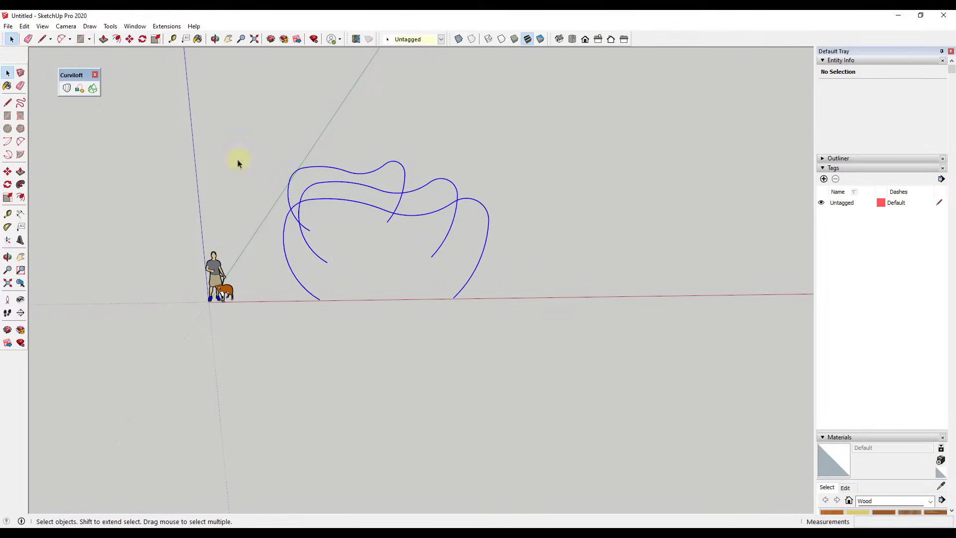
left_click(67, 90)
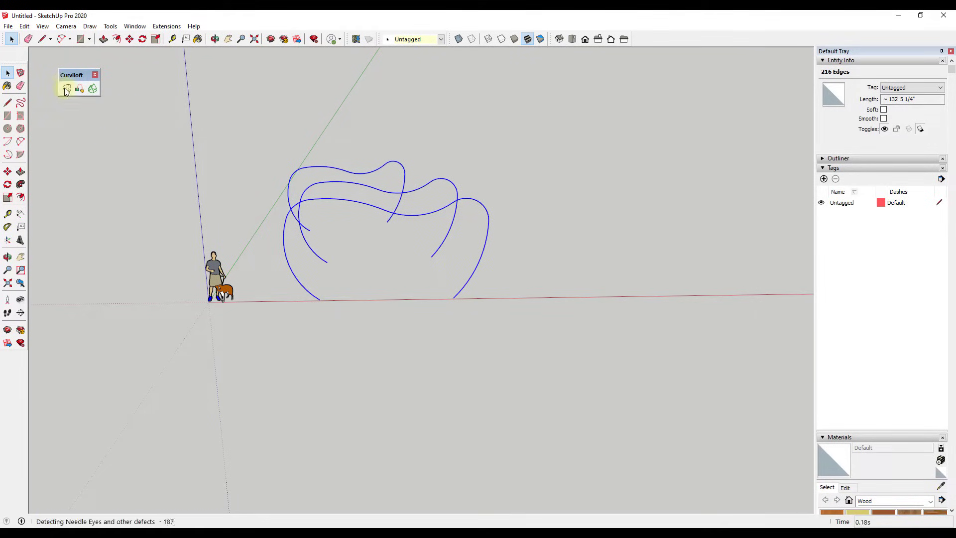
middle_click_drag(337, 256, 463, 242)
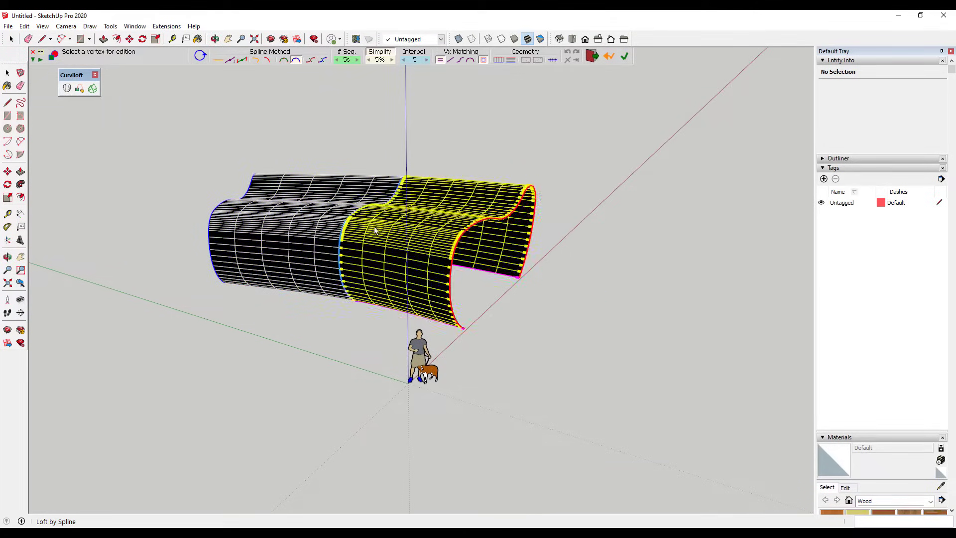
key("Escape")
middle_click_drag(645, 295, 562, 291)
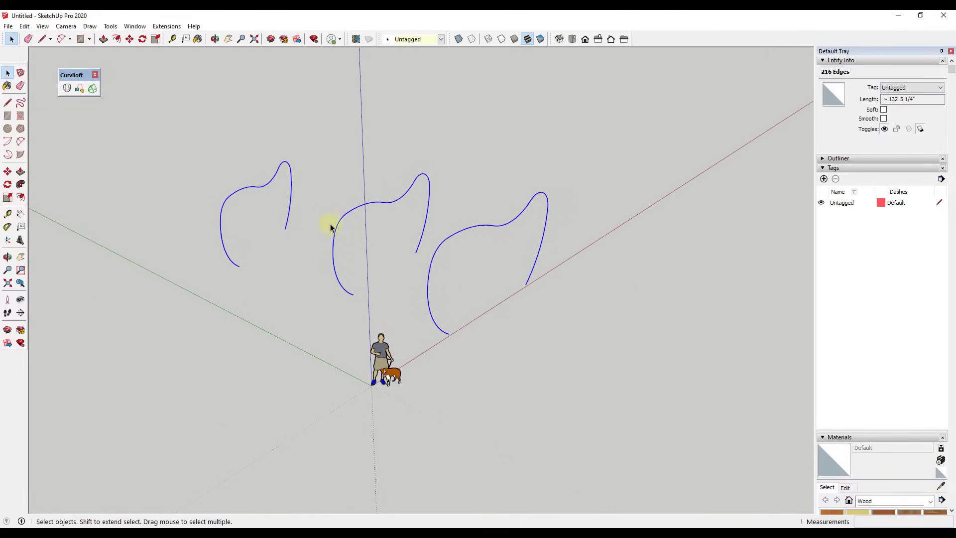
Step: Copy the middle curve about 7' 6" toward the front curve along the green axis and scale the copy uniformly by about 1.25
mouse_move(321, 170)
middle_mouse_down()
mouse_move(363, 162)
mouse_move(324, 160)
middle_mouse_up()
left_click_drag(323, 160, 429, 345)
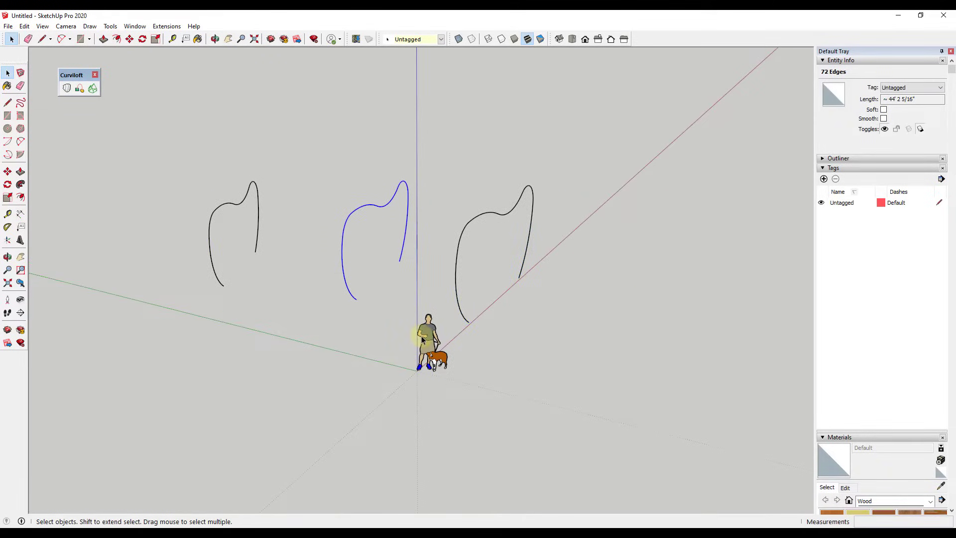
key("m")
left_click(357, 301)
key("ctrl")
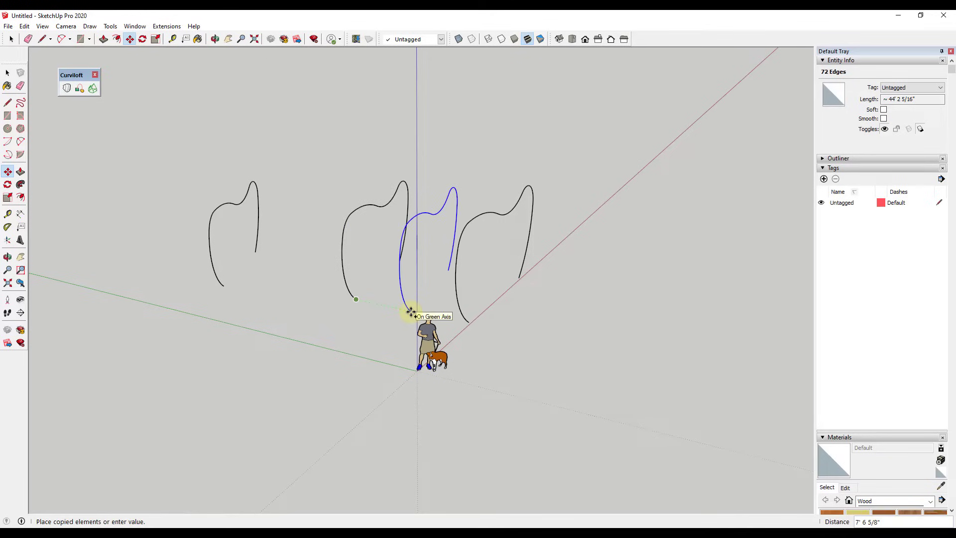
left_click(411, 312)
key("s")
left_click_drag(457, 183, 469, 154)
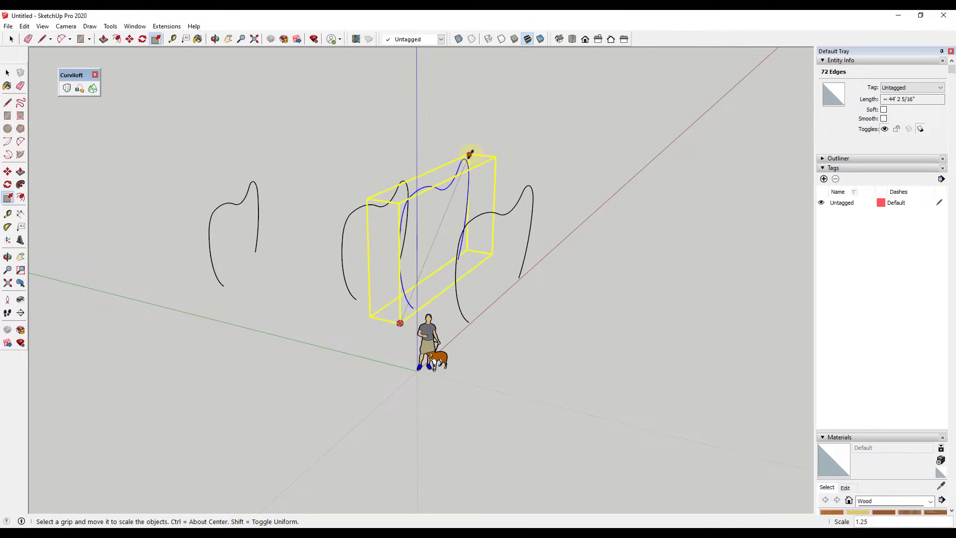
key("space")
Step: Copy the rearmost curve from its lower endpoint to a spot between it and the original middle curve
left_click_drag(170, 157, 313, 339)
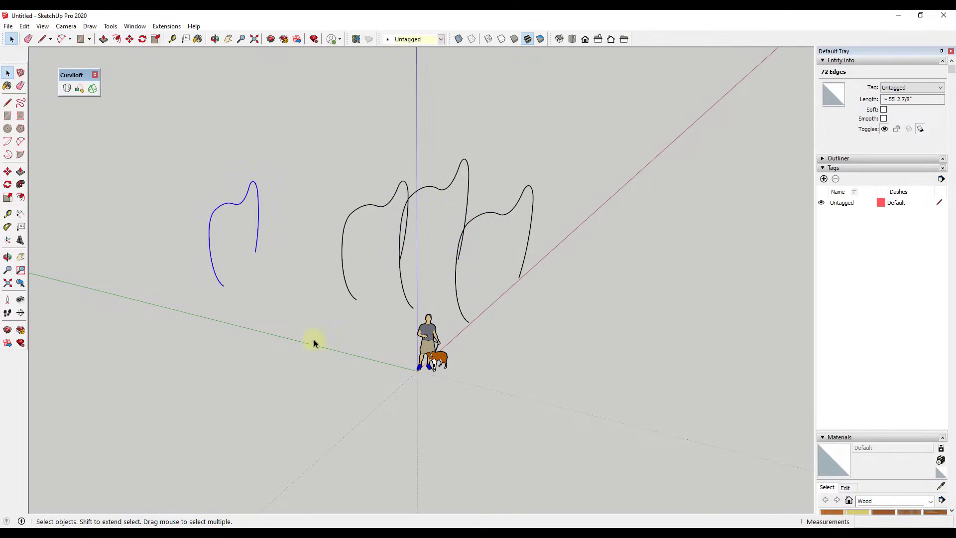
key("m")
key("ctrl")
left_click(223, 286)
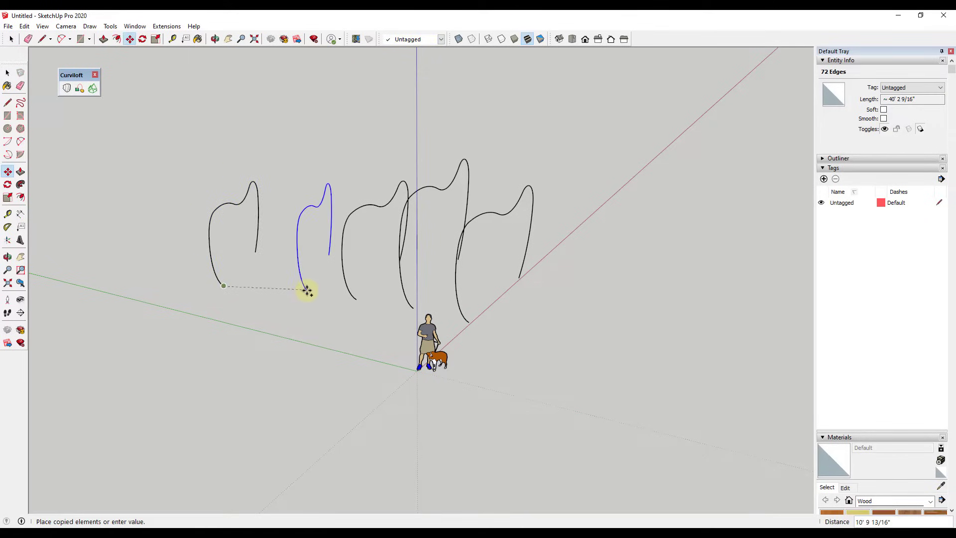
left_click(301, 291)
Step: Rotate the new rear copy slightly about its lower endpoint and scale it up uniformly from a corner
key("q")
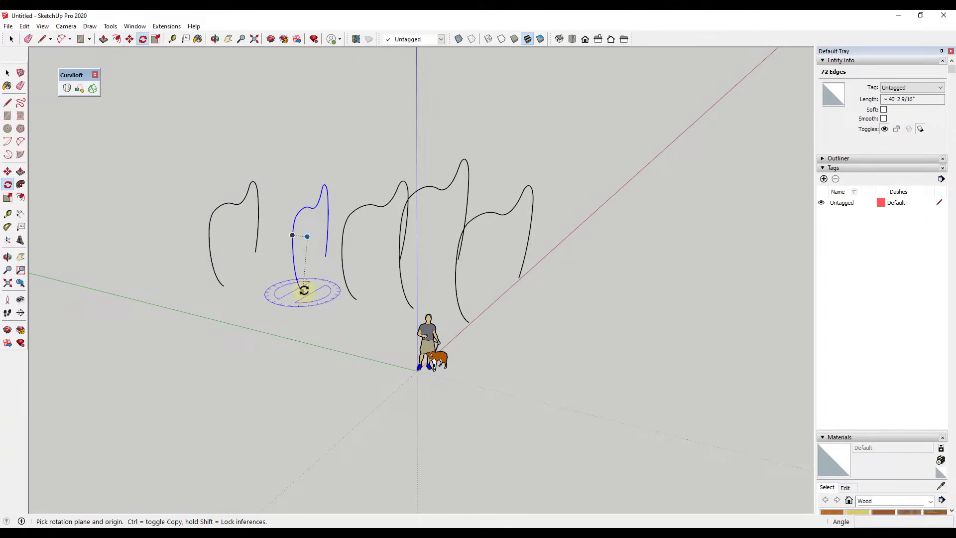
left_click(302, 290)
left_click(325, 257)
left_click(331, 256)
middle_click_drag(331, 256, 369, 224)
key("s")
left_click(354, 183)
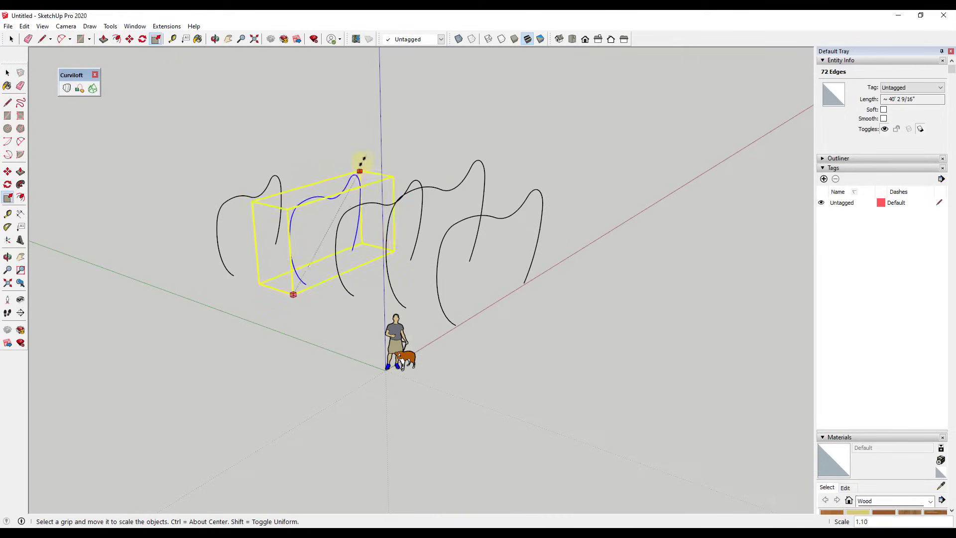
left_click(375, 155)
Step: Loft a surface through all five curves with Curviloft's Loft by Spline and generate the result
middle_click_drag(375, 155, 324, 181)
key("space")
left_click_drag(284, 102, 603, 312)
left_click(67, 88)
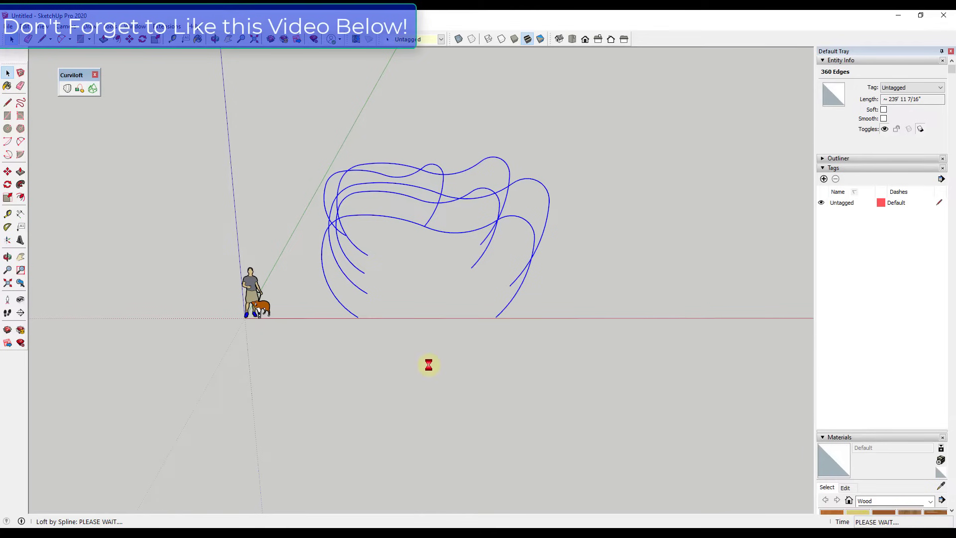
middle_click_drag(390, 398, 522, 335)
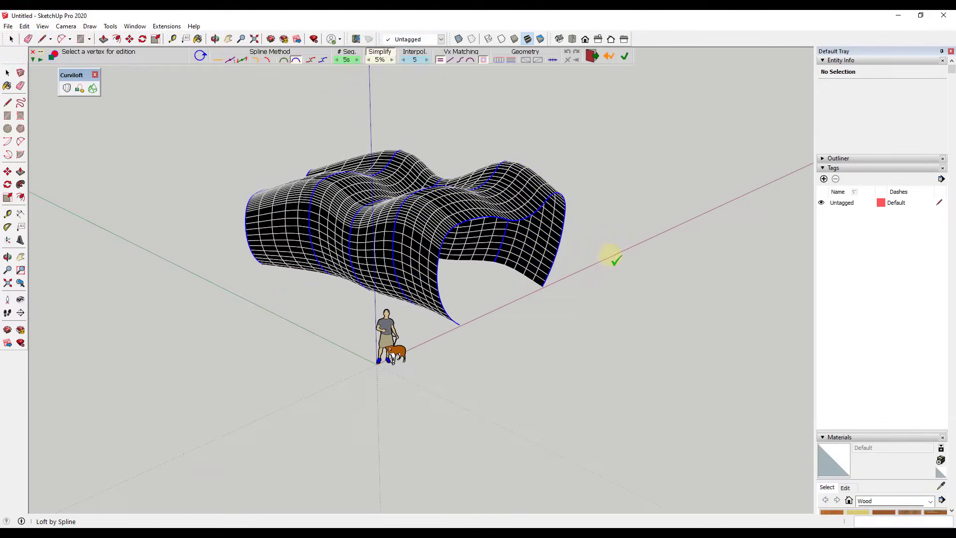
left_click(613, 255)
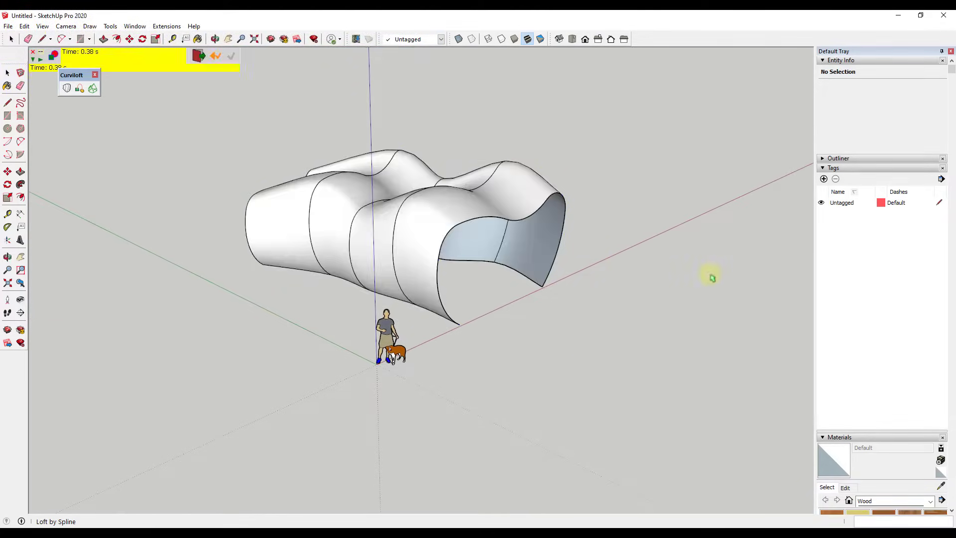
scroll(711, 275, "down", 1)
key("space")
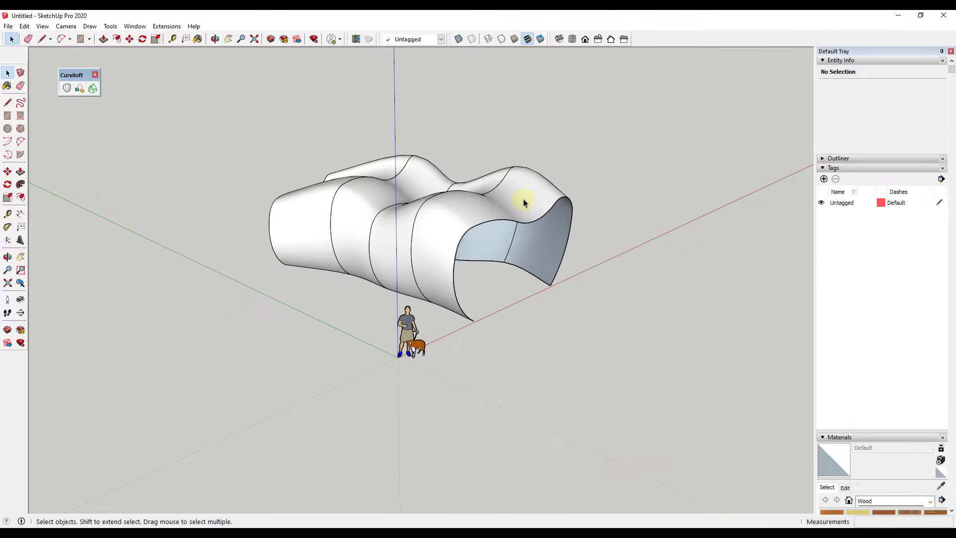
Step: Copy the lofted surface group along the red axis to an empty spot beside the original
left_click(544, 207)
middle_click_drag(691, 307, 537, 283)
key("m")
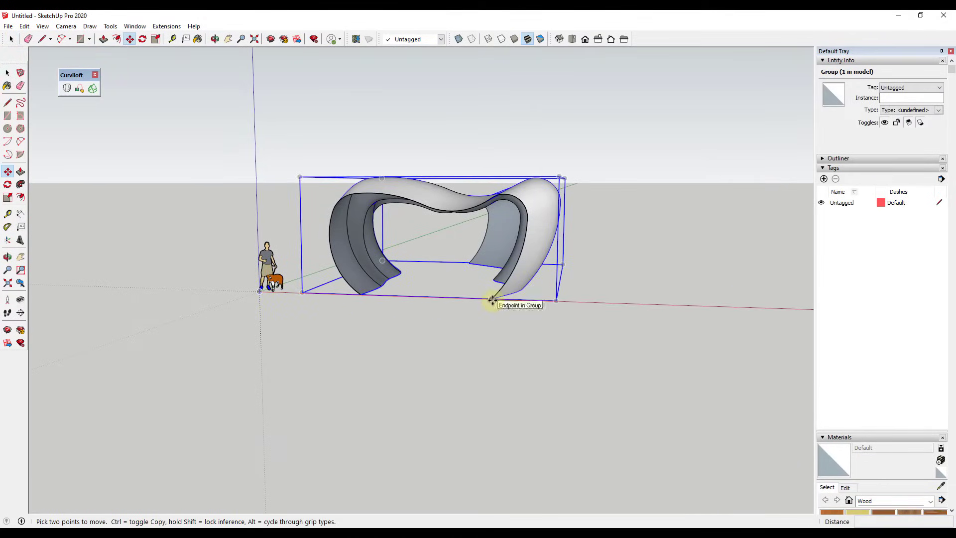
key("ctrl")
left_click(491, 298)
left_click(738, 308)
scroll(742, 309, "down", 3)
middle_click_drag(742, 309, 416, 357)
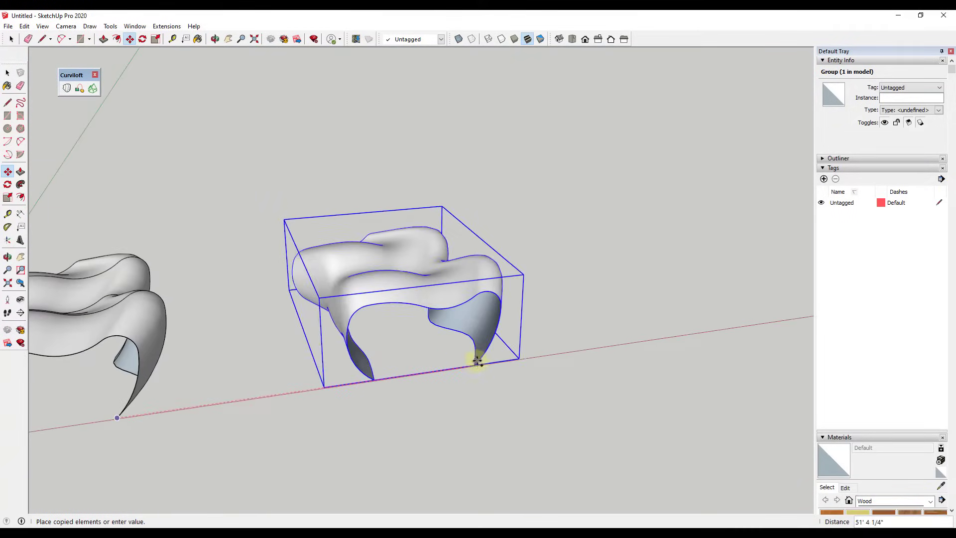
left_click(455, 368)
key("space")
Step: Save the model as Flowify Shape
middle_click_drag(455, 370, 358, 268)
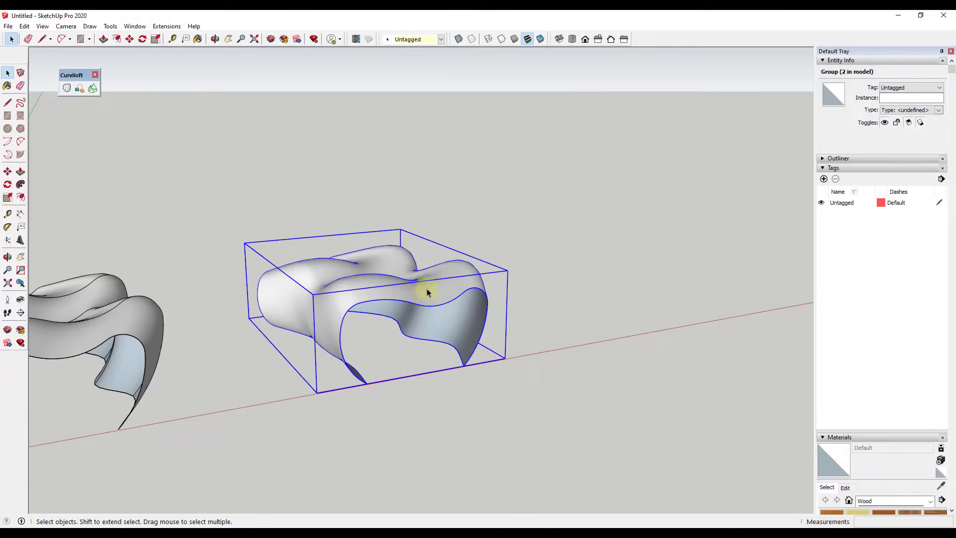
left_click(8, 26)
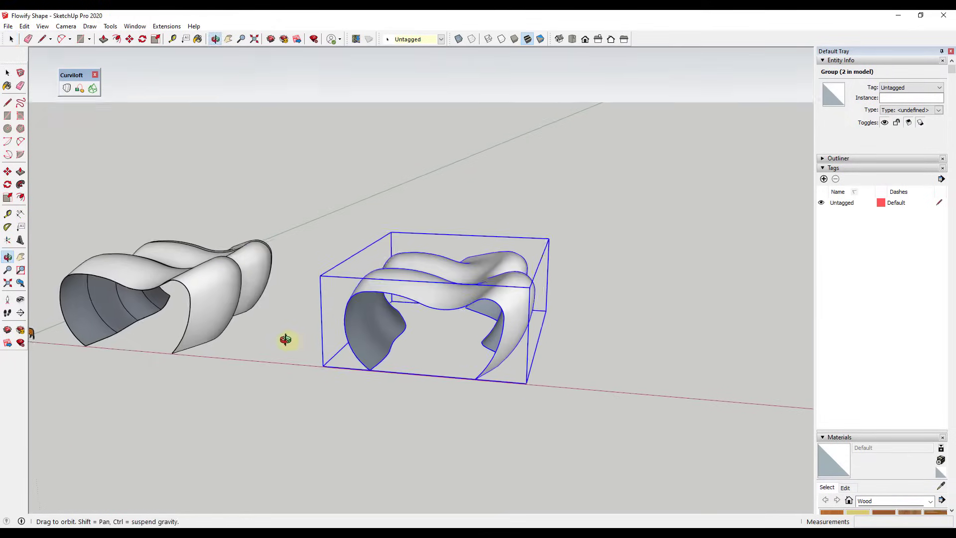
Step: Open the copied surface group and select its front curved edge to check the edge's total length
middle_click_drag(284, 337, 448, 367)
scroll(593, 271, "up", 3)
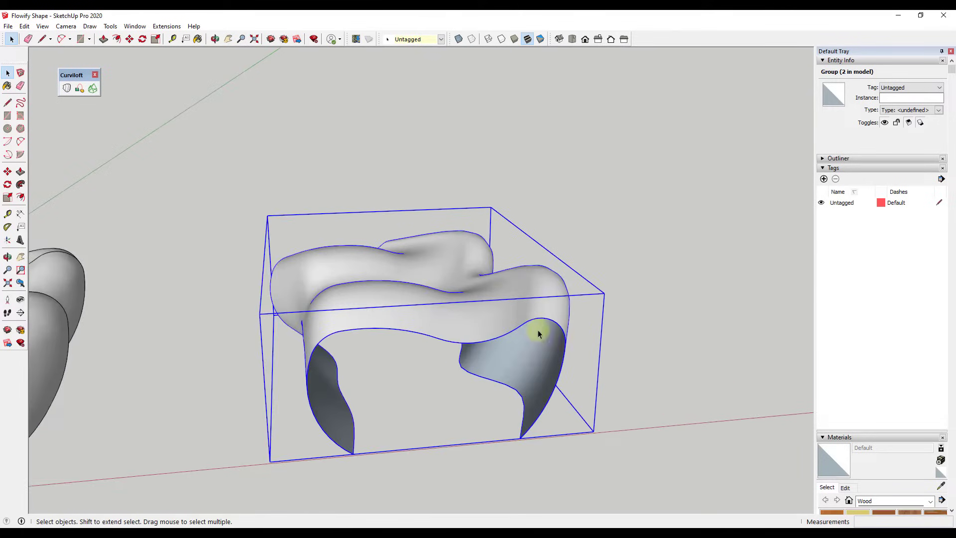
scroll(435, 327, "up", 1)
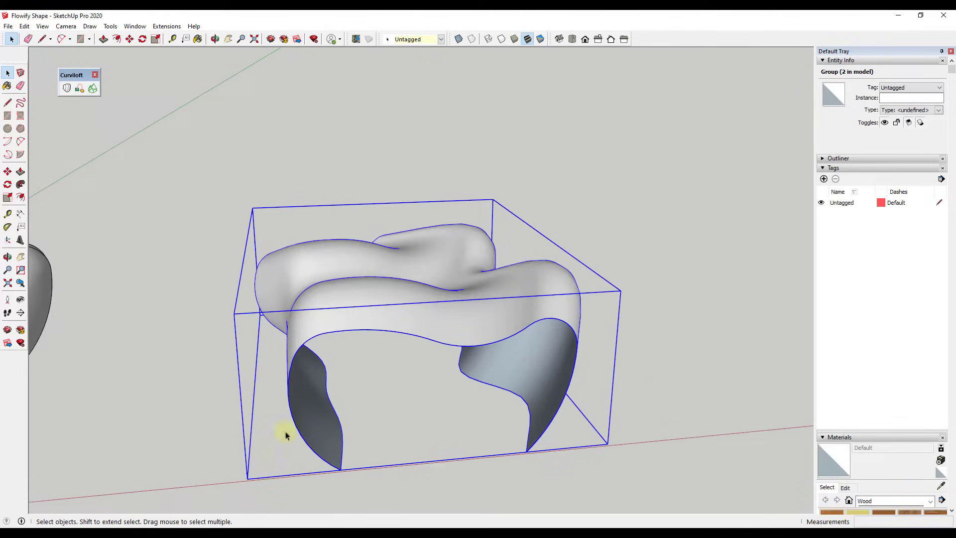
middle_click_drag(517, 388, 493, 373)
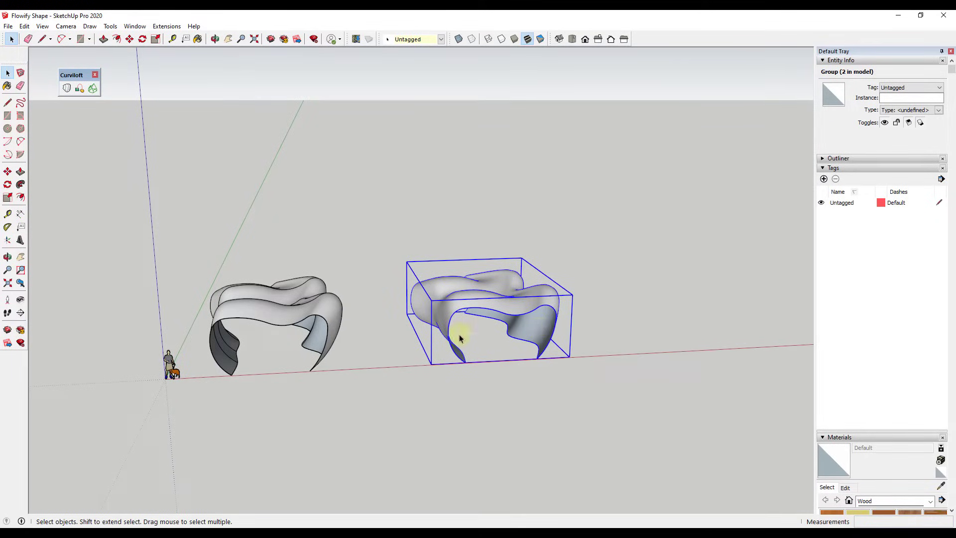
double_click(545, 316)
middle_click_drag(593, 329, 498, 256)
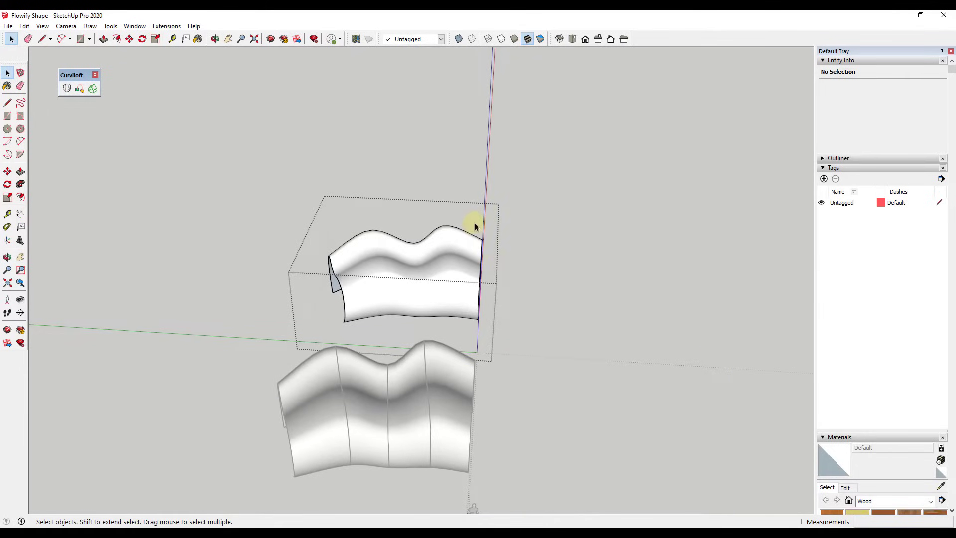
left_click(480, 299)
middle_click_drag(480, 298, 274, 279)
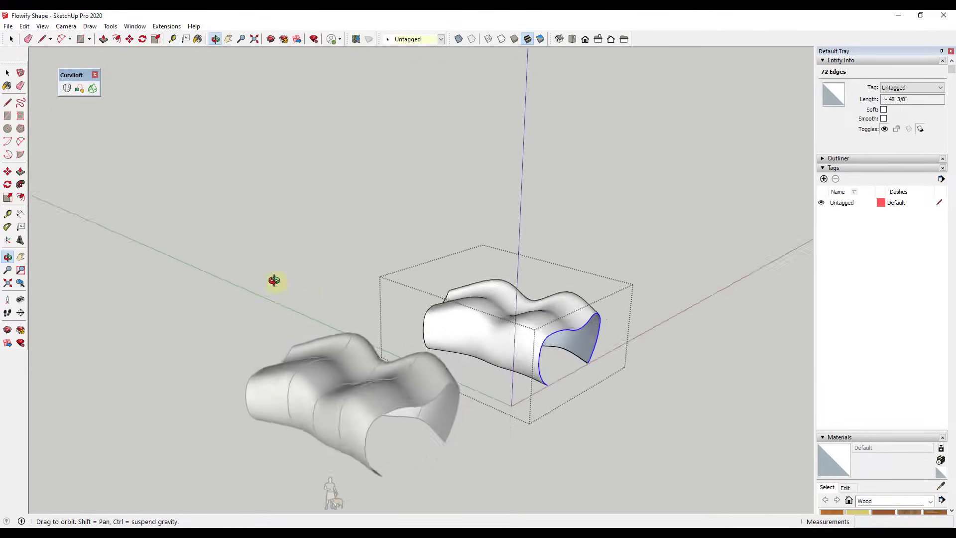
scroll(595, 391, "up", 5)
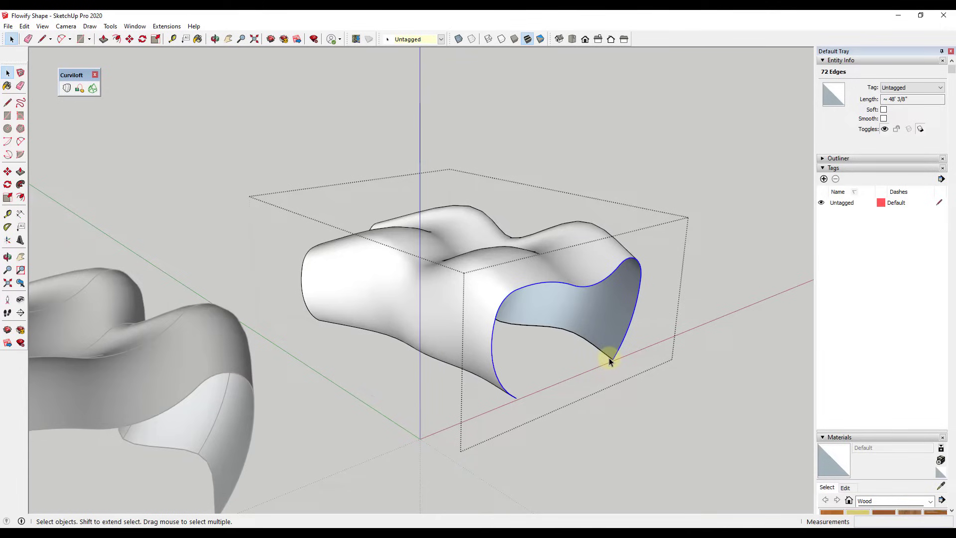
left_click(911, 99)
Step: Leave the group and draw a line along the red axis from its front endpoint, followed by a vertical line 48' 3/8" long
scroll(538, 399, "down", 3)
middle_click_drag(537, 399, 384, 371)
left_click(424, 367)
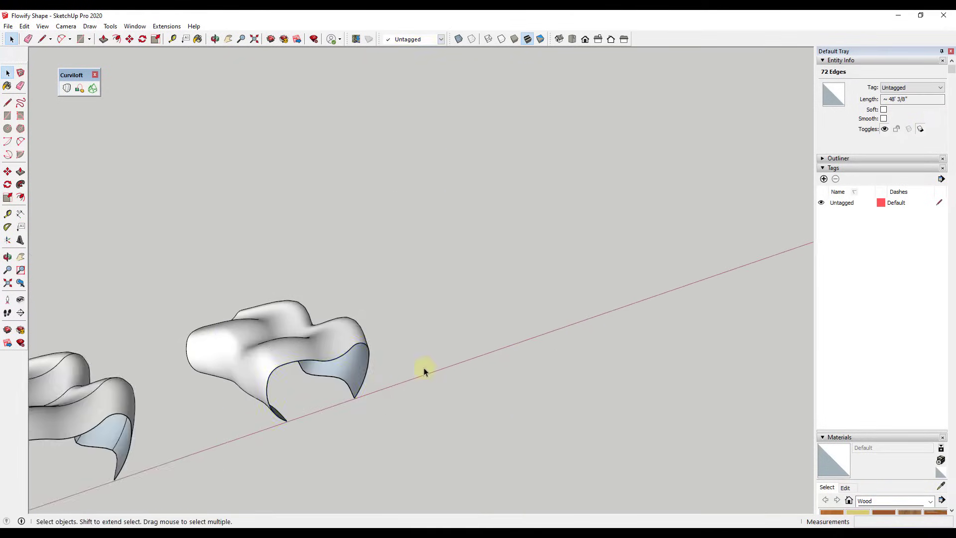
key("l")
left_click(354, 397)
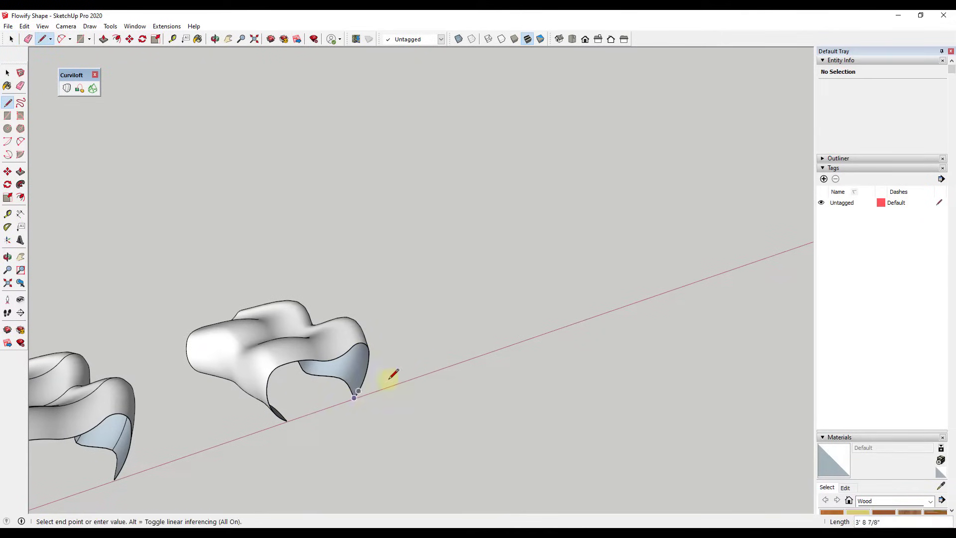
left_click(442, 368)
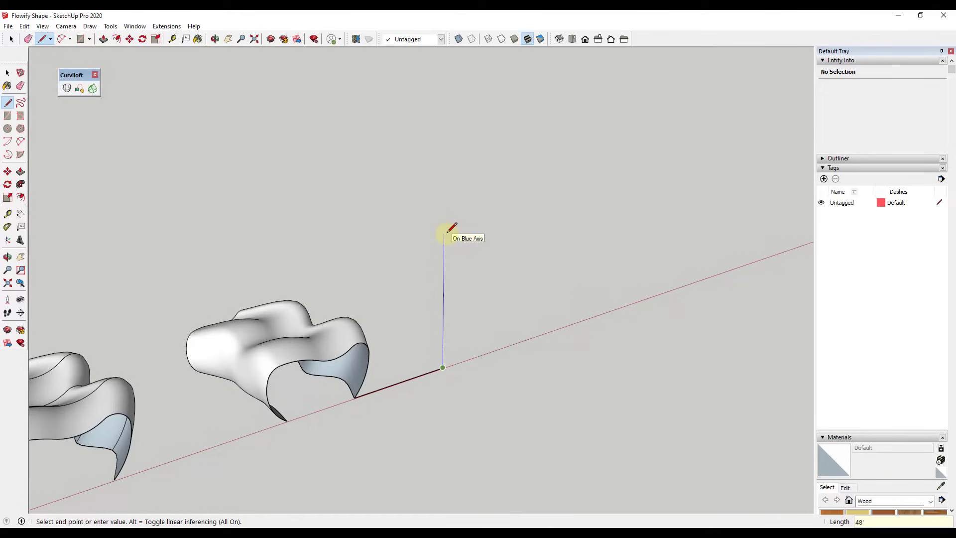
type("48'3/8")
key("Return")
key("space")
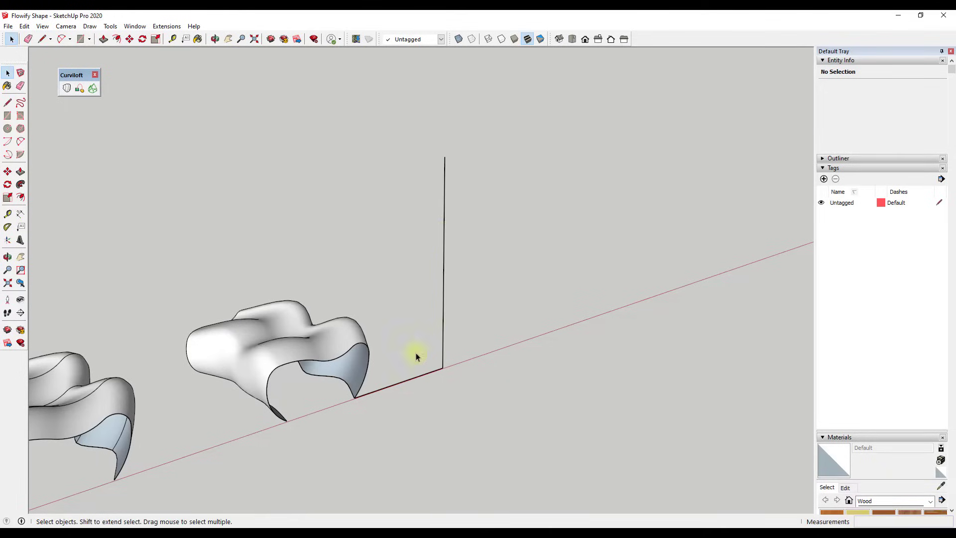
Step: Erase the connecting line between the curved surface and the vertical line
key("e")
left_click(410, 382)
middle_click_drag(410, 381, 430, 406)
key("space")
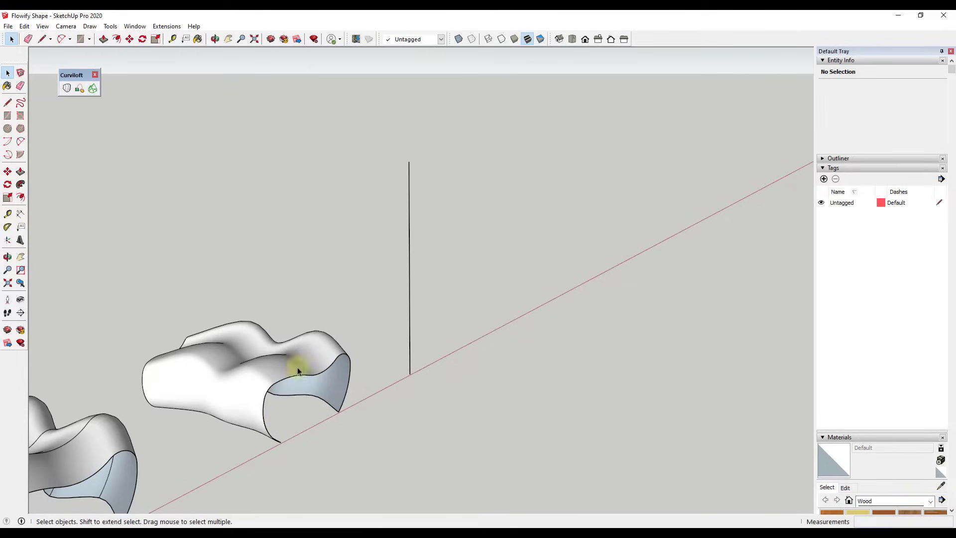
Step: Draw the remaining edges of a narrow upright rectangle 3' wide from the vertical line, forming a flat face
middle_click_drag(412, 218, 420, 215)
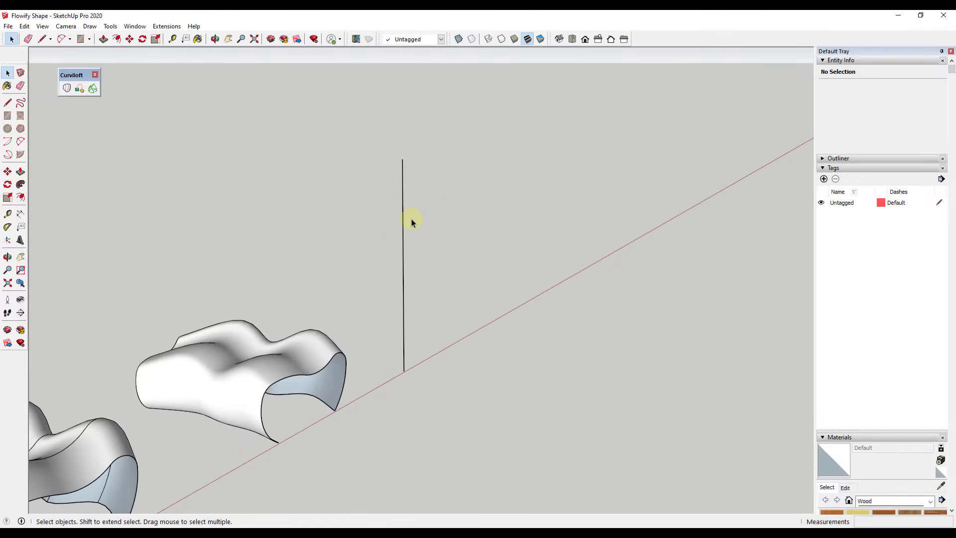
key("l")
left_click(402, 158)
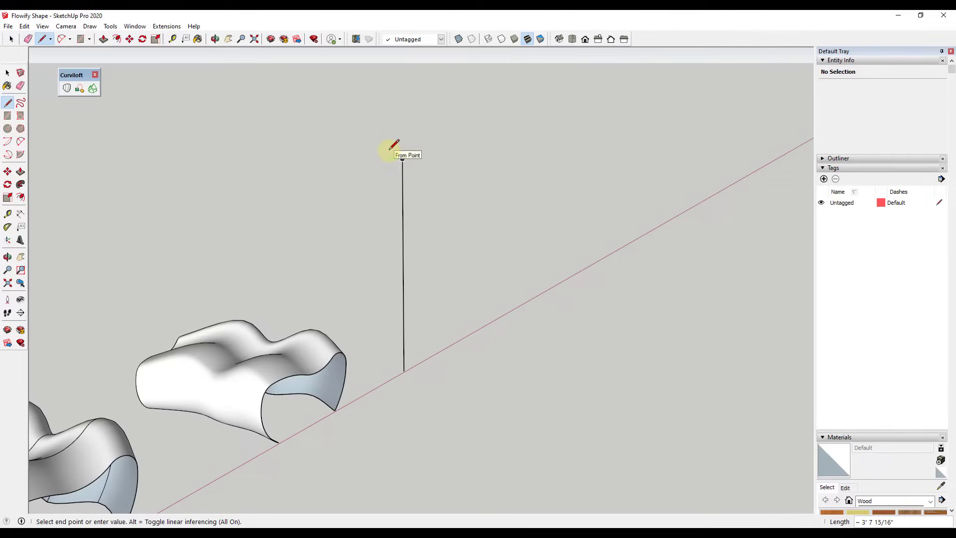
left_click(390, 151)
left_click(402, 369)
left_click(403, 371)
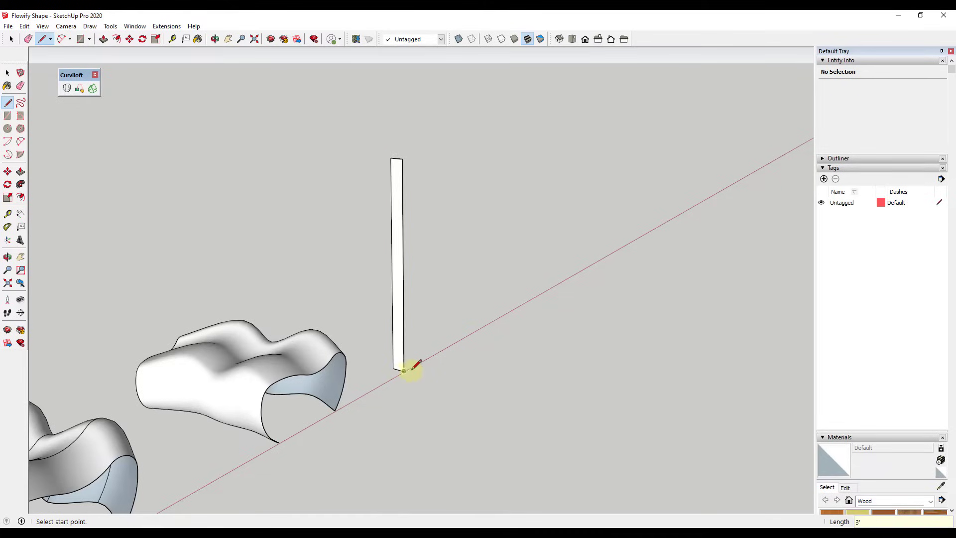
middle_click_drag(412, 369, 454, 310)
scroll(454, 306, "up", 3)
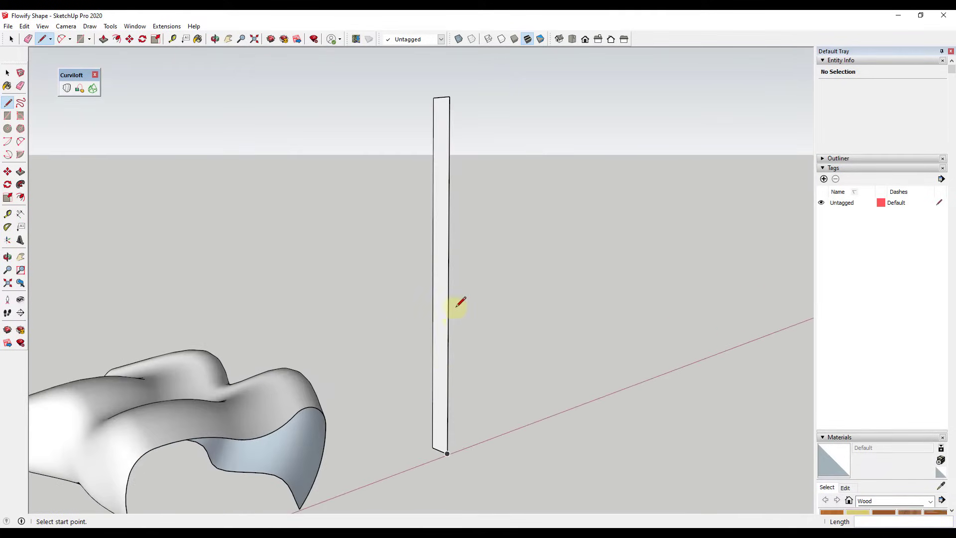
scroll(440, 350, "down", 4)
key("space")
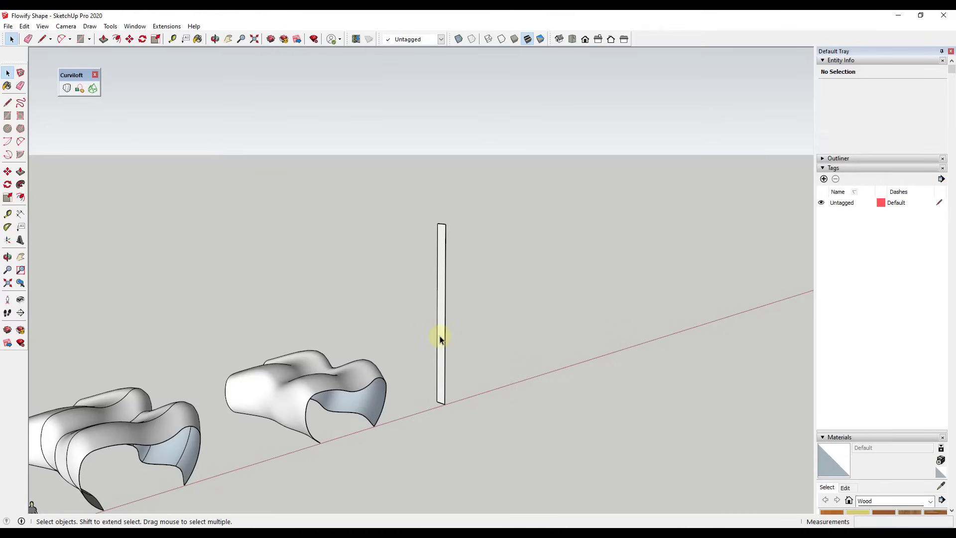
Step: Extrude the narrow upright rectangle 1' with Push/Pull to form a solid post
key("p")
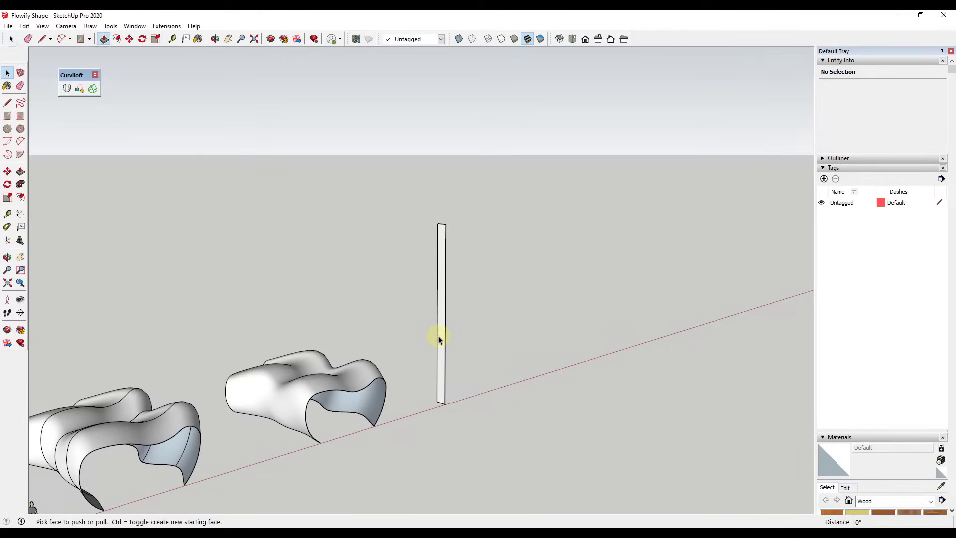
left_click(439, 338)
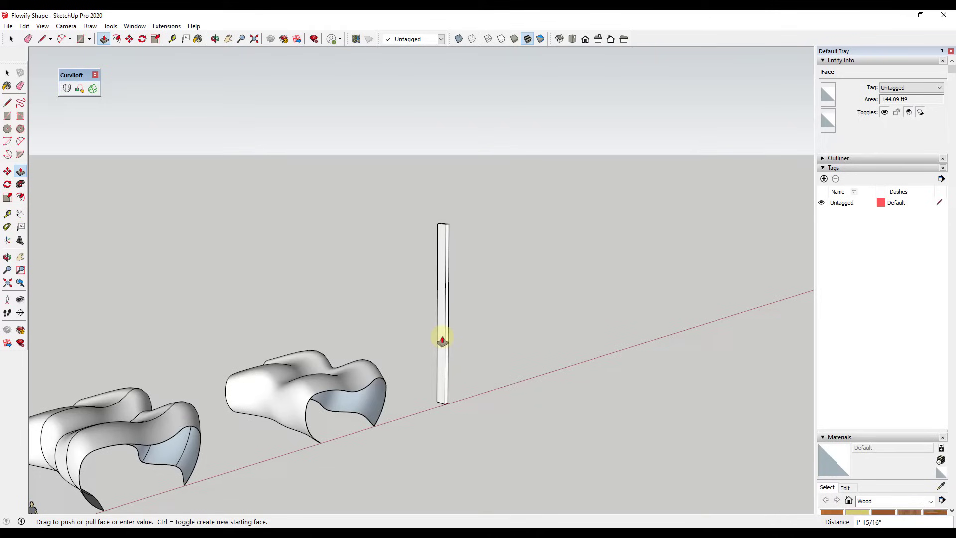
type("1'")
key("Return")
key("space")
Step: Push the post's narrow side face inward by 1'
middle_click_drag(438, 337, 319, 350)
scroll(319, 350, "down", 5)
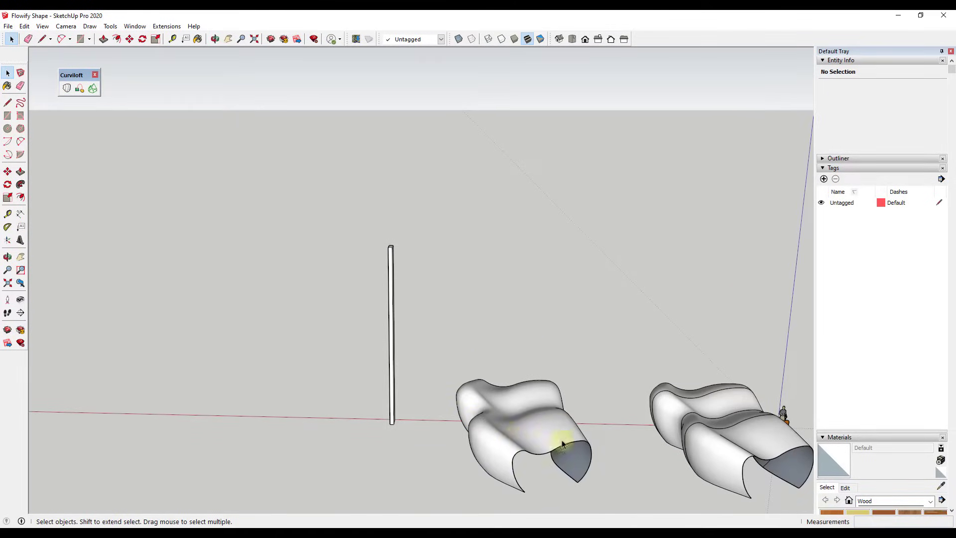
key("p")
left_click(391, 395)
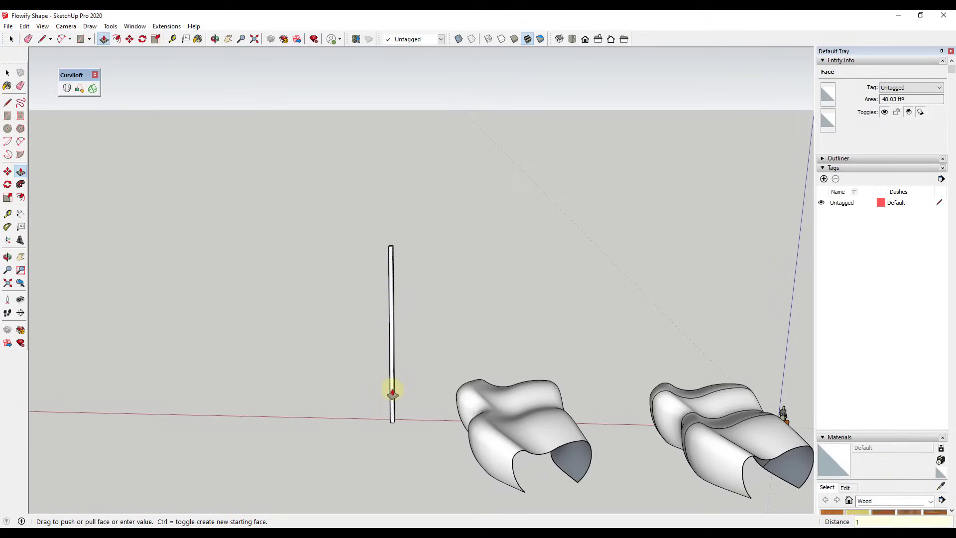
key("space")
Step: Push the post's wide face inward by 6" to thin it
middle_click_drag(590, 391, 356, 344)
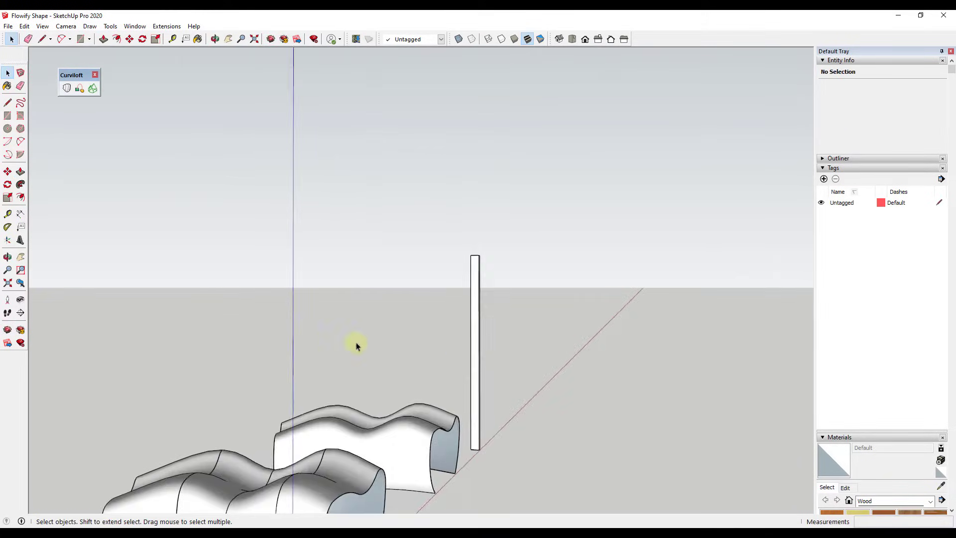
scroll(539, 366, "up", 3)
middle_click_drag(539, 366, 456, 383)
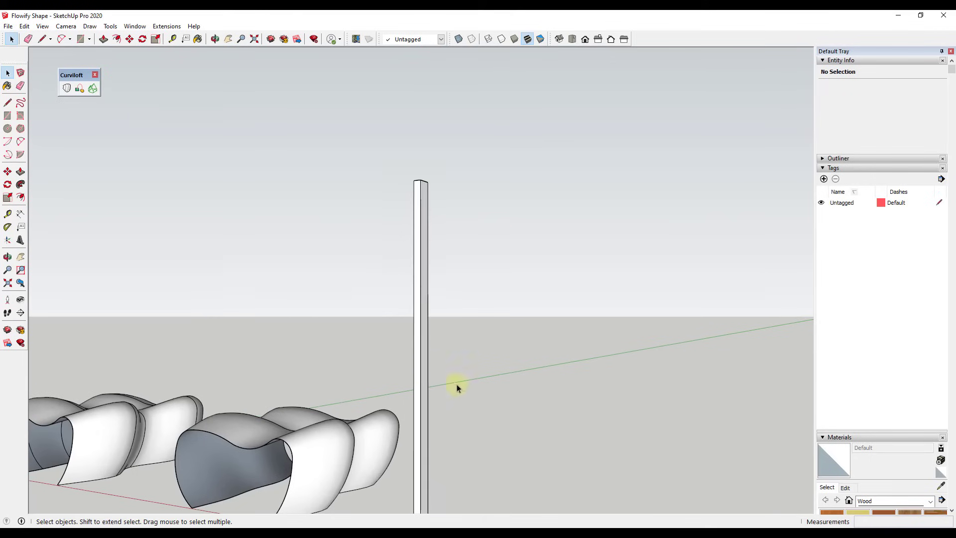
key("p")
left_click(426, 377)
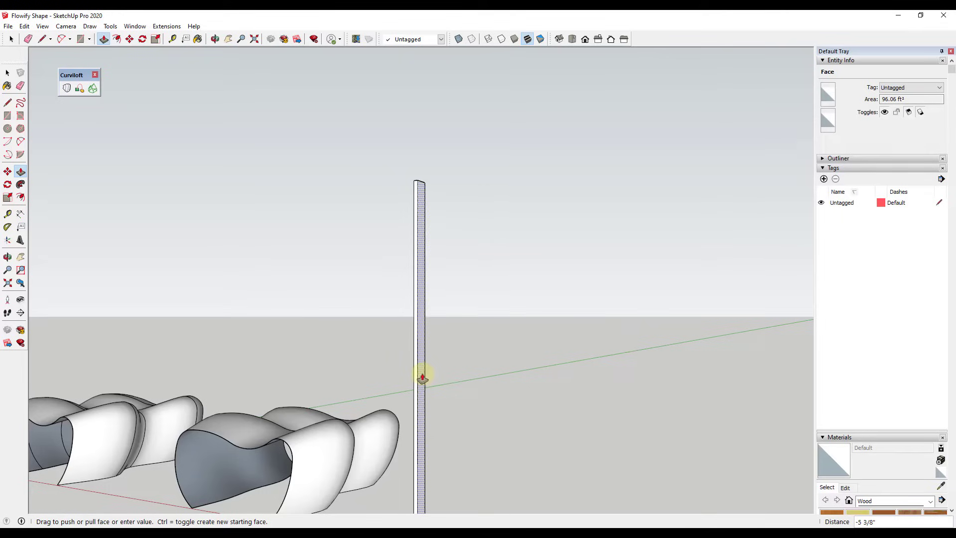
type("6")
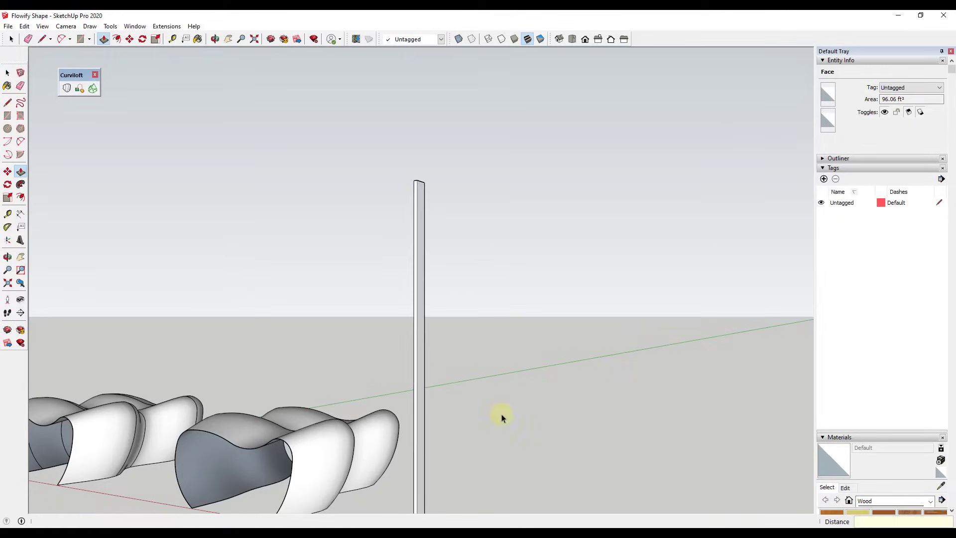
key("Return")
key("space")
Step: Copy the whole post along the green axis in line with the curved surface's far end, dividing the distance into 10 equal spaces
middle_click_drag(408, 367, 736, 344)
scroll(601, 334, "down", 3)
scroll(707, 350, "up", 2)
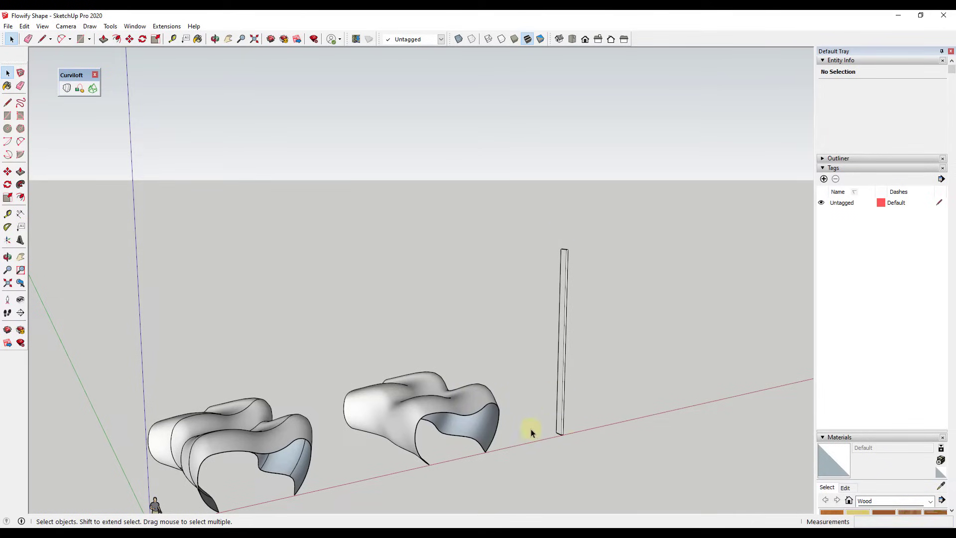
mouse_move(533, 429)
middle_mouse_down()
mouse_move(541, 421)
mouse_move(184, 422)
mouse_move(92, 390)
mouse_move(363, 424)
mouse_move(571, 429)
mouse_move(539, 416)
middle_mouse_up()
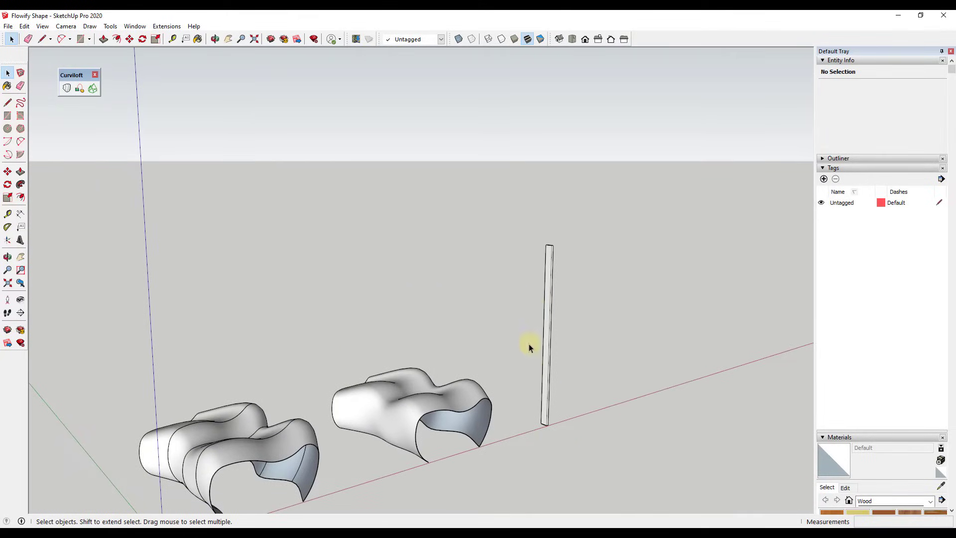
triple_click(546, 315)
middle_click_drag(772, 452, 467, 445)
scroll(467, 444, "up", 5)
key("m")
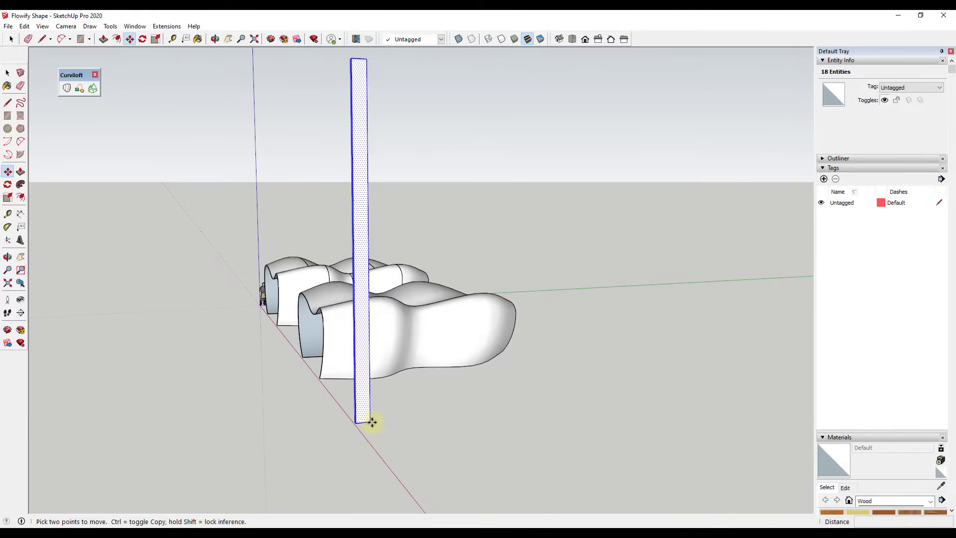
left_click(372, 422)
key("ctrl")
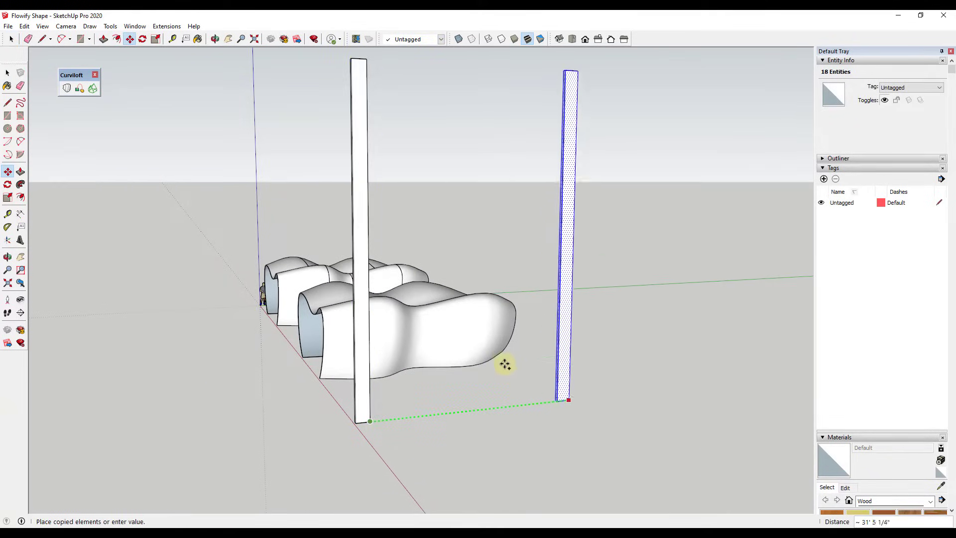
left_click(518, 314)
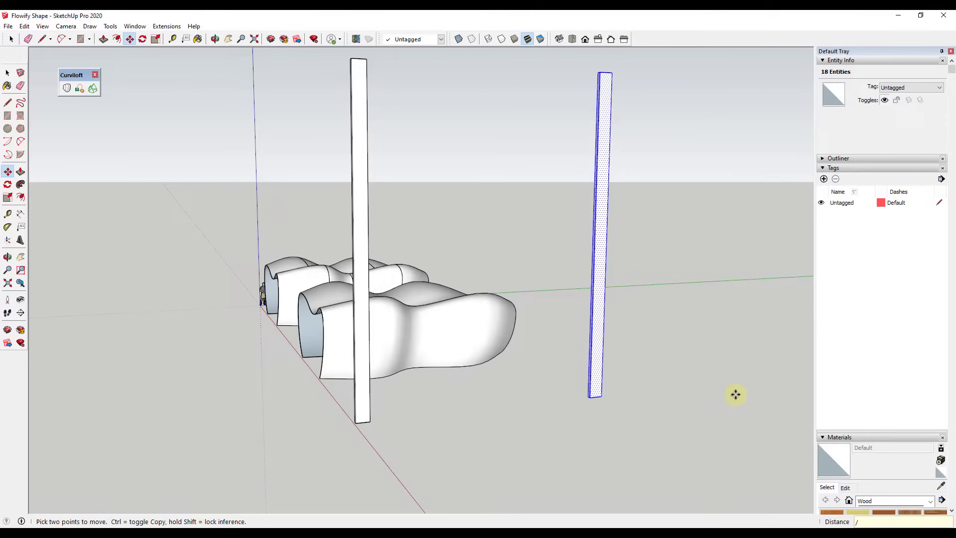
key("Return")
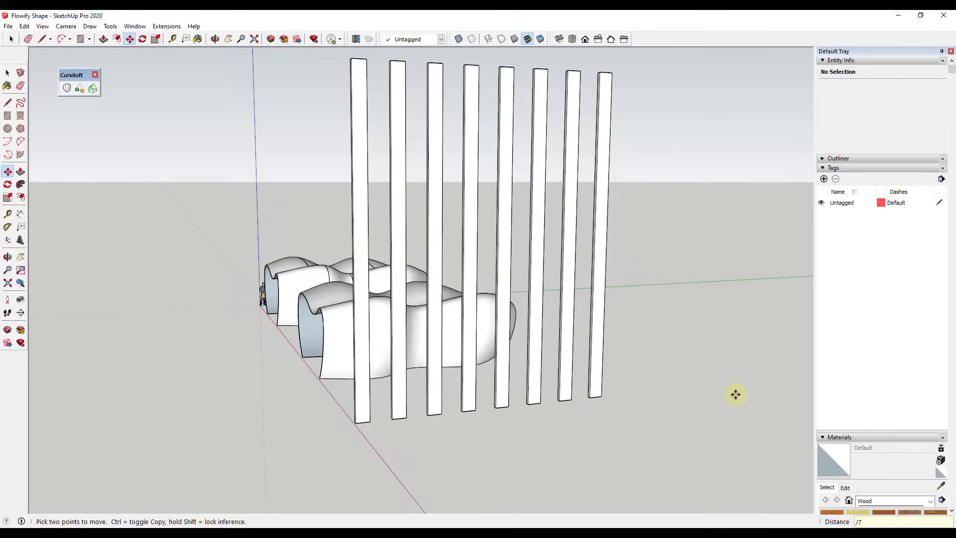
key("Return")
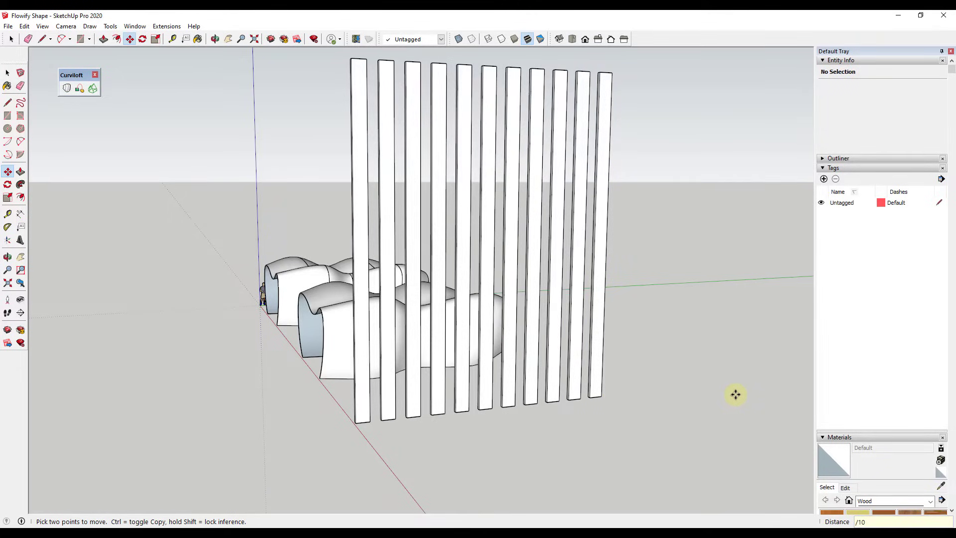
Step: Select the entire row of posts and make it a single group
middle_click_drag(354, 377, 768, 210)
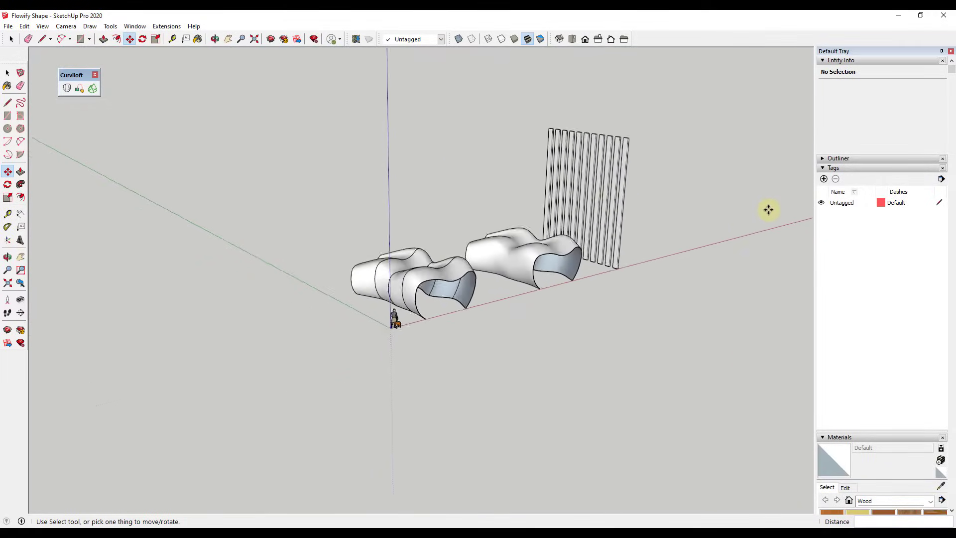
scroll(672, 234, "up", 5)
key("space")
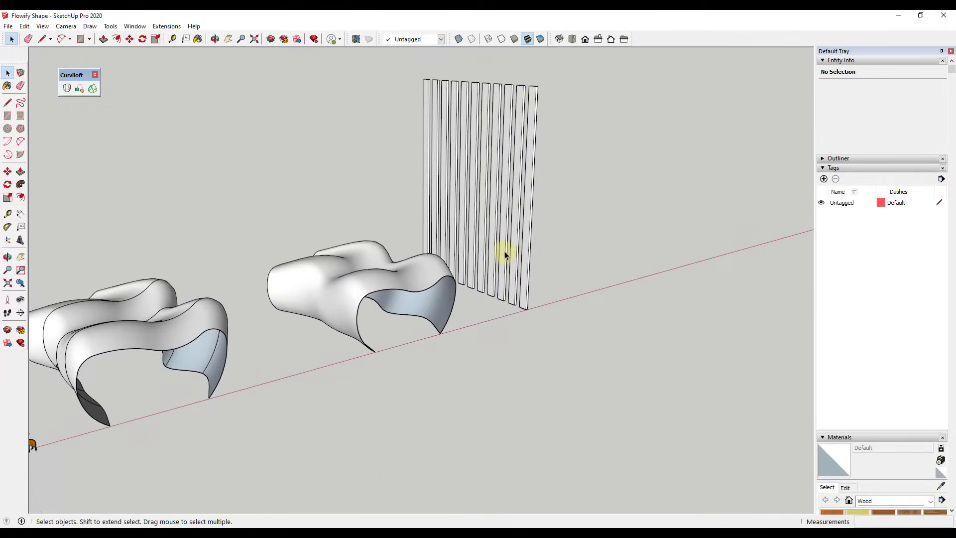
left_click(516, 254)
left_click(526, 255)
key("o")
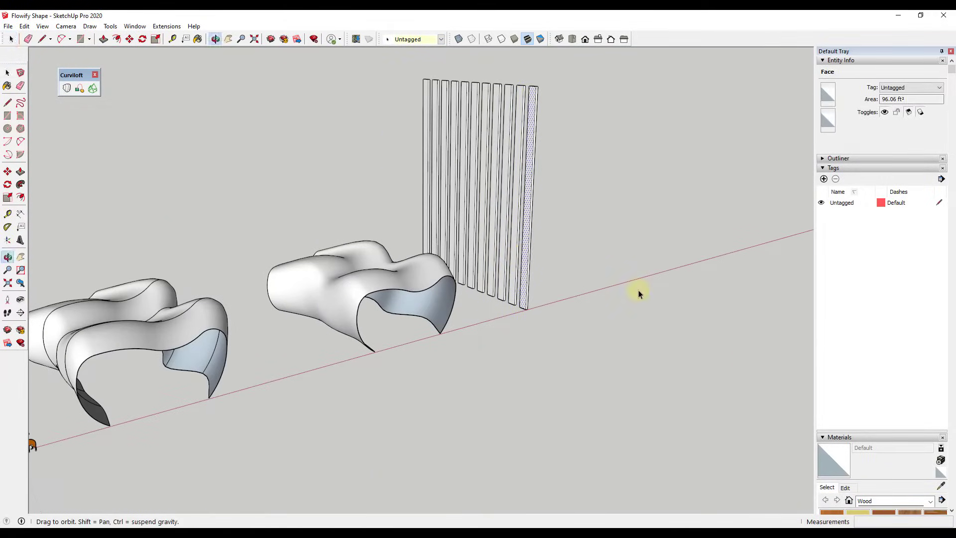
left_click_drag(639, 291, 571, 306)
key("space")
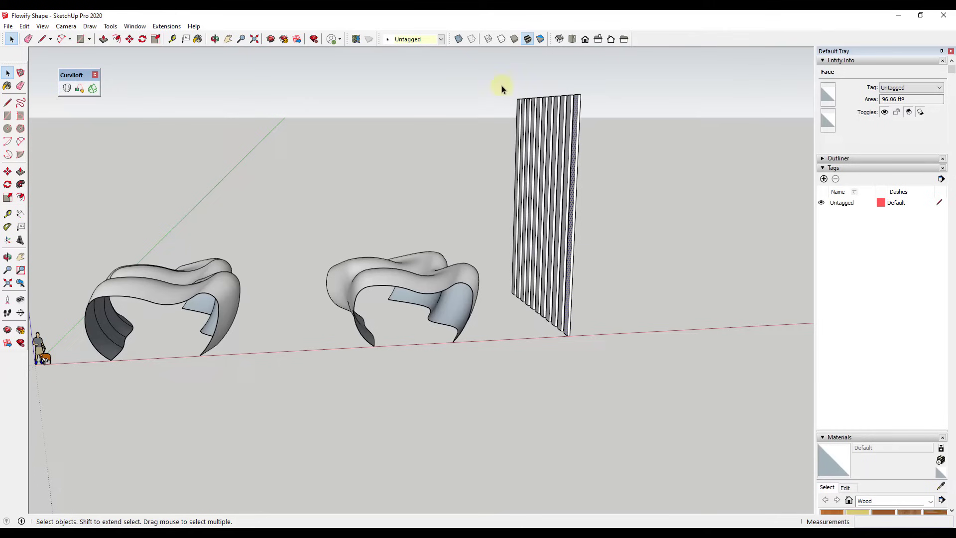
left_click_drag(501, 86, 620, 366)
right_click(547, 179)
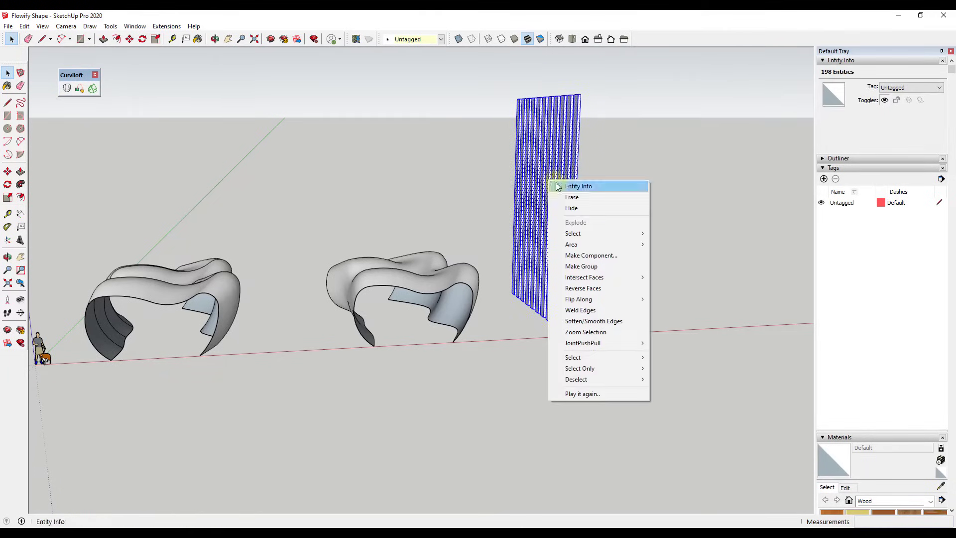
left_click(594, 270)
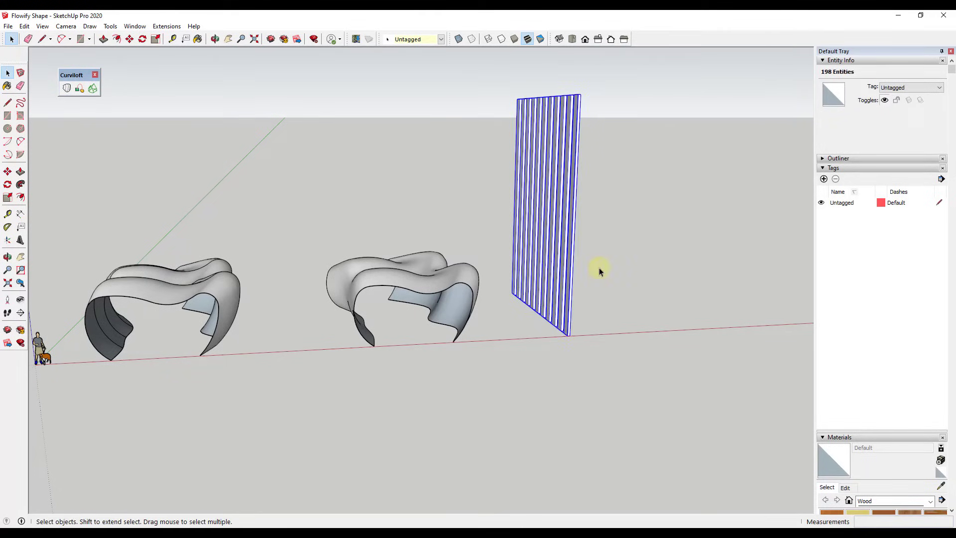
Step: Save the model
middle_click_drag(698, 272, 385, 141)
left_click(8, 26)
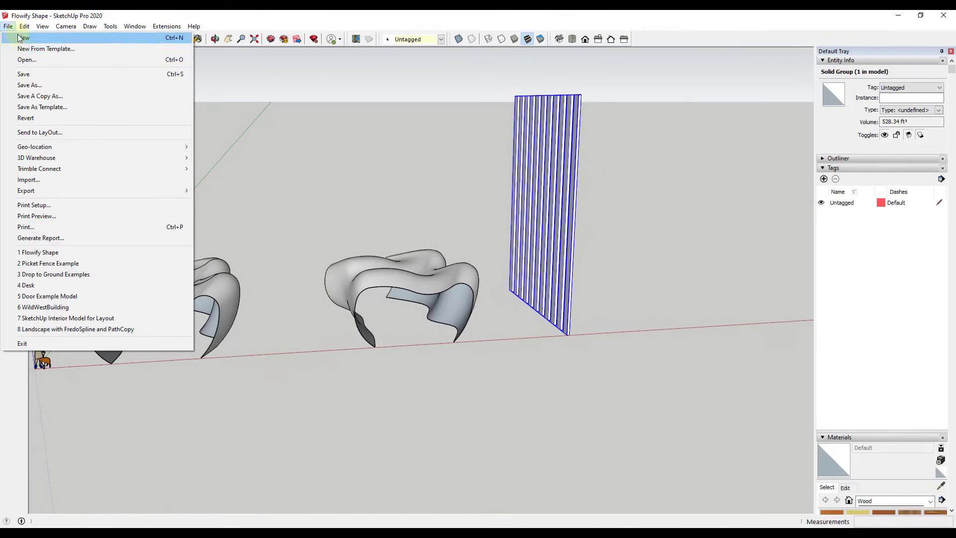
left_click(29, 73)
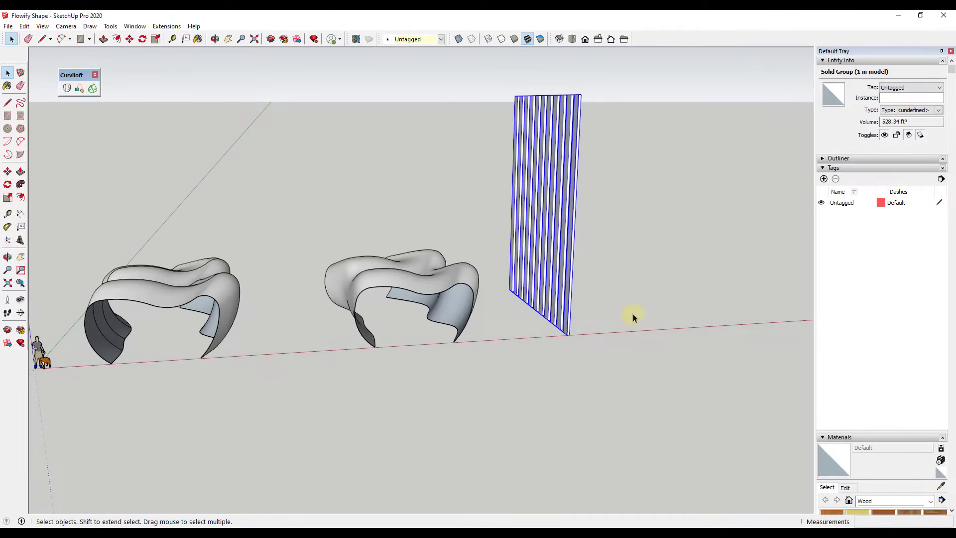
Step: Move the post group about 21' 1/4" along the red axis, away from the curved surfaces
middle_click_drag(650, 306, 508, 136)
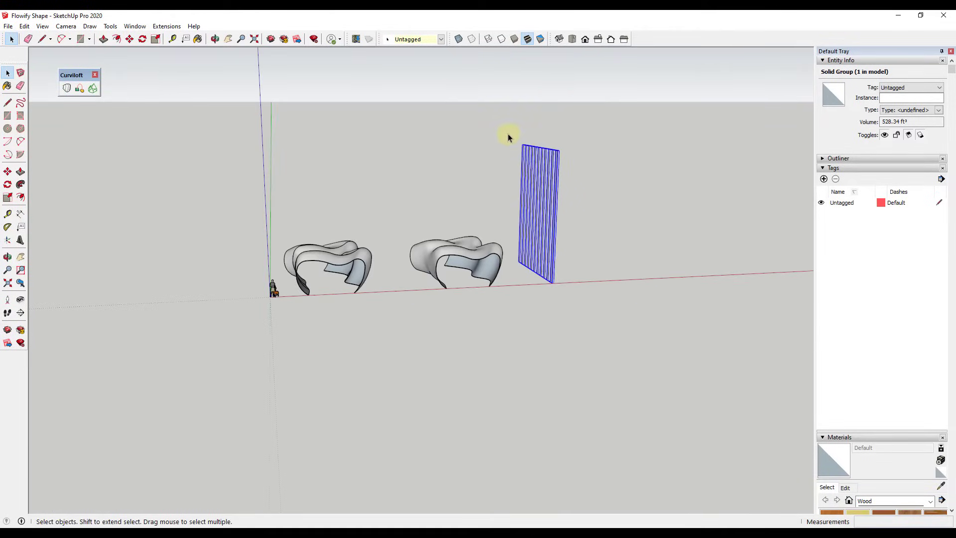
key("m")
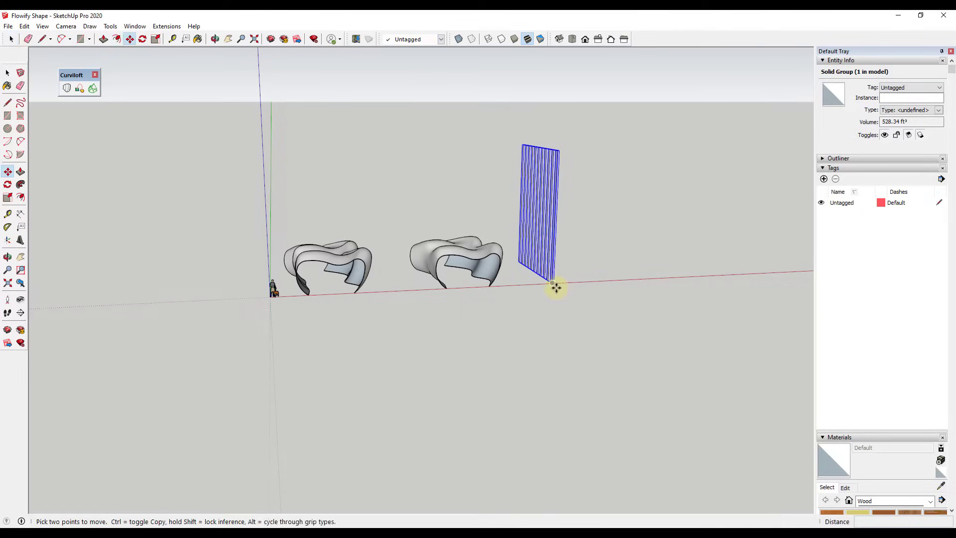
left_click(554, 284)
left_click(606, 278)
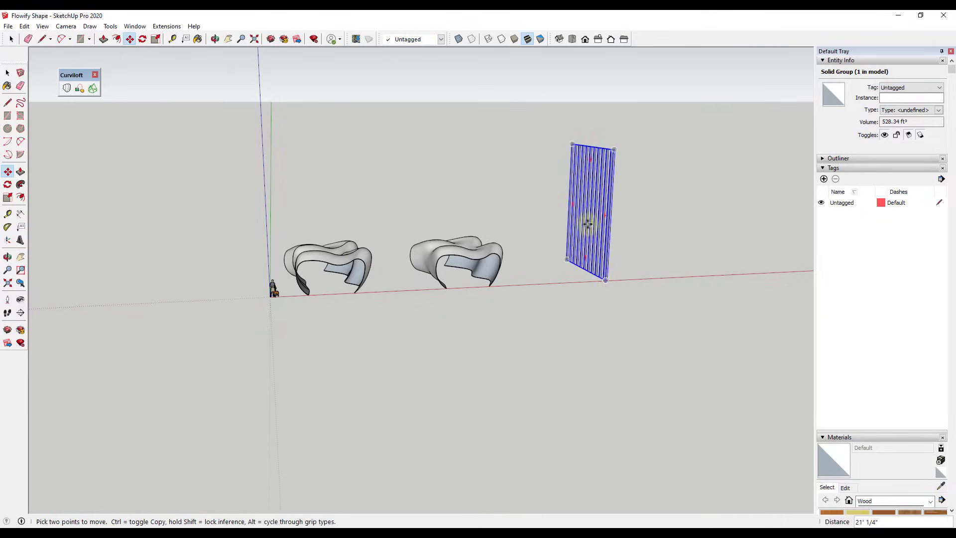
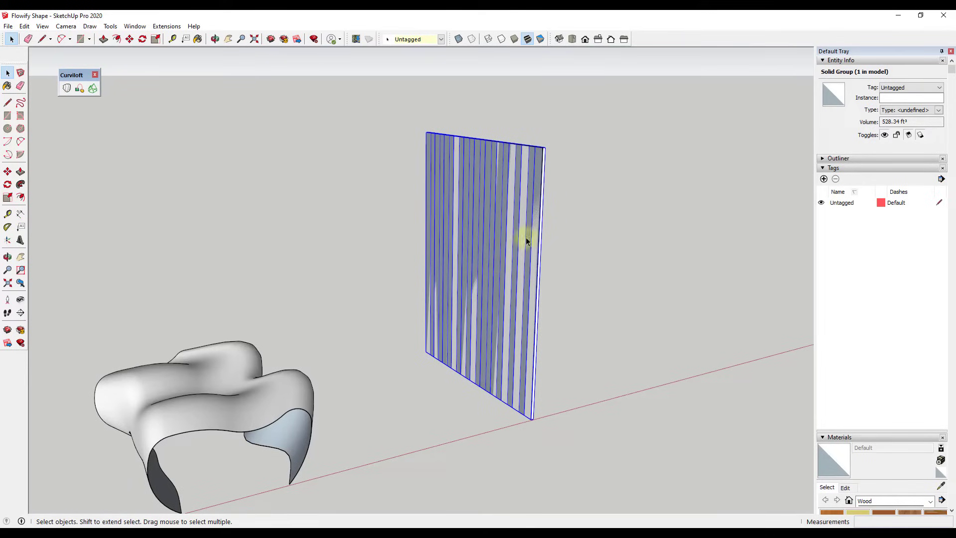
Step: Select the large flat face behind the posts with its bounding edges and make it a separate group
middle_click_drag(525, 239, 536, 240)
left_click(252, 409)
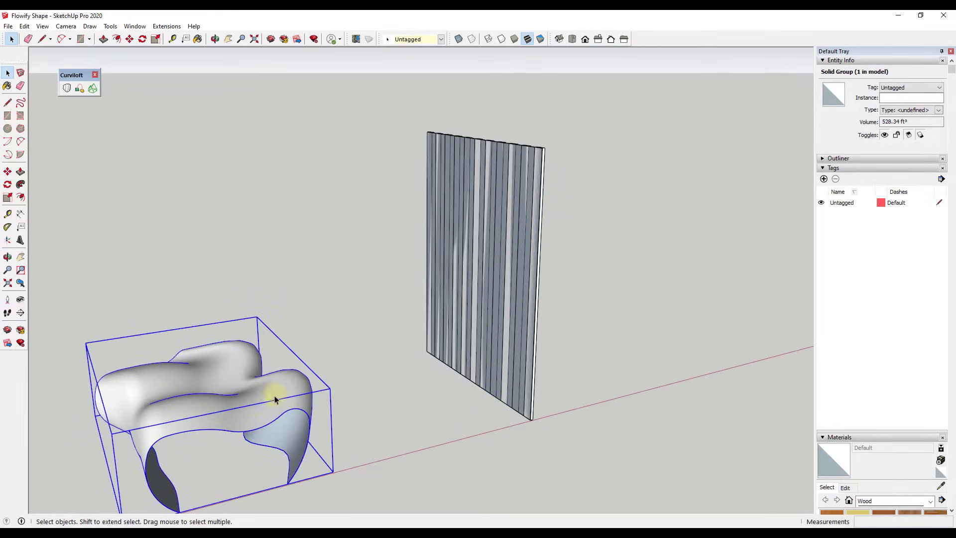
scroll(528, 297, "up", 6)
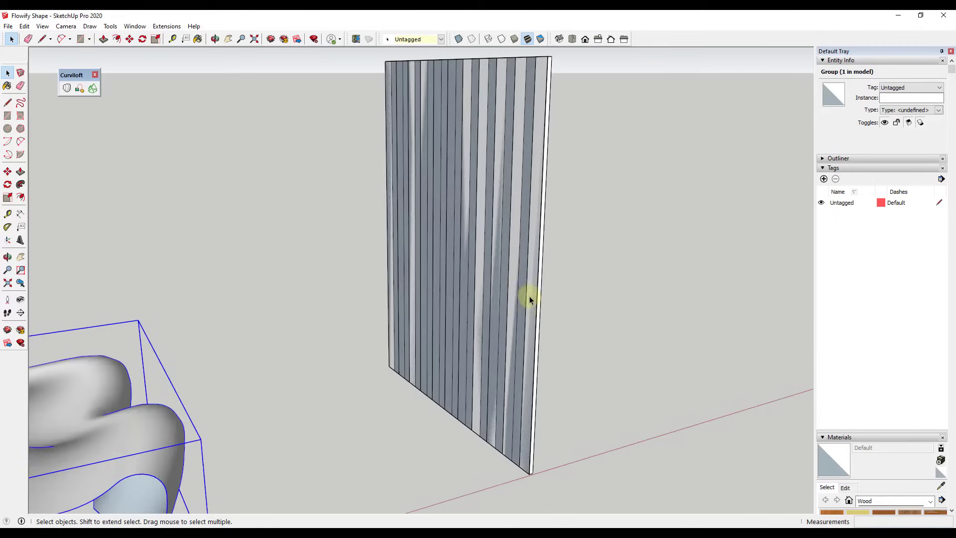
left_click(525, 274)
double_click(525, 273)
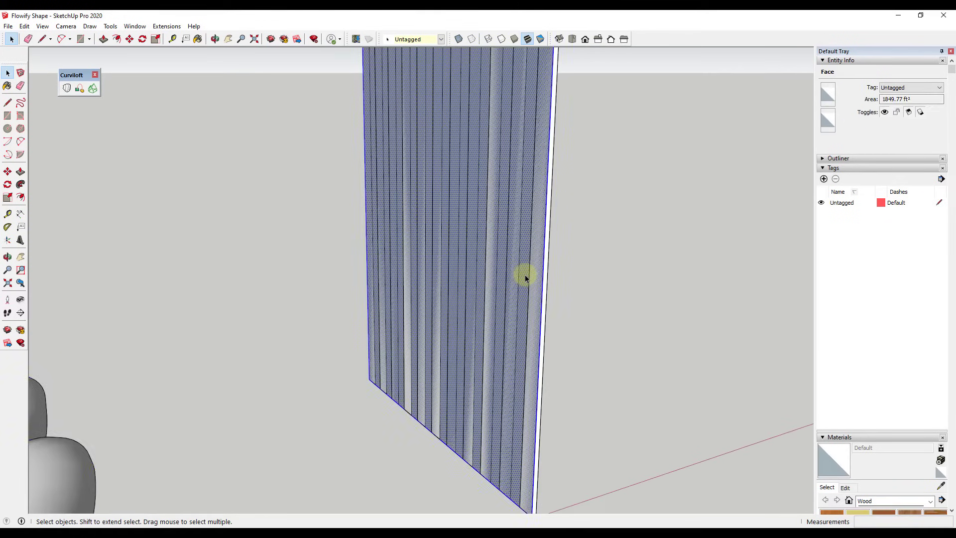
right_click(524, 274)
left_click(553, 367)
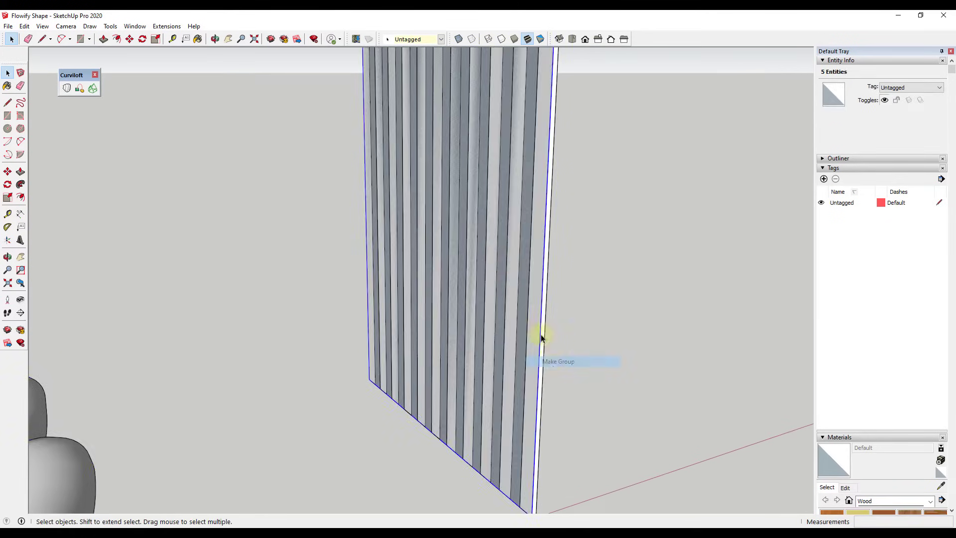
Step: Draw a line along the red axis connecting the flat face's lower corner to the curved surface's matching bottom corner
scroll(498, 259, "down", 5)
middle_click_drag(479, 224, 488, 320)
key("l")
scroll(240, 358, "up", 3)
scroll(239, 359, "up", 2)
left_click(252, 356)
scroll(610, 384, "up", 2)
left_click(609, 384)
key("space")
Step: Draw a second line from the curved surface's rear bottom corner to the flat face's other lower corner, and select both connecting lines
key("l")
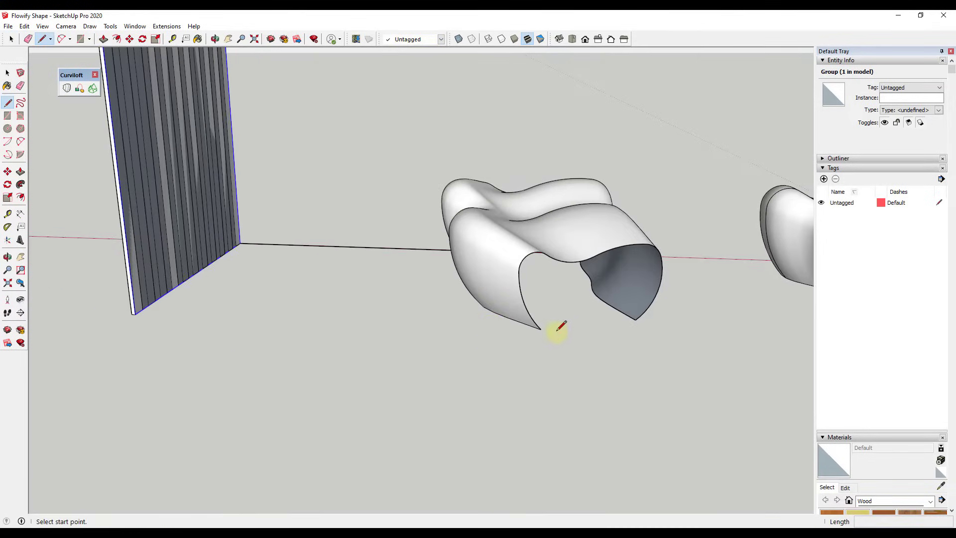
left_click(537, 326)
scroll(145, 312, "up", 2)
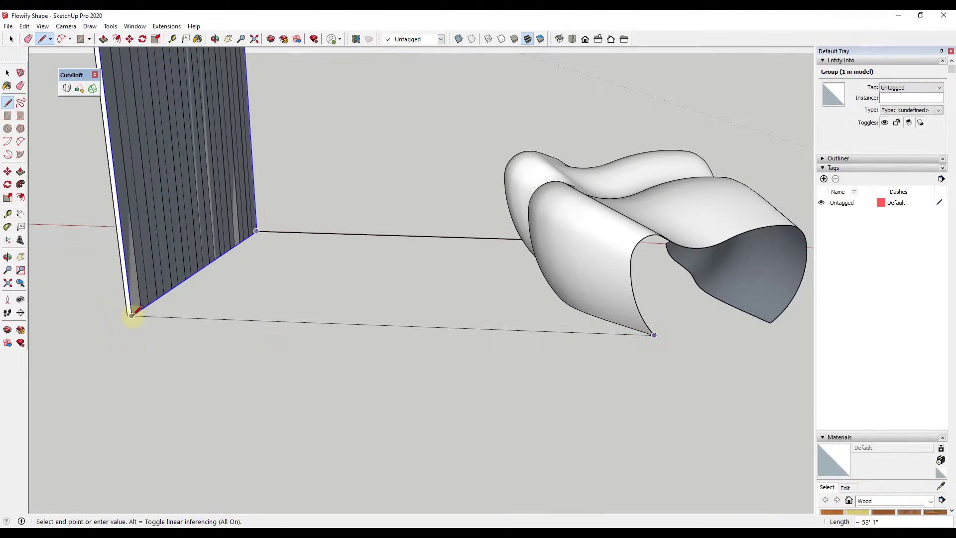
left_click(131, 316)
middle_click_drag(154, 316, 384, 187)
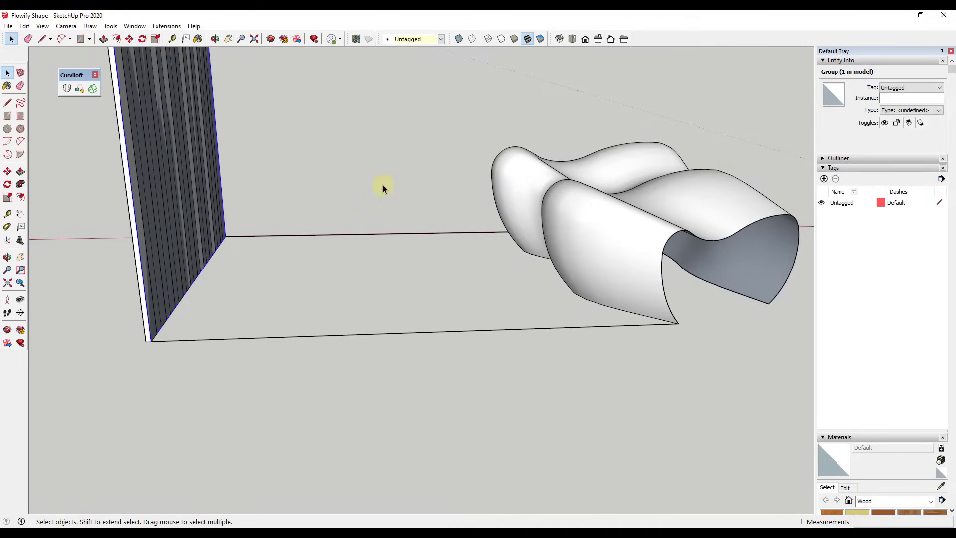
left_click_drag(384, 188, 305, 363)
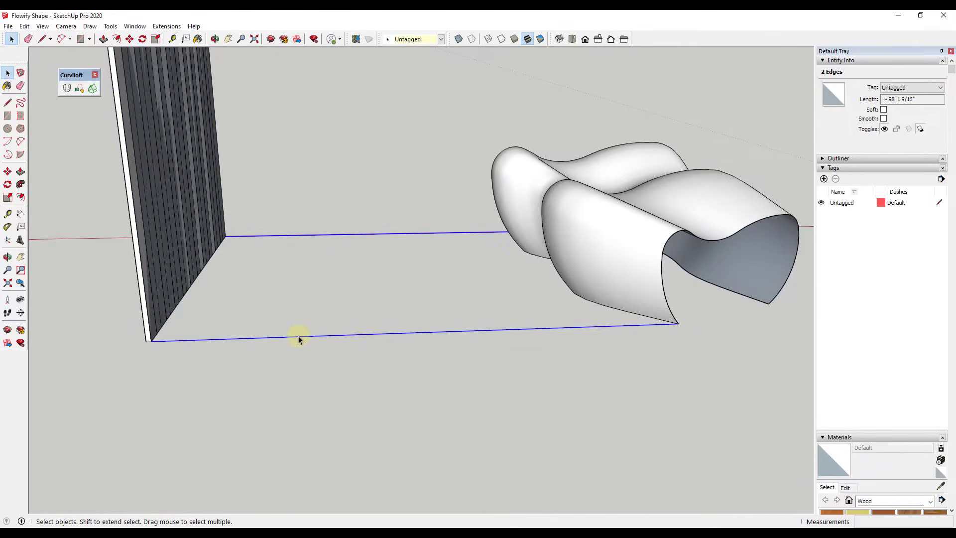
Step: Group the two connecting lines and check the face, line and surface groups individually in the Outliner
right_click(298, 336)
left_click(327, 224)
middle_click_drag(374, 243, 408, 299)
left_click(820, 157)
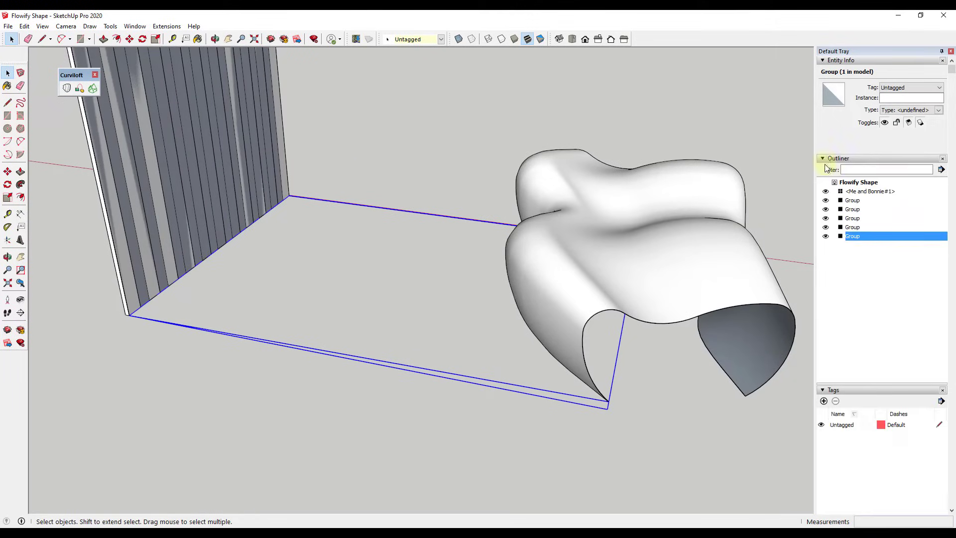
left_click(848, 228)
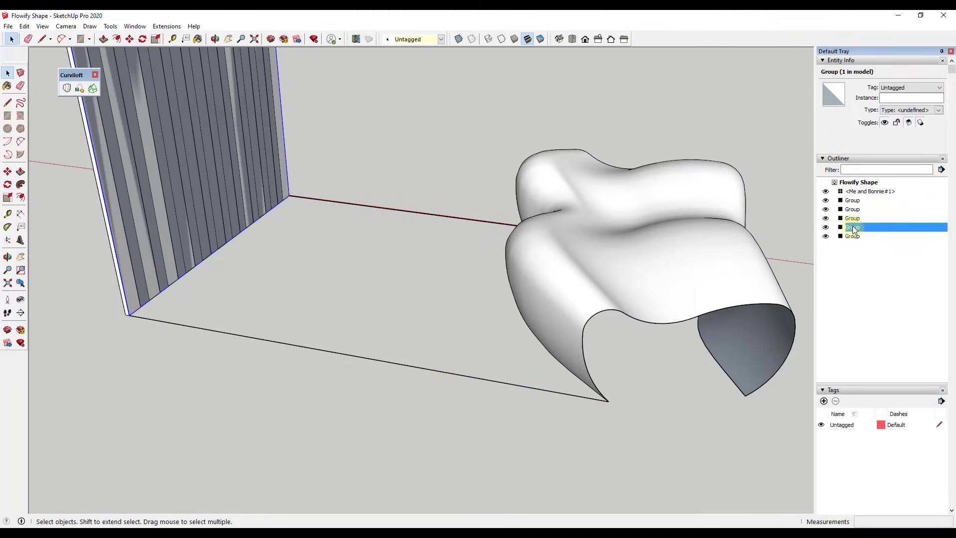
left_click(851, 236)
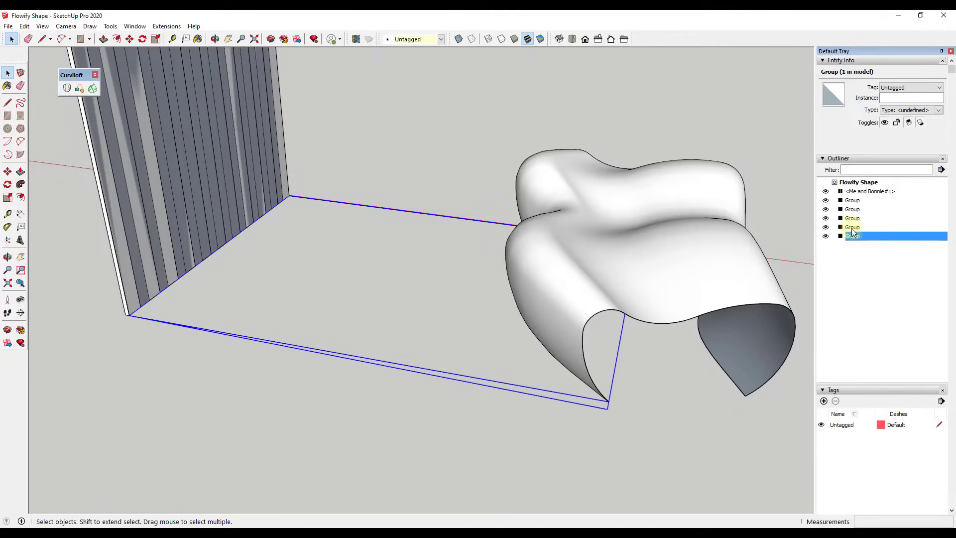
left_click(652, 248)
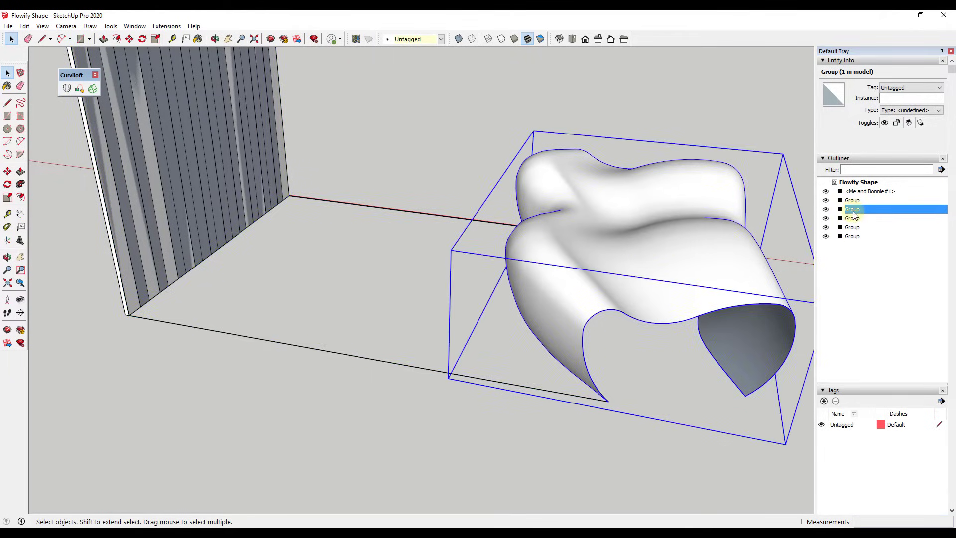
middle_click_drag(399, 218, 405, 229)
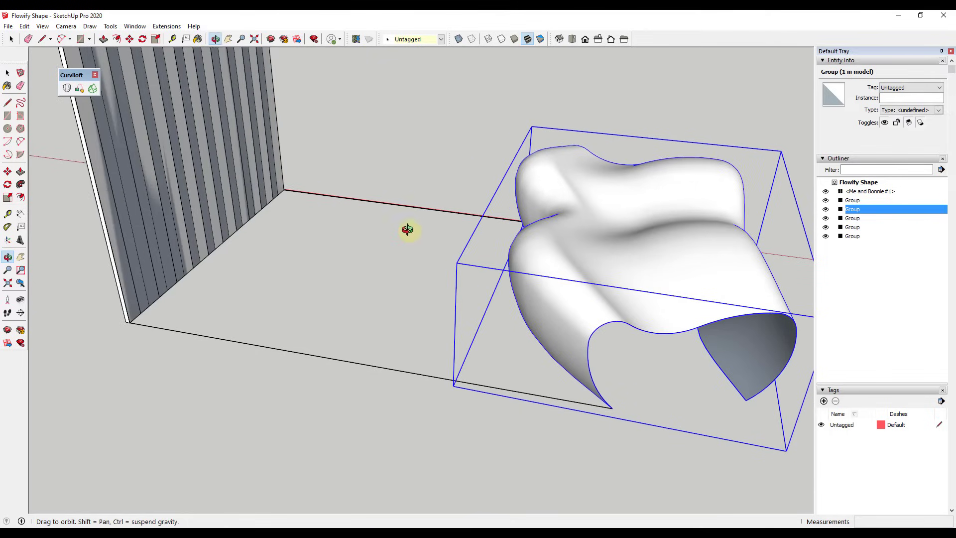
Step: Combine the flat face group, the connecting lines group and the smooth curved surface group into one parent group
left_click(204, 195)
left_click(338, 200, "shift")
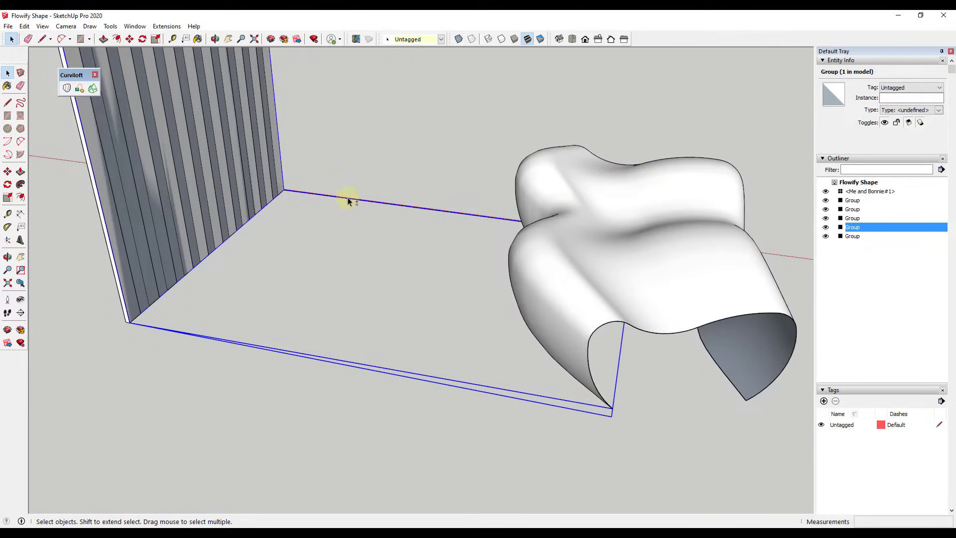
left_click(661, 256, "shift")
right_click(663, 258)
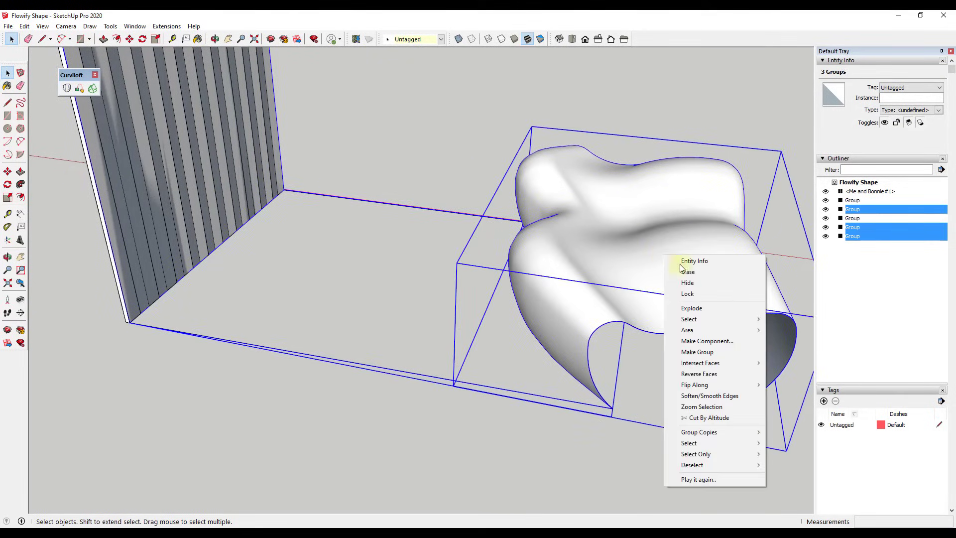
left_click(697, 352)
Step: Impose the Flowify grid on the combined group of flat face, connecting lines and curved surface
scroll(490, 278, "down", 3)
scroll(491, 279, "down", 3)
middle_click_drag(491, 279, 490, 305)
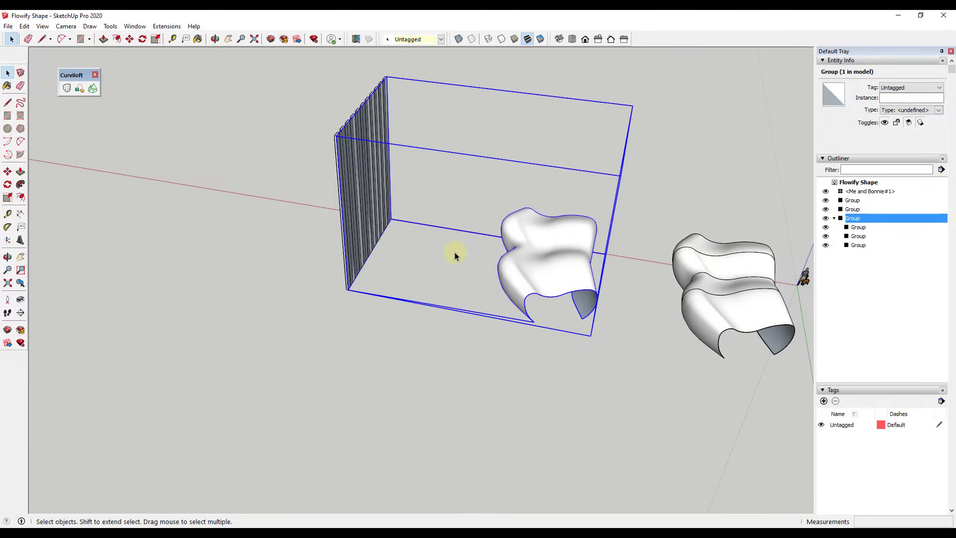
middle_click_drag(455, 255, 559, 249)
scroll(559, 249, "up", 3)
left_click(167, 26)
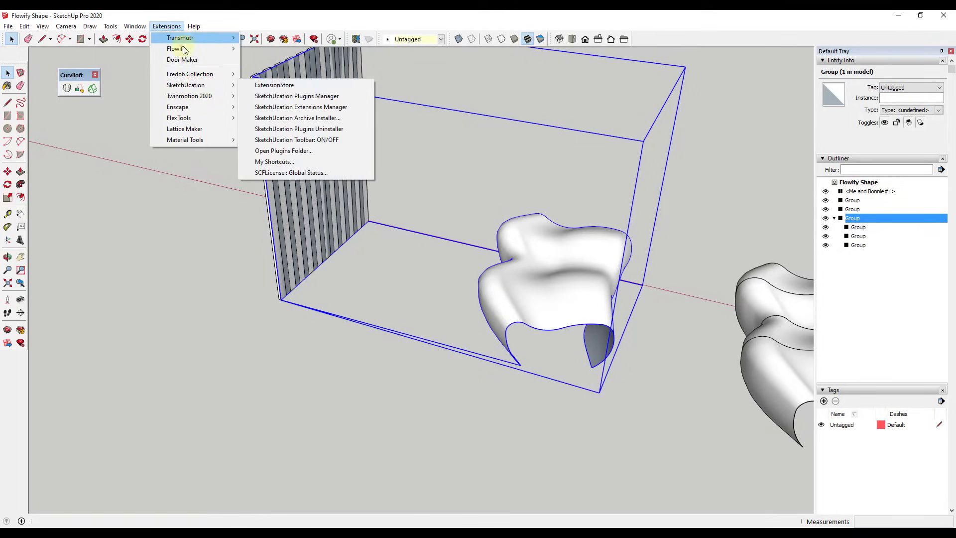
mouse_move(184, 50)
left_click(294, 79)
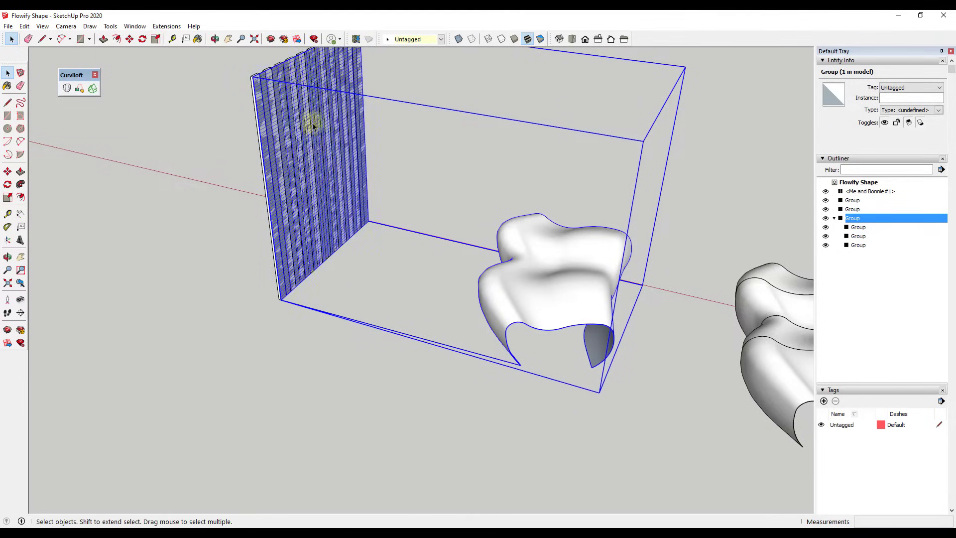
Step: Examine the grid imposed on the flat face at its corners and its alignment with the posts
scroll(311, 131, "up", 4)
scroll(260, 102, "down", 4)
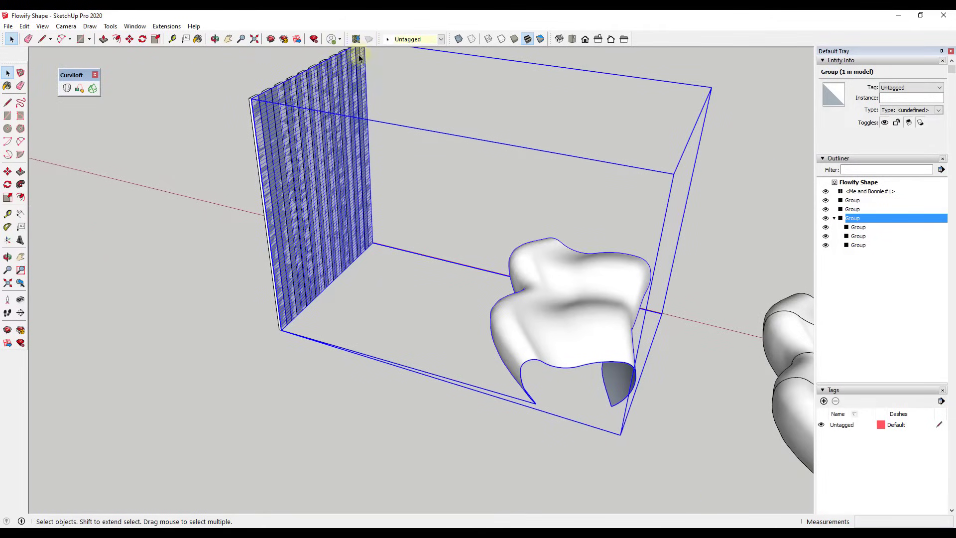
scroll(281, 330, "up", 6)
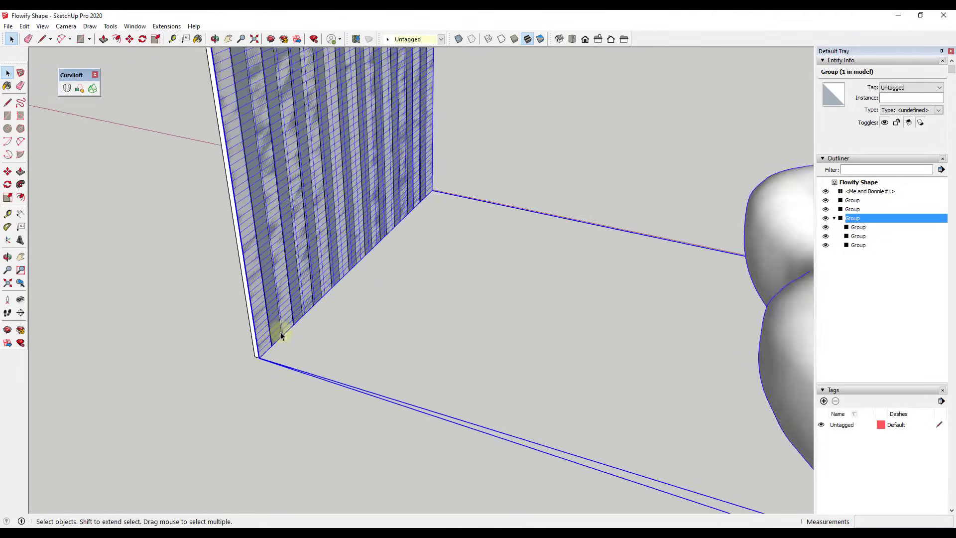
scroll(282, 333, "down", 8)
scroll(269, 172, "up", 3)
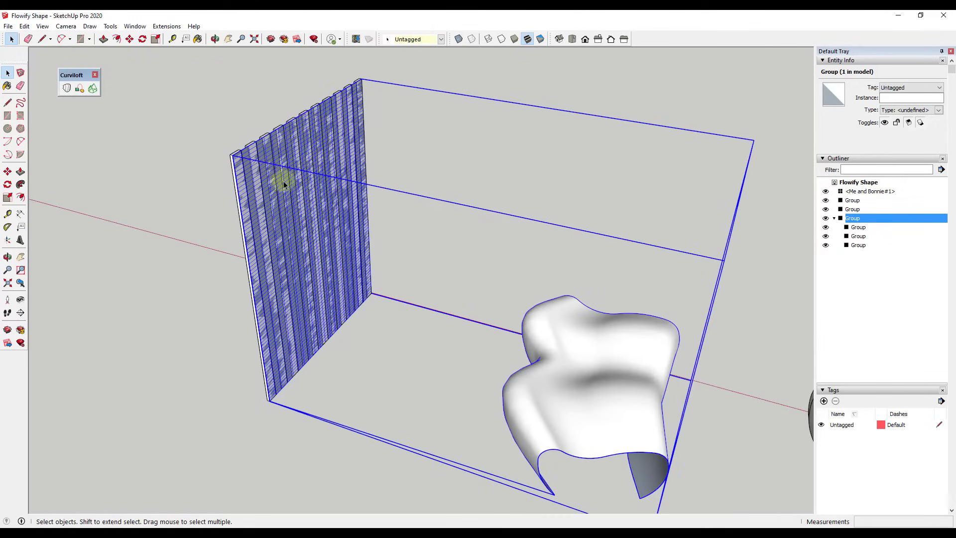
scroll(254, 167, "up", 6)
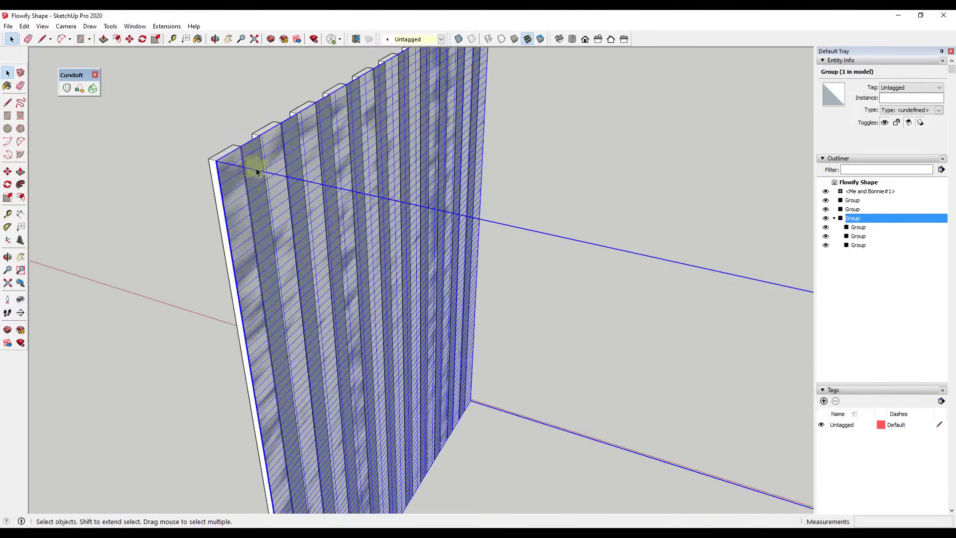
scroll(256, 171, "down", 2)
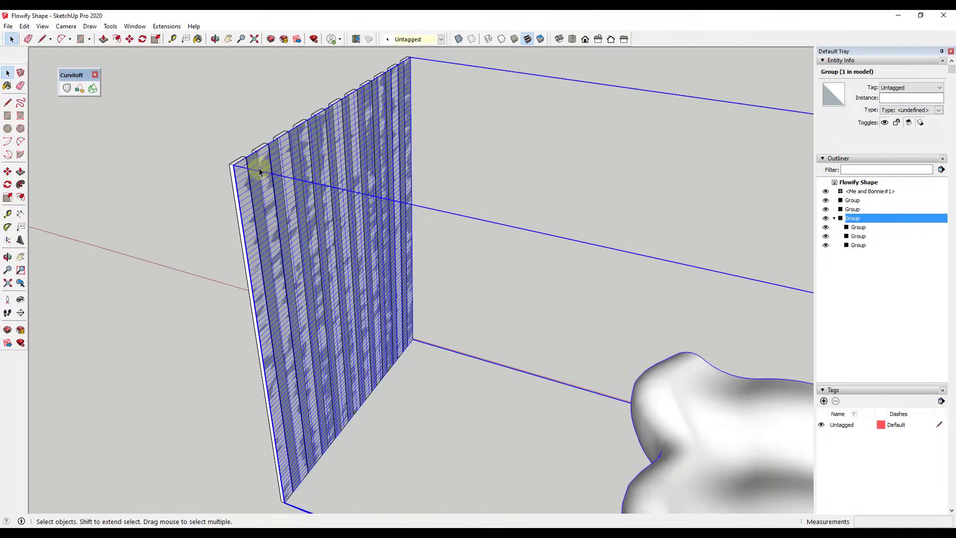
scroll(348, 192, "down", 3)
middle_click_drag(498, 254, 492, 316)
middle_click_drag(360, 321, 189, 324)
Step: Open the post group, select its geometry to inspect it, and leave the group
left_click(252, 277)
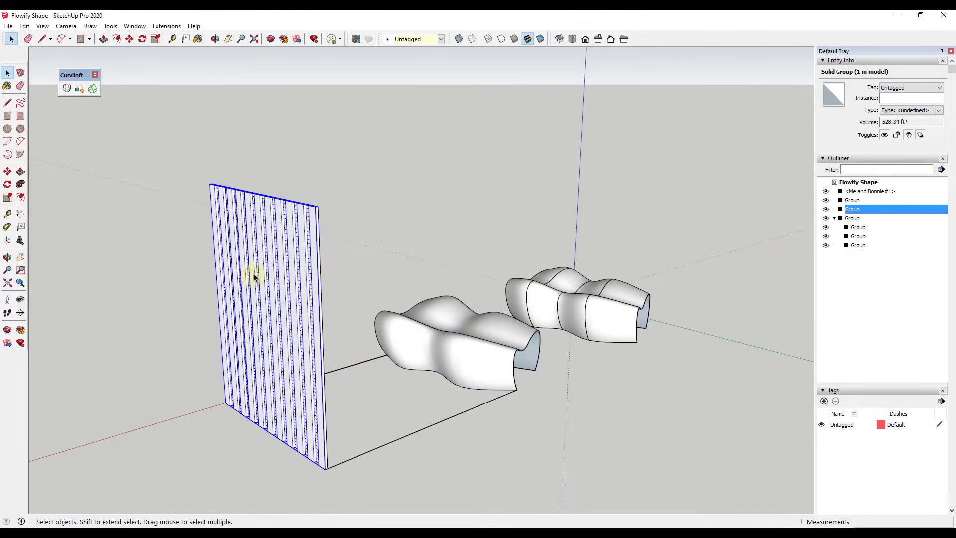
double_click(254, 278)
left_click_drag(181, 170, 334, 490)
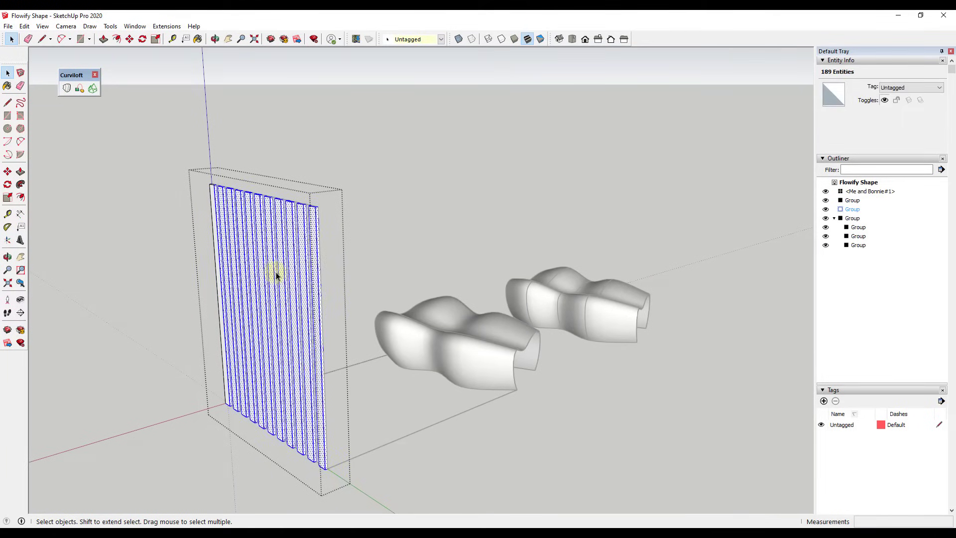
left_click(350, 285)
middle_click_drag(391, 331, 275, 318)
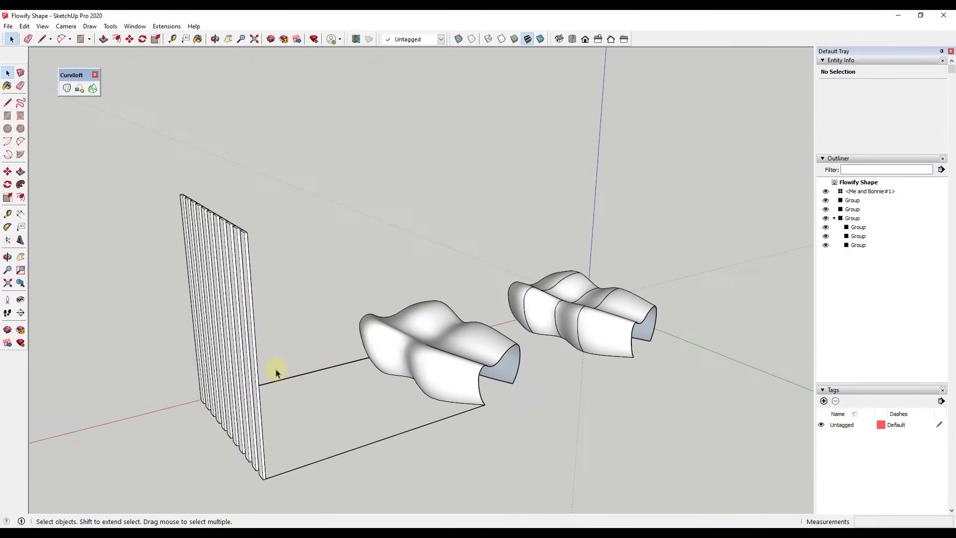
middle_click_drag(253, 354, 355, 345)
middle_click_drag(175, 290, 218, 228)
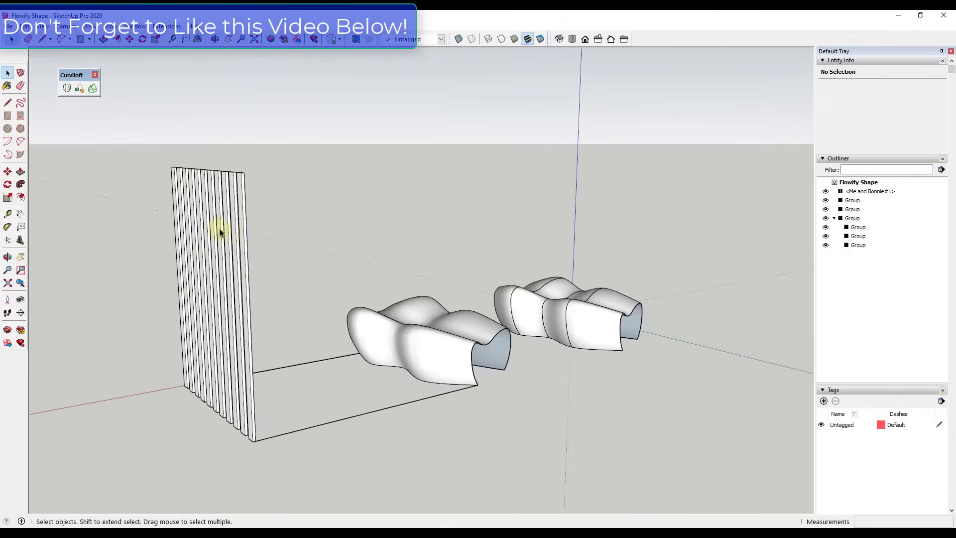
Step: Select the post group together with the combined face, lines and surface group and run Flowify on them
left_click(209, 223)
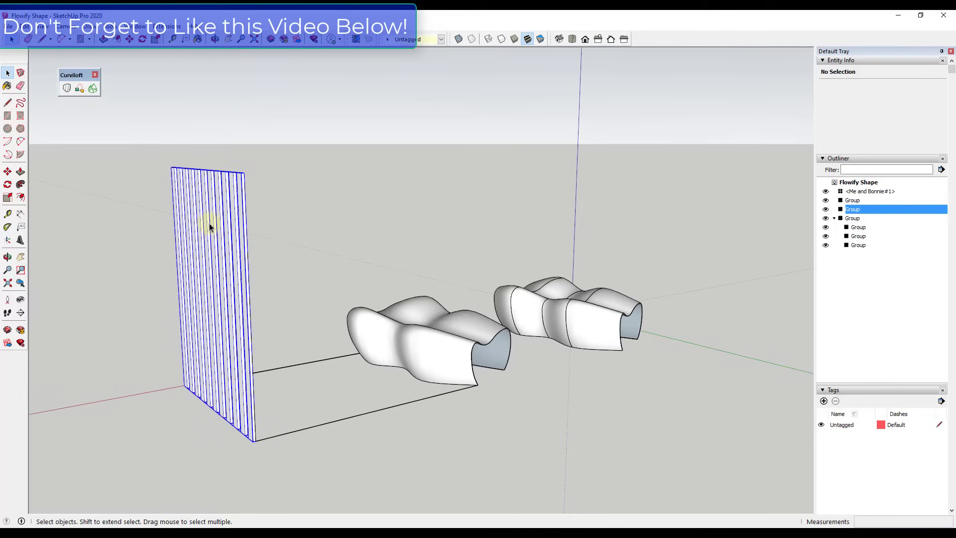
left_click(434, 347, "shift")
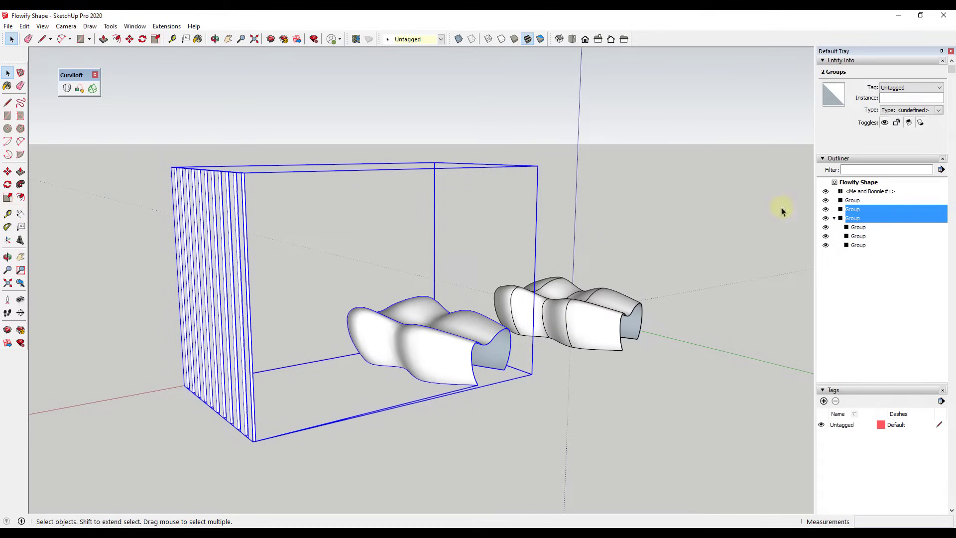
left_click(166, 26)
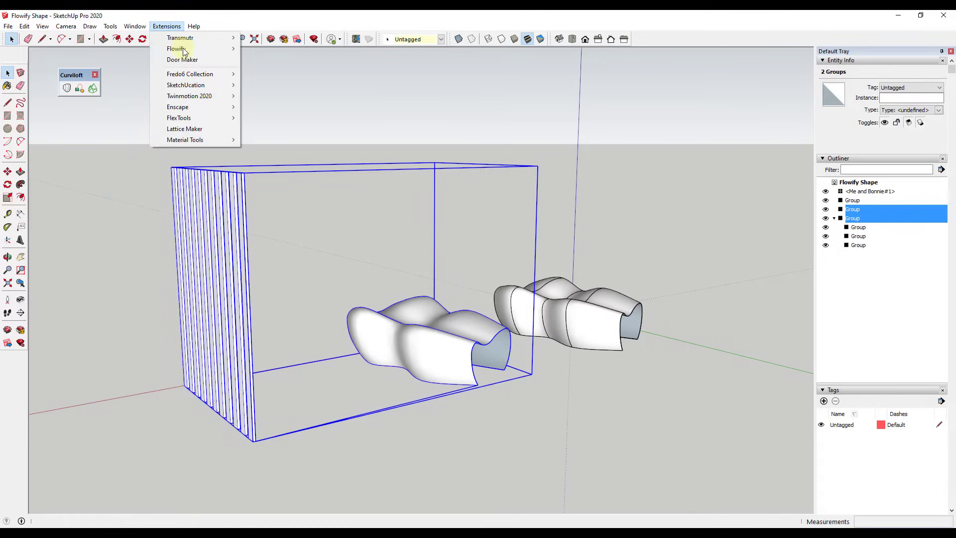
mouse_move(188, 53)
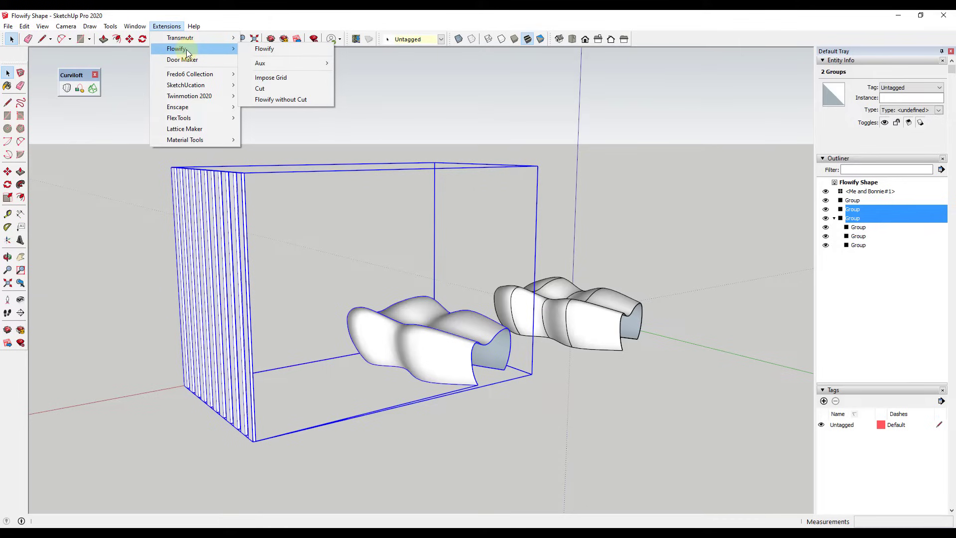
left_click(333, 209)
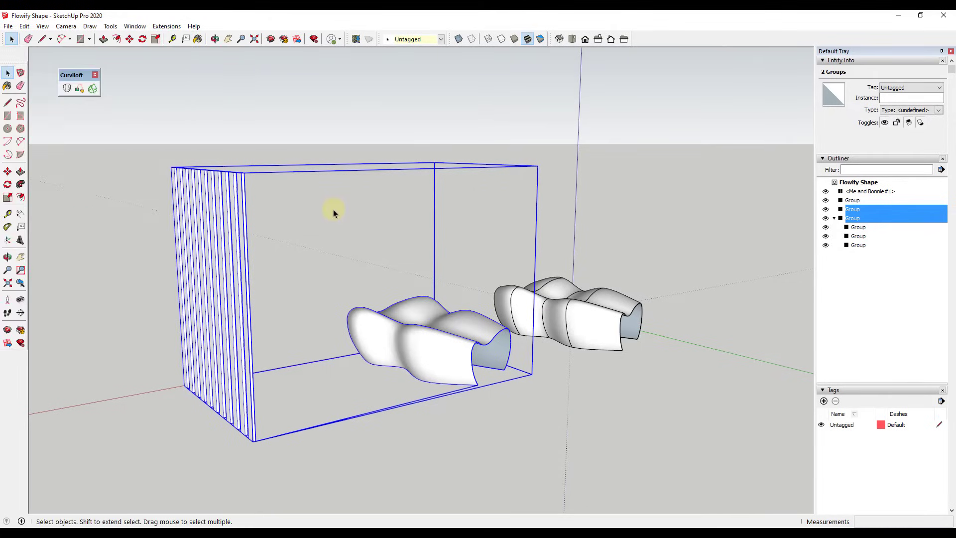
left_click(166, 27)
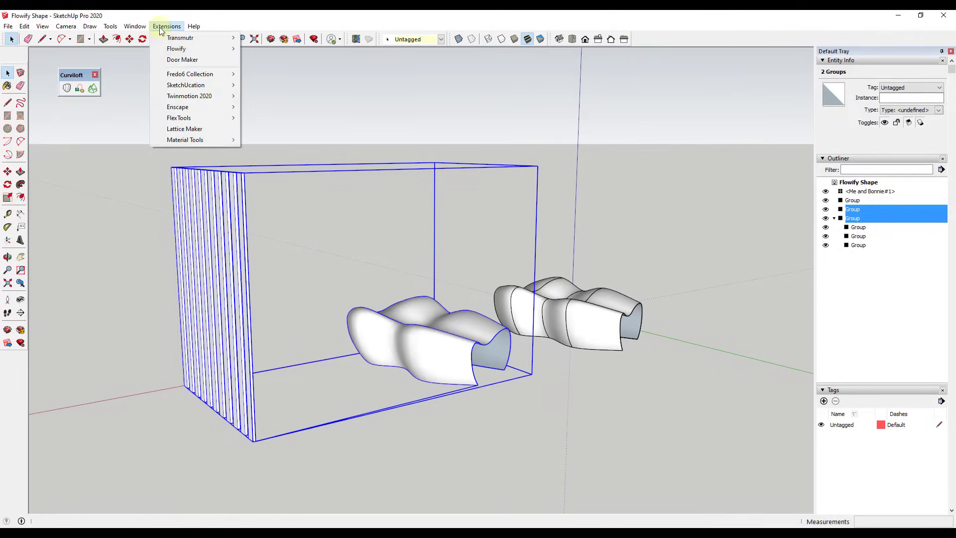
mouse_move(183, 48)
left_click(276, 48)
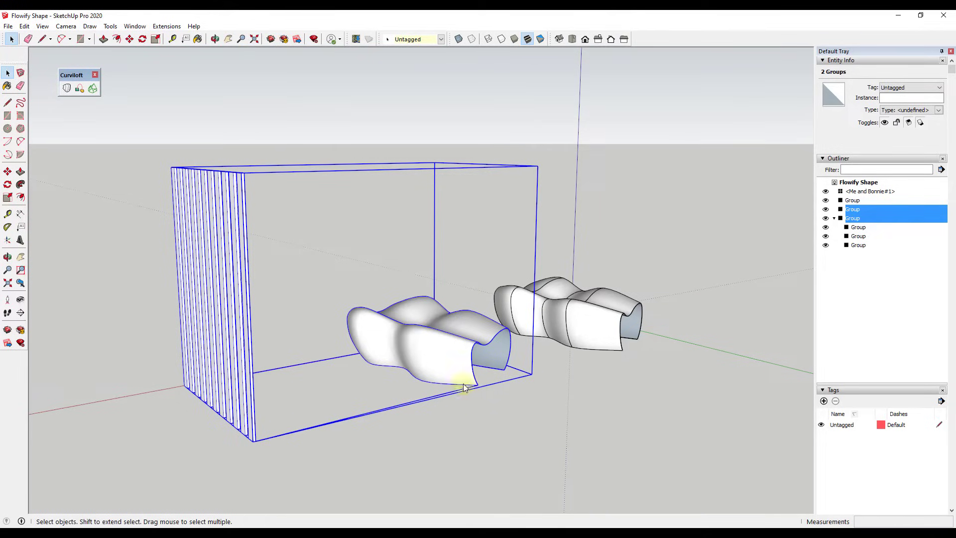
left_click(488, 340)
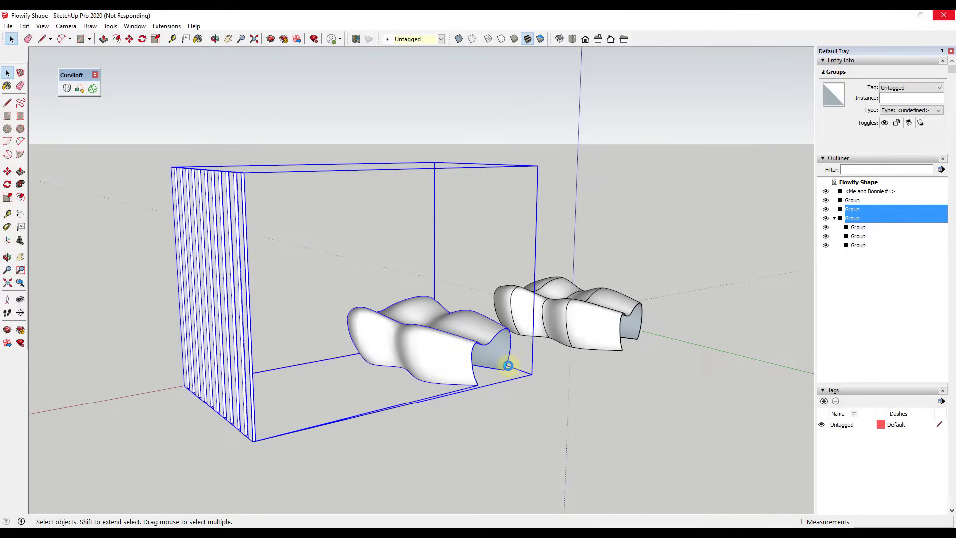
Step: Examine the posts mapped onto the curved surface from the open end and from a distance
mouse_move(507, 366)
middle_mouse_down()
mouse_move(363, 378)
mouse_move(486, 277)
mouse_move(453, 326)
mouse_move(554, 382)
mouse_move(646, 324)
mouse_move(647, 254)
mouse_move(629, 226)
mouse_move(702, 258)
mouse_move(716, 296)
mouse_move(587, 288)
mouse_move(604, 290)
middle_mouse_up()
key("space")
scroll(518, 288, "up", 5)
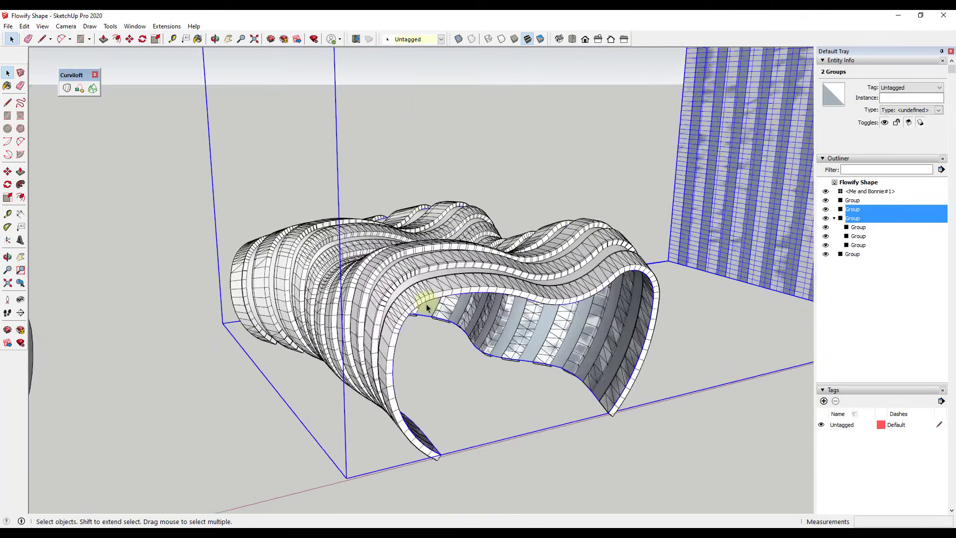
mouse_move(448, 285)
middle_mouse_down()
mouse_move(421, 194)
mouse_move(313, 192)
mouse_move(327, 238)
mouse_move(450, 289)
mouse_move(482, 278)
middle_mouse_up()
scroll(482, 280, "down", 5)
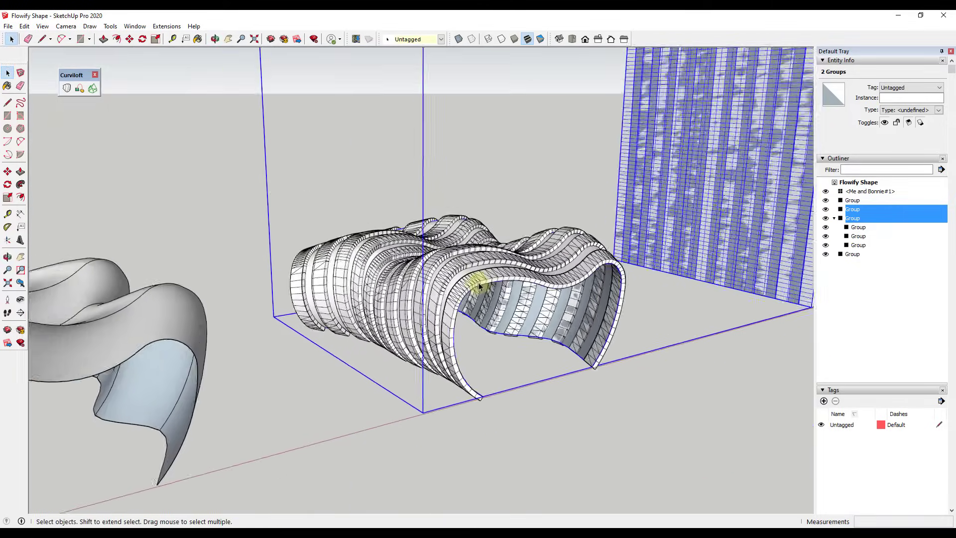
scroll(563, 279, "down", 3)
middle_click_drag(545, 272, 476, 296)
scroll(477, 296, "down", 4)
scroll(561, 300, "up", 5)
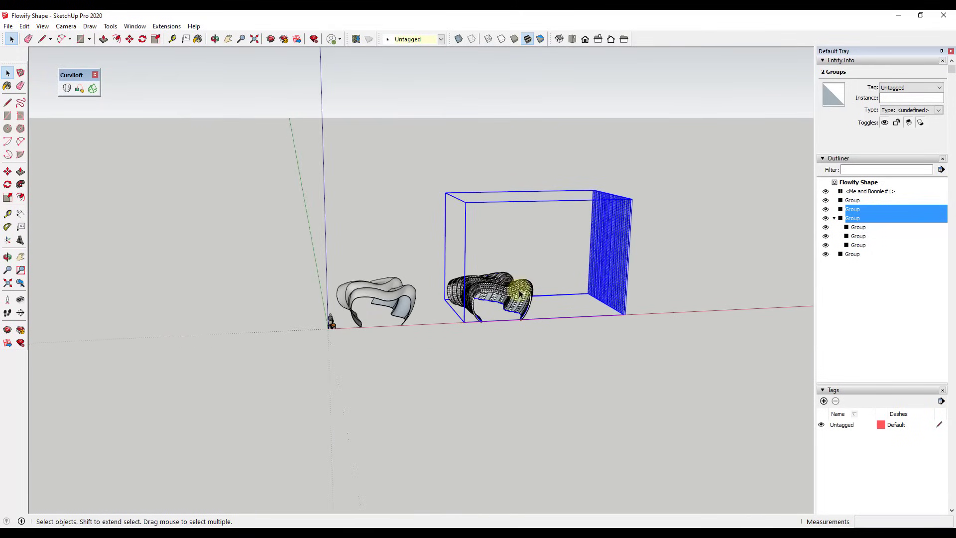
scroll(535, 306, "up", 2)
Step: Copy the combined Flowify group and the flat post group together along the red axis, beyond the original setup
left_click(513, 299)
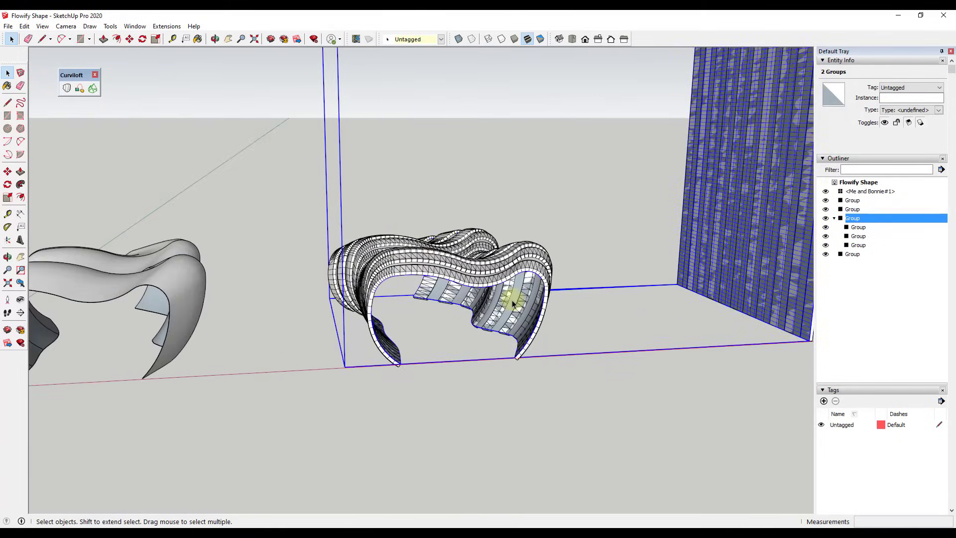
scroll(512, 299, "down", 5)
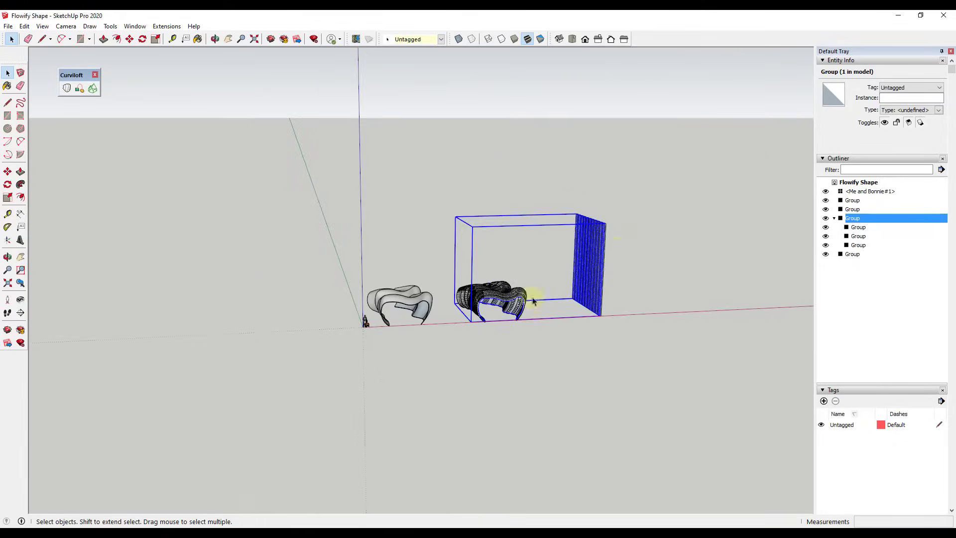
left_click(594, 259, "shift")
scroll(573, 264, "down", 4)
key("m")
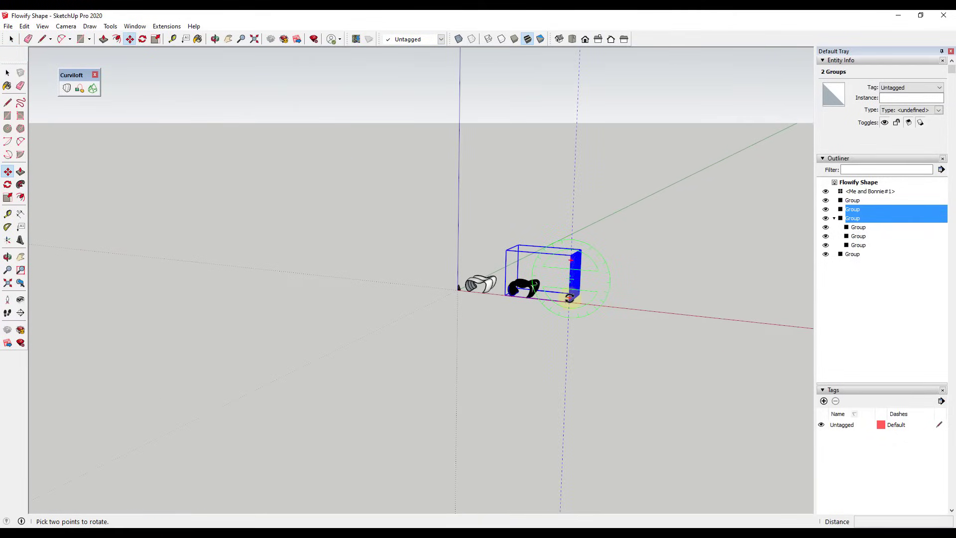
left_click(568, 299)
key("space")
key("m")
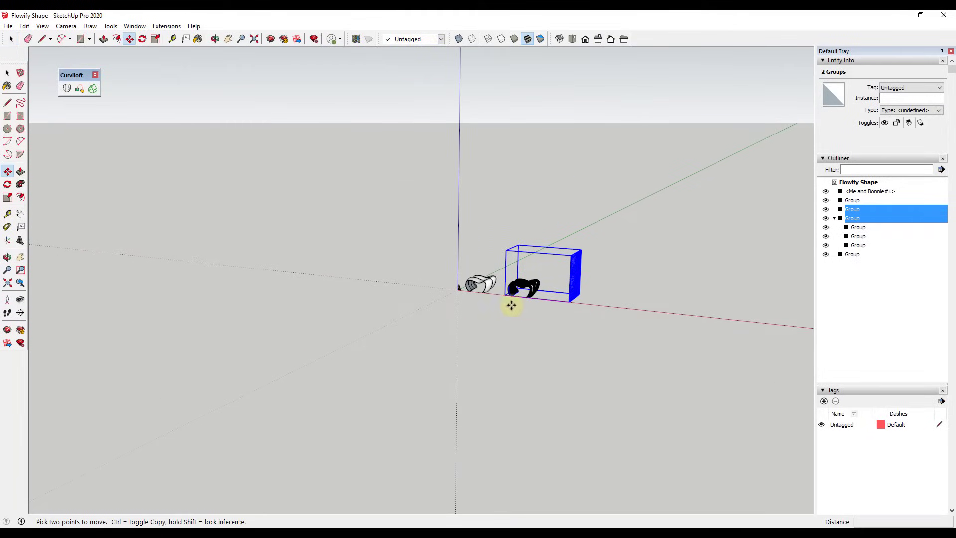
left_click(511, 304)
key("ctrl")
left_click(662, 325)
middle_click_drag(661, 325, 655, 256)
scroll(630, 282, "up", 6)
scroll(515, 352, "down", 5)
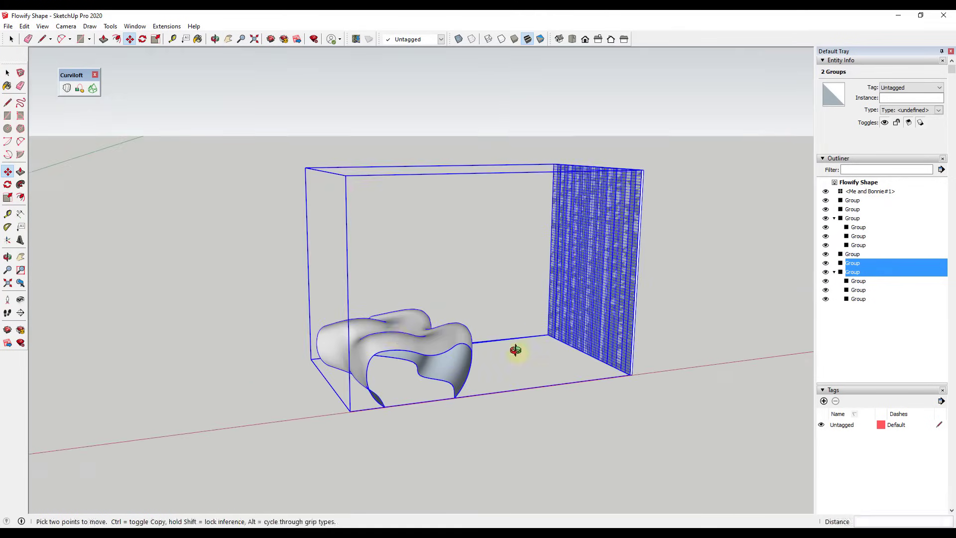
Step: Rotate the copied flat post group 180 degrees about the vertical blue axis at its near top corner
key("space")
left_click(401, 324)
middle_click_drag(559, 316, 402, 275)
scroll(526, 224, "down", 3)
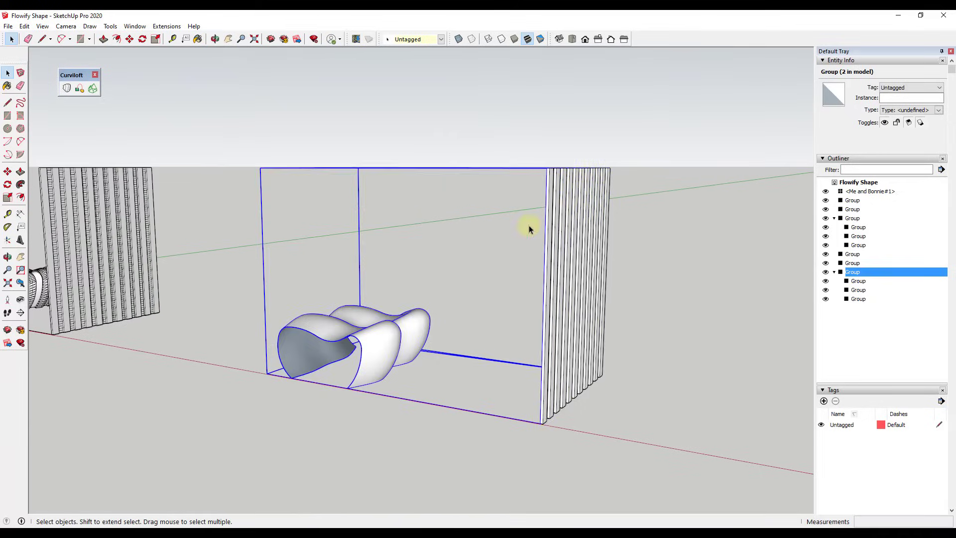
left_click(561, 219)
scroll(519, 199, "up", 3)
middle_click_drag(518, 199, 579, 345)
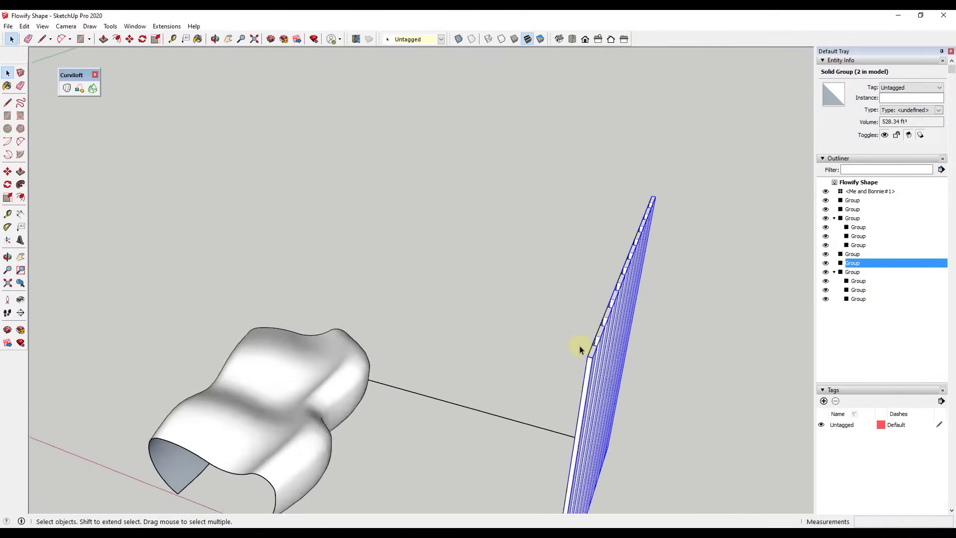
scroll(596, 371, "up", 2)
scroll(596, 362, "down", 2)
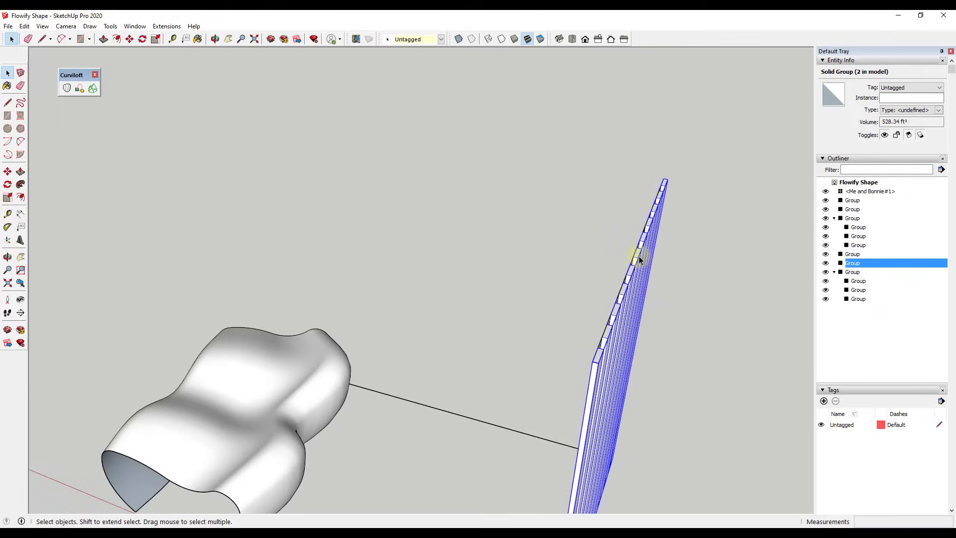
key("q")
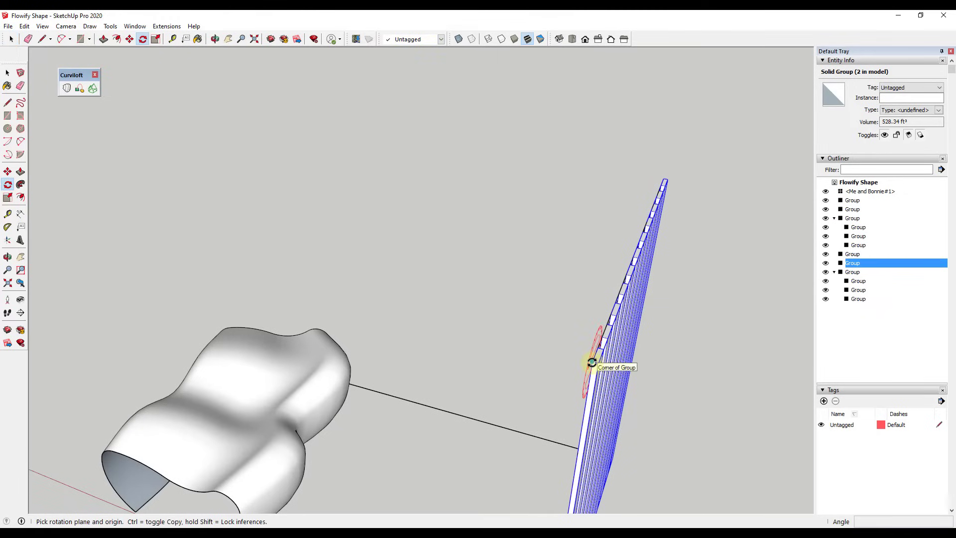
key("Left")
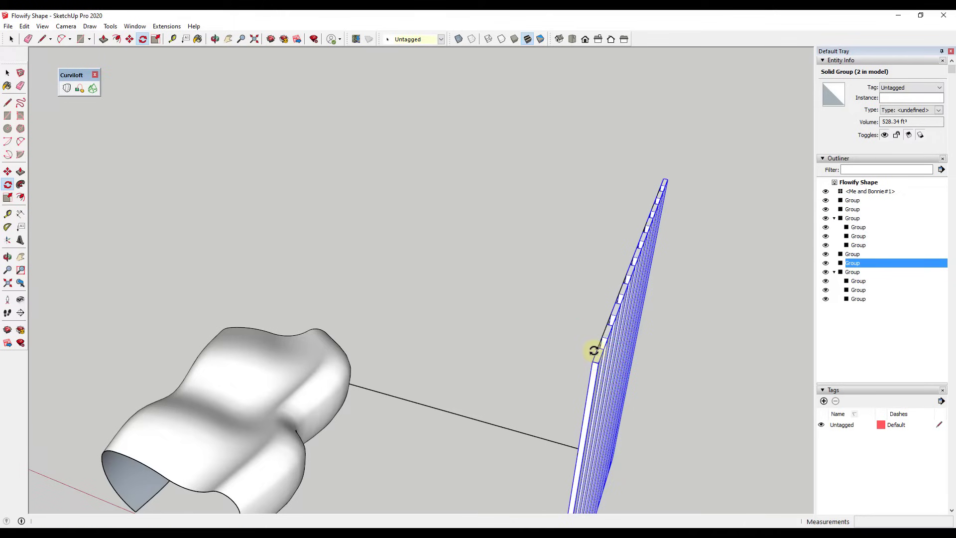
key("Right")
key("Up")
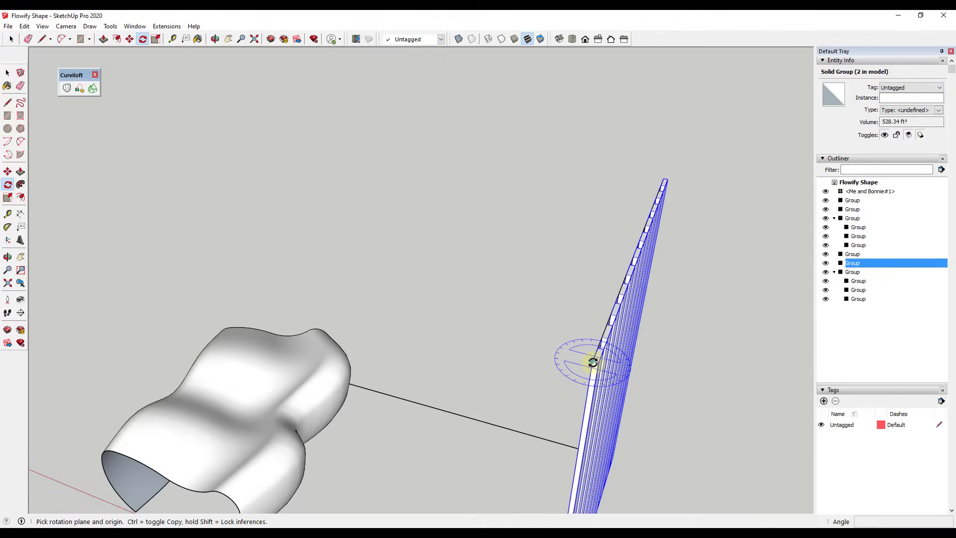
left_click(592, 362)
left_click(664, 180)
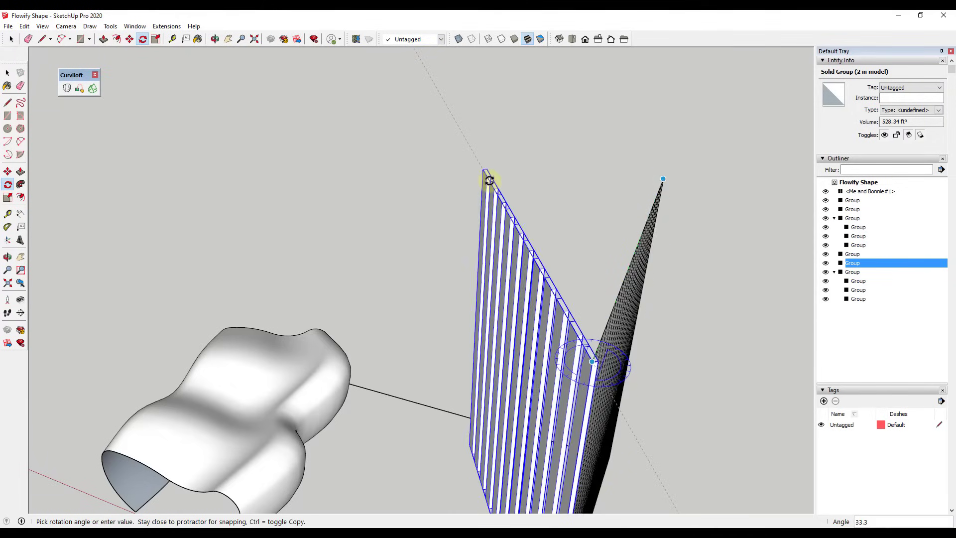
type("180")
key("Return")
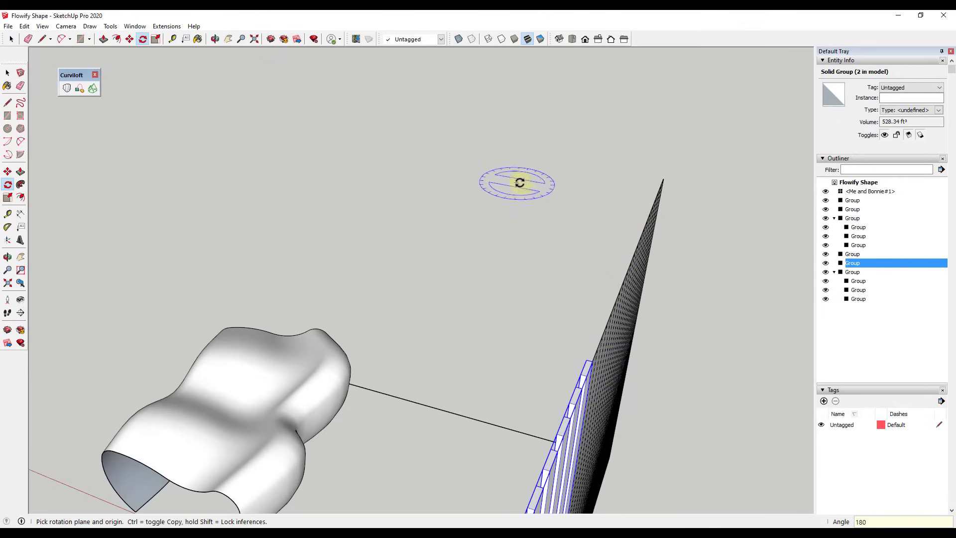
Step: Move the rotated post group from its top corner to the opposite top corner of the flat face, realigning it with the face
key("m")
left_click_drag(591, 362, 664, 179)
left_click(662, 179)
middle_click_drag(627, 196, 640, 305)
key("space")
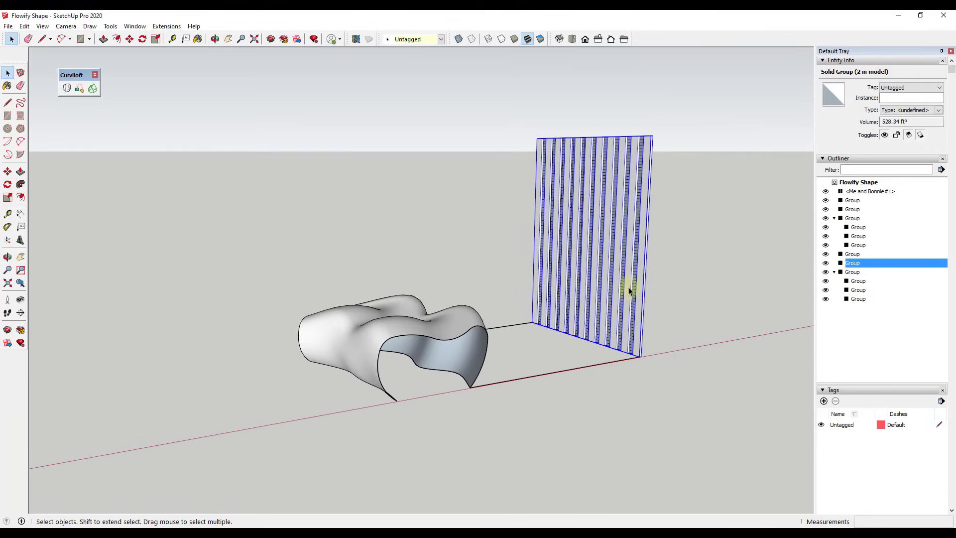
Step: Select the flipped post group together with the copied face, lines and surface group and run Flowify on them
scroll(637, 289, "up", 4)
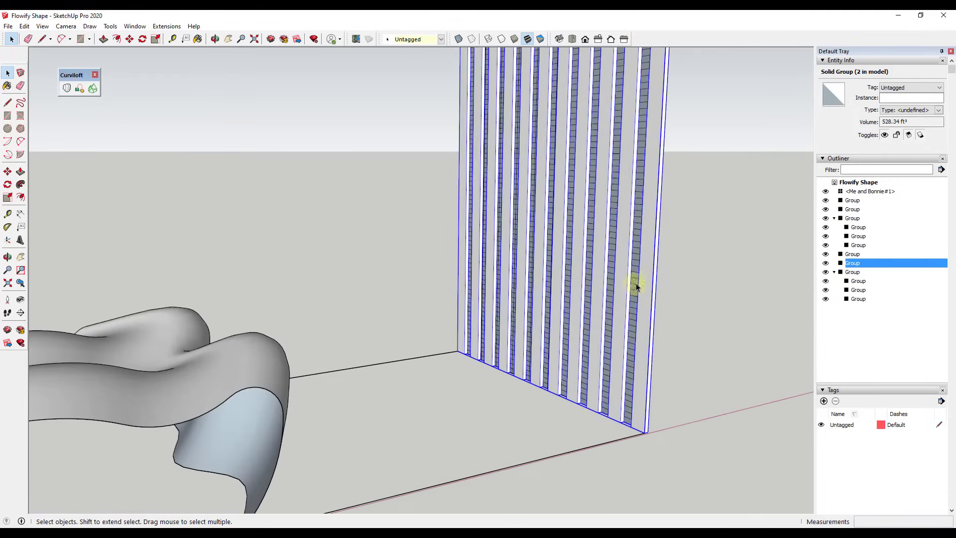
left_click(633, 288, "ctrl")
key("shift+z")
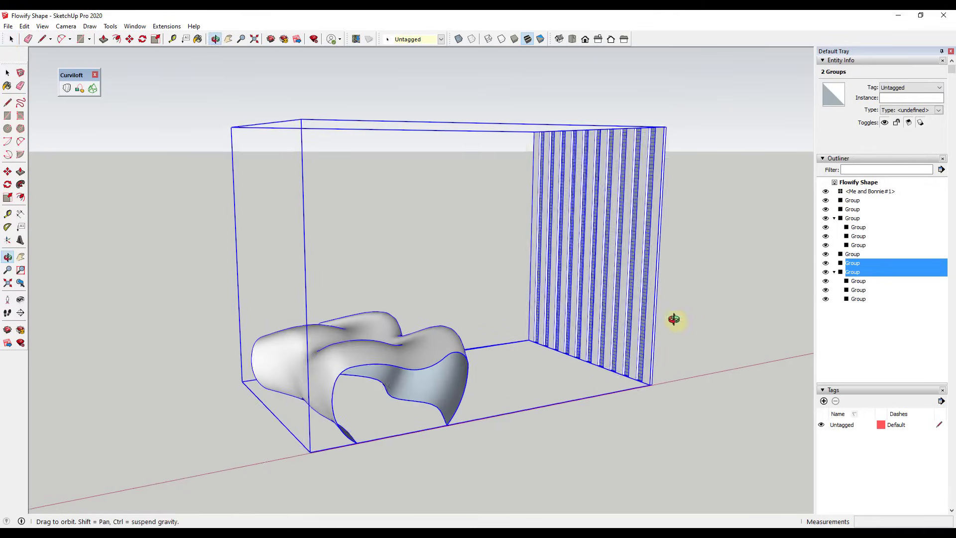
left_click(166, 27)
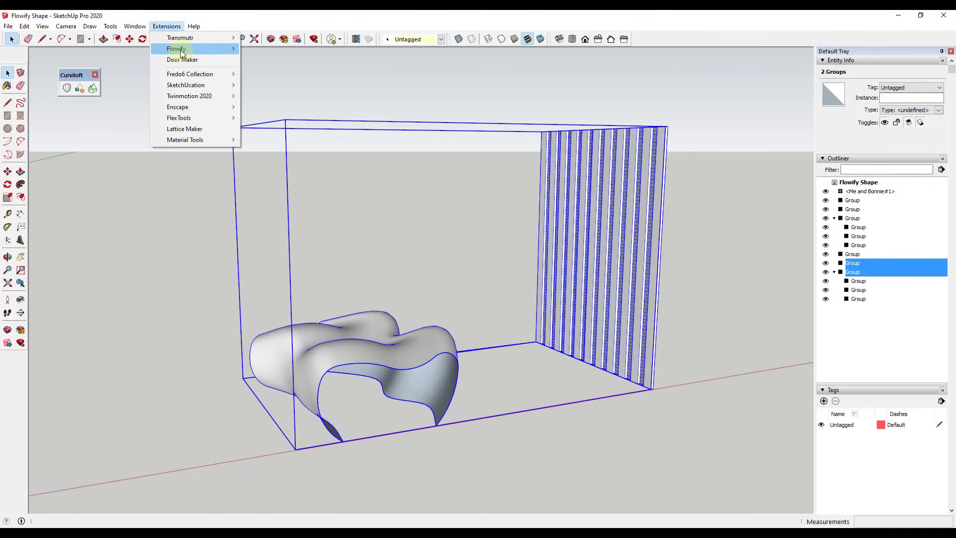
mouse_move(180, 47)
left_click(263, 48)
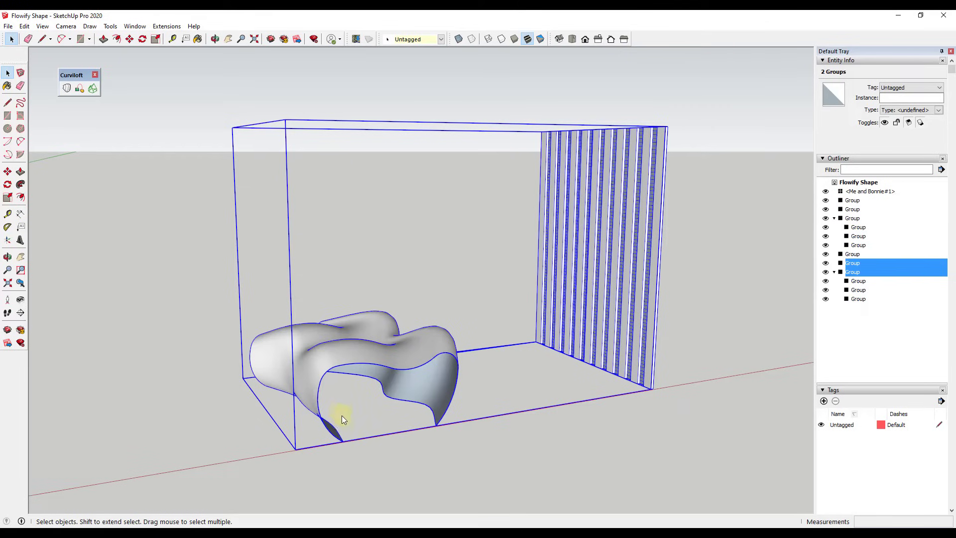
left_click(395, 357)
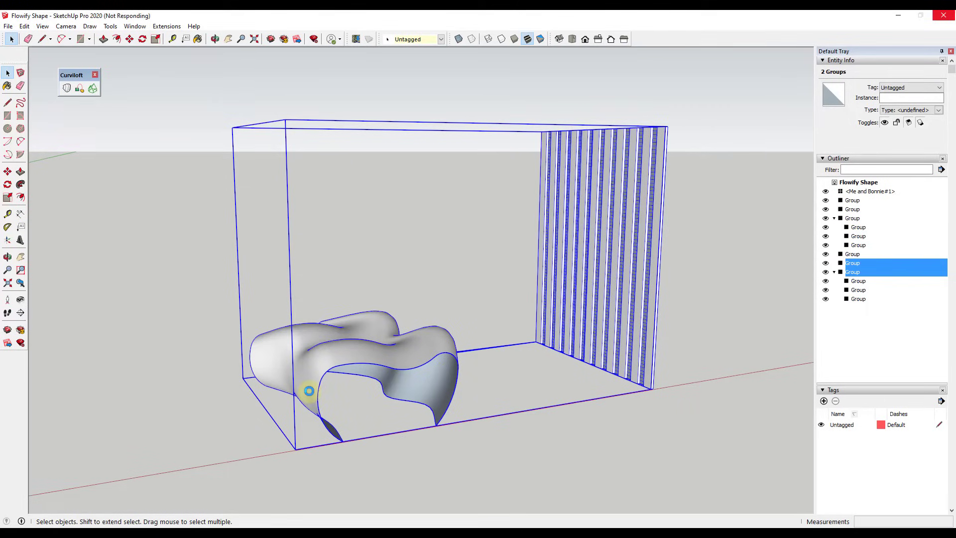
Step: Select the new curved post group and soften its edges with an angle between normals of 29.2 degrees
scroll(364, 288, "up", 5)
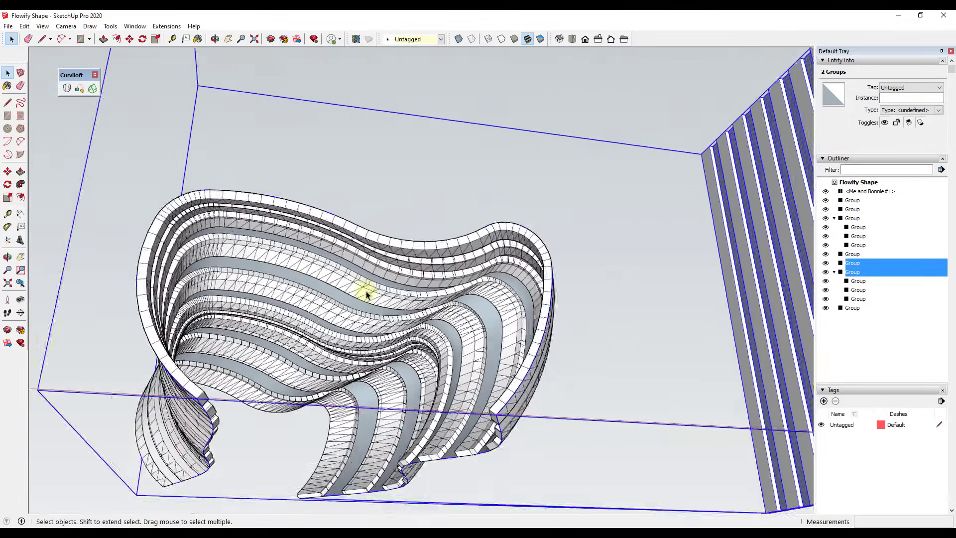
middle_click_drag(363, 288, 357, 328)
scroll(357, 328, "down", 8)
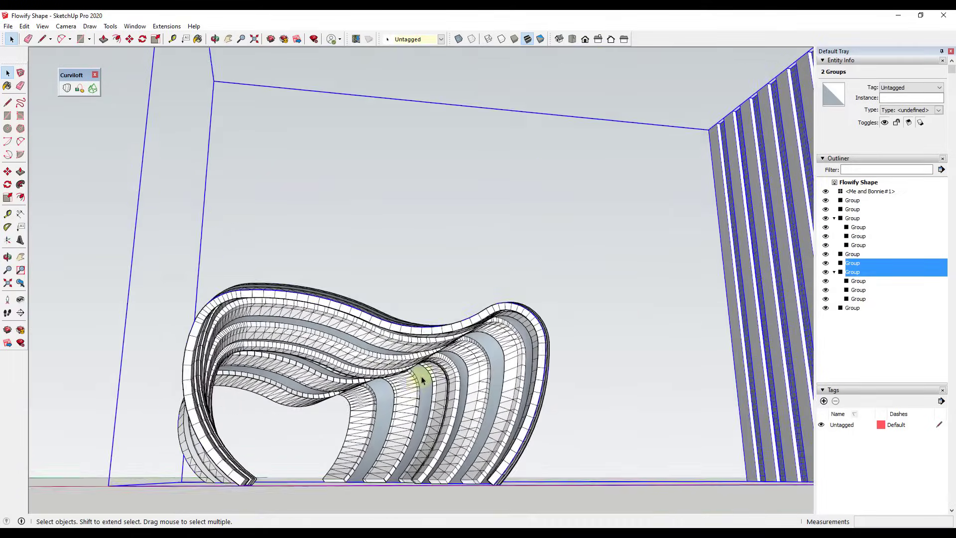
middle_click_drag(452, 424, 506, 421)
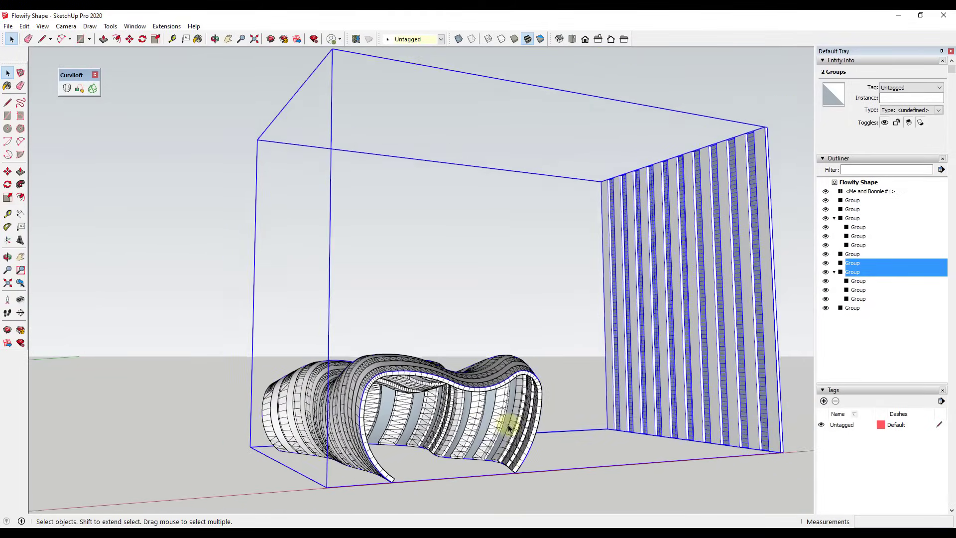
scroll(488, 429, "up", 2)
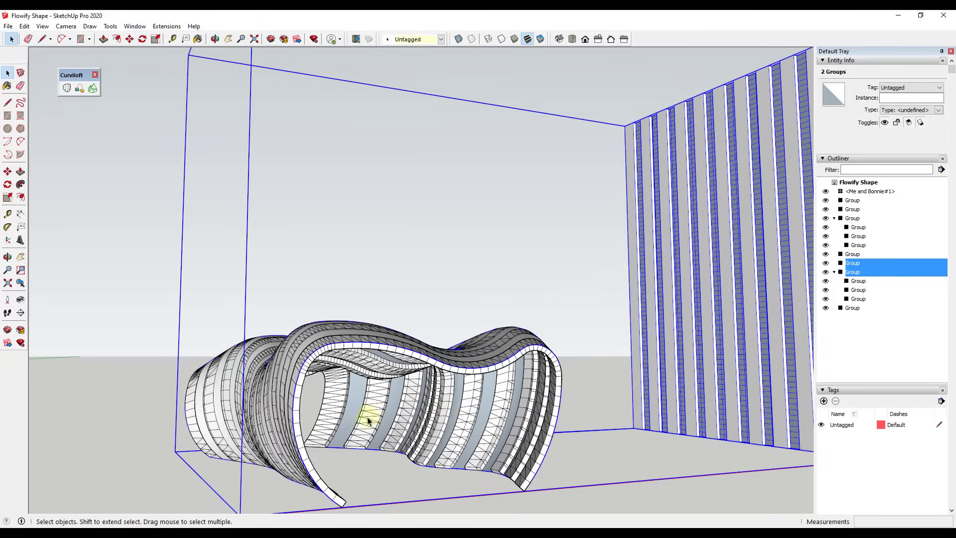
left_click(473, 421)
scroll(528, 408, "up", 4)
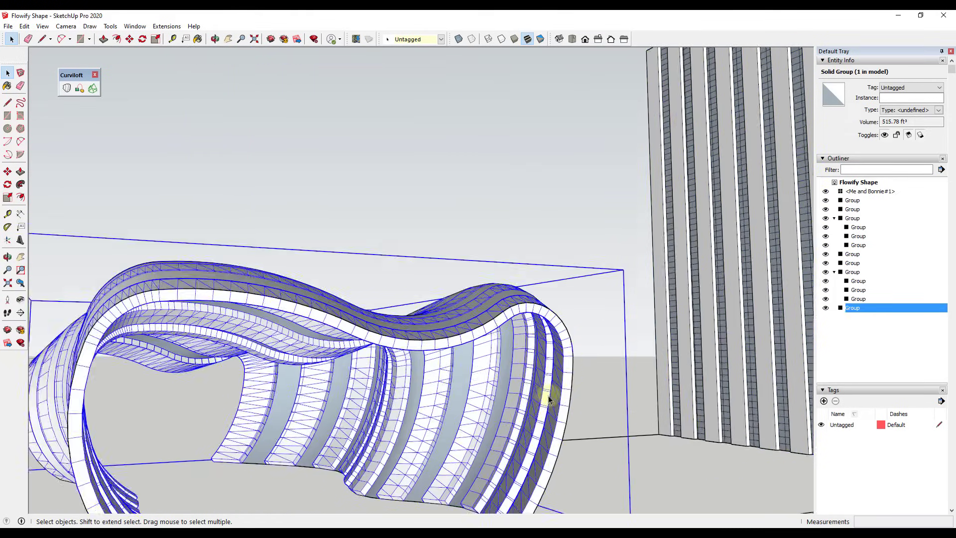
scroll(543, 385, "down", 6)
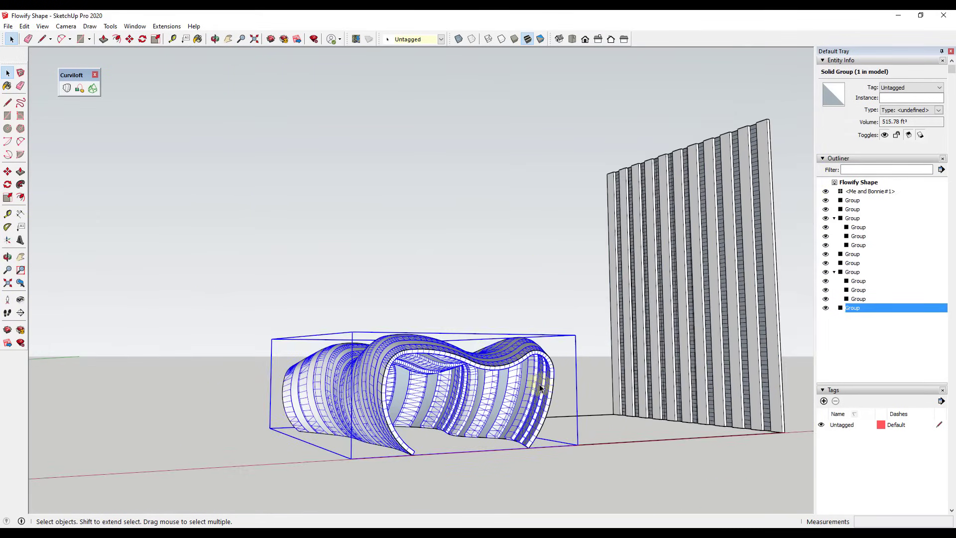
scroll(538, 388, "up", 2)
scroll(886, 349, "down", 10)
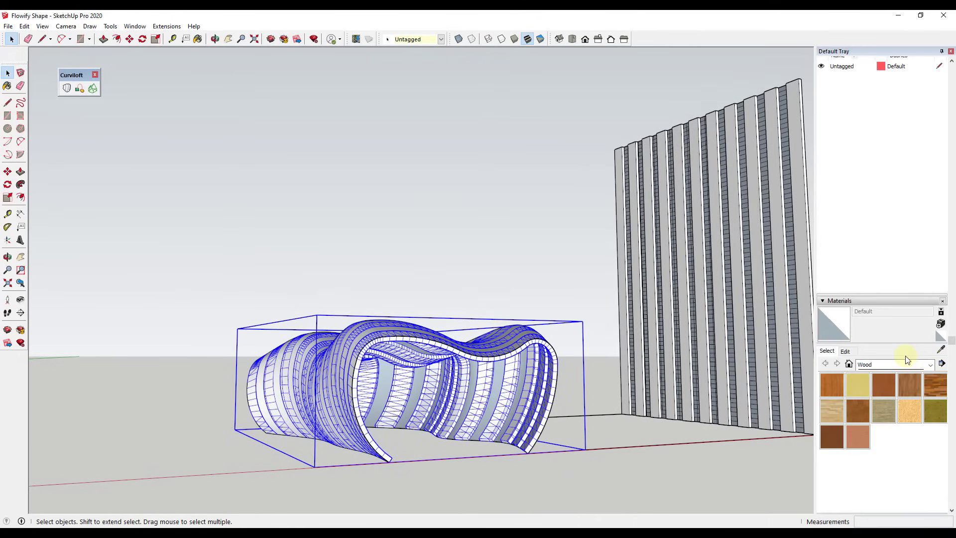
left_click(822, 326)
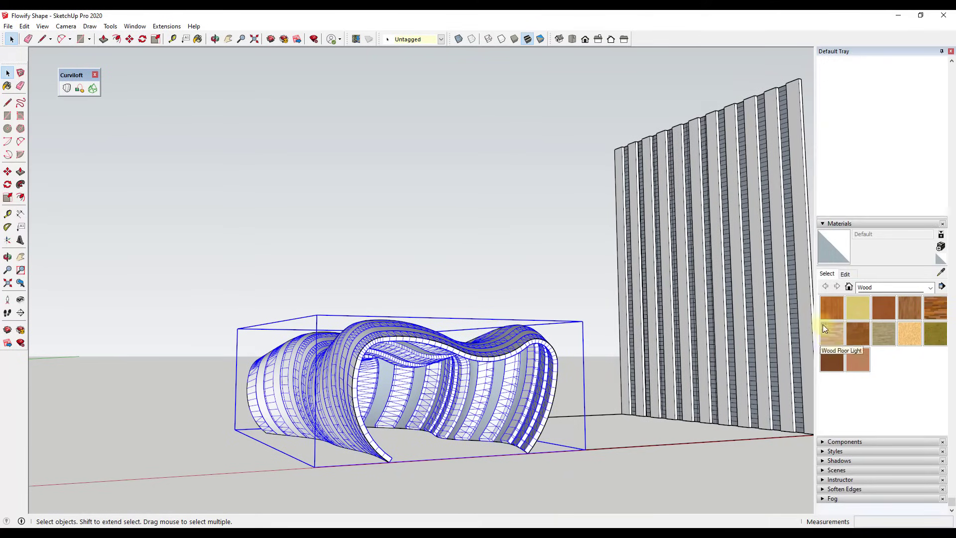
left_click(822, 489)
scroll(867, 371, "down", 3)
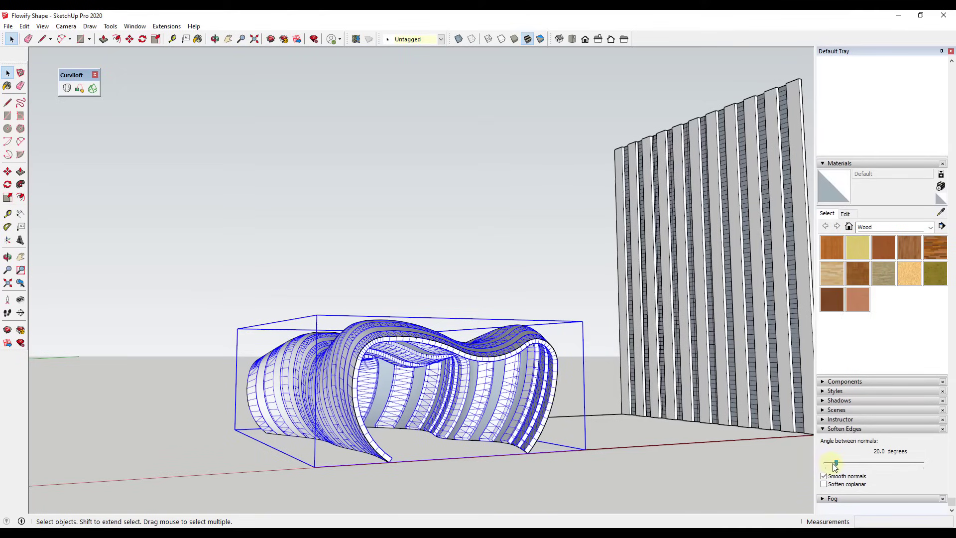
left_click_drag(838, 464, 839, 467)
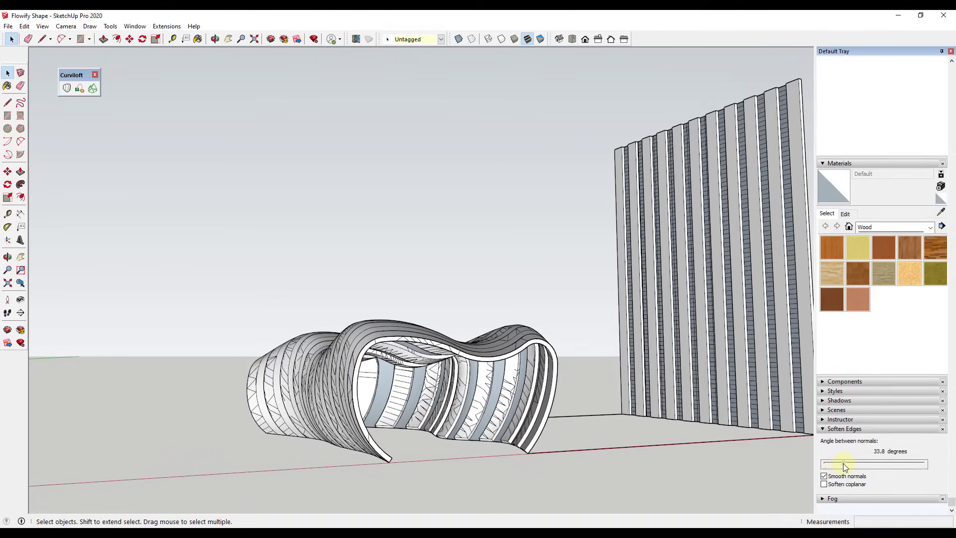
left_click(454, 355)
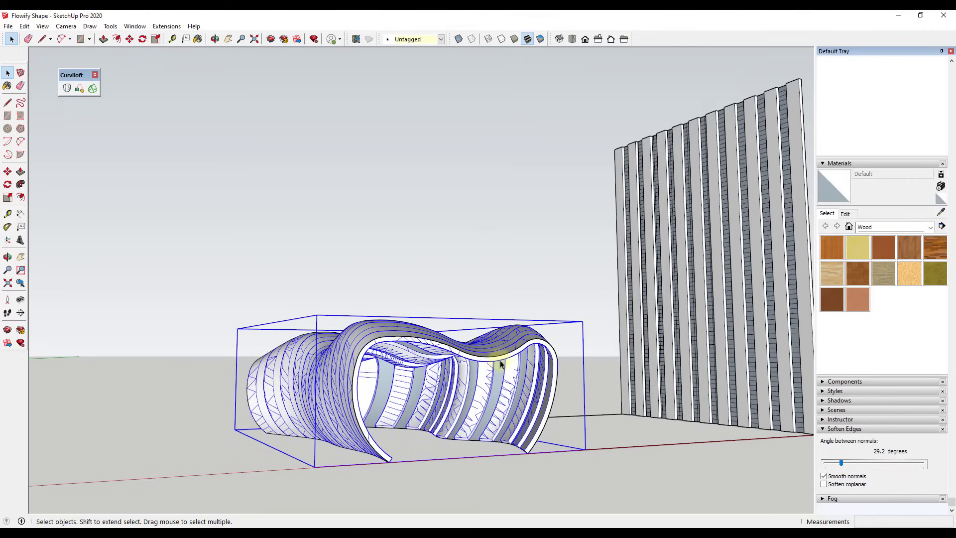
Step: Enable softening of coplanar edges for the curved post group
scroll(481, 409, "up", 10)
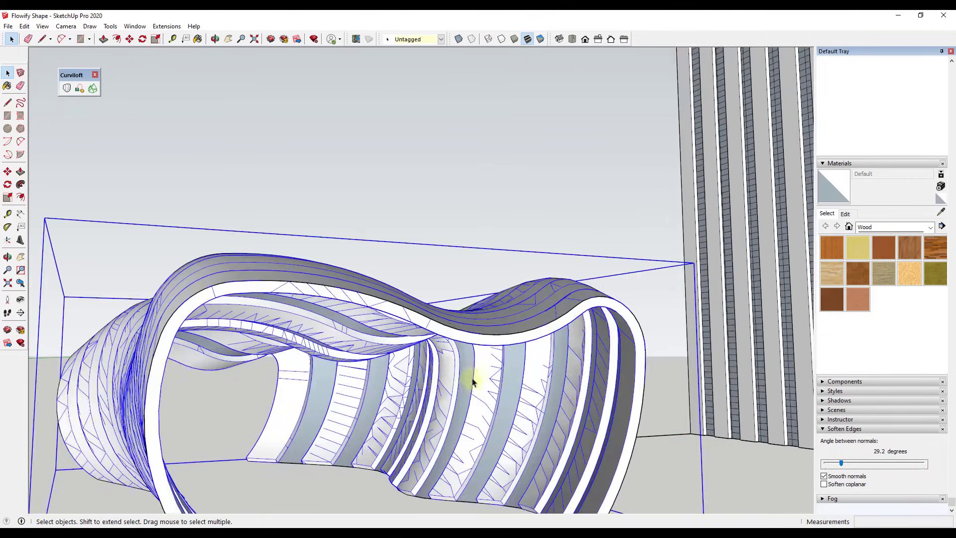
scroll(465, 479, "down", 12)
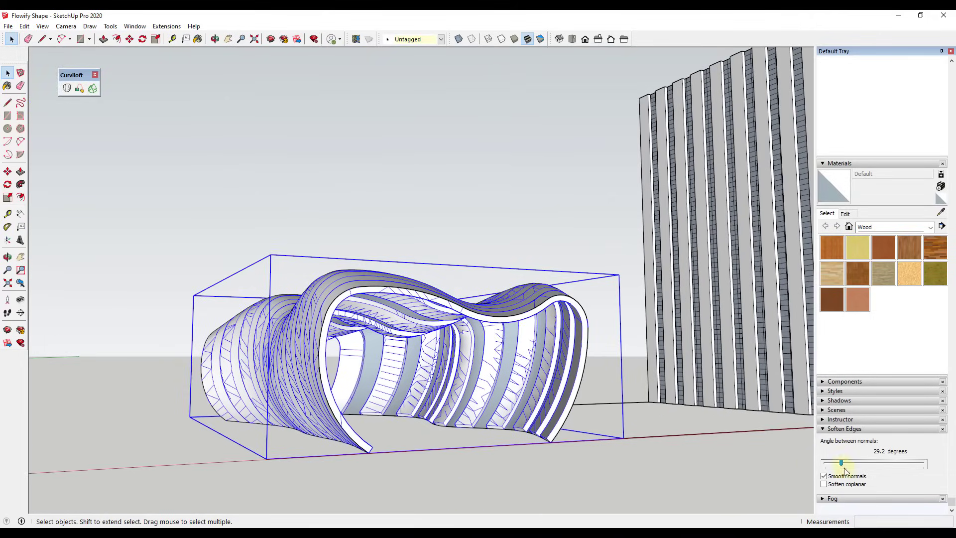
left_click(823, 484)
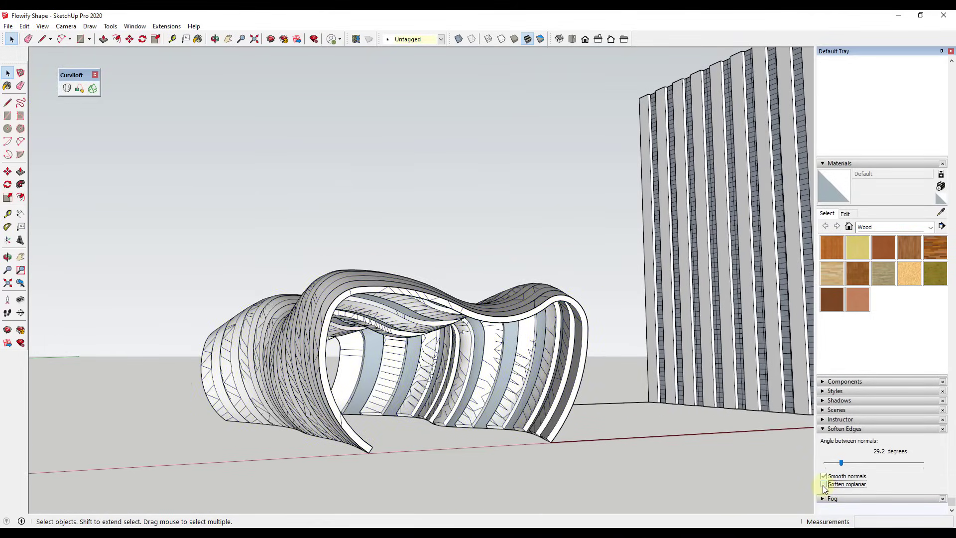
Step: Examine the softened curved post structure close up inside its open end and from a distance beside the flat panel
middle_click_drag(533, 395, 523, 431)
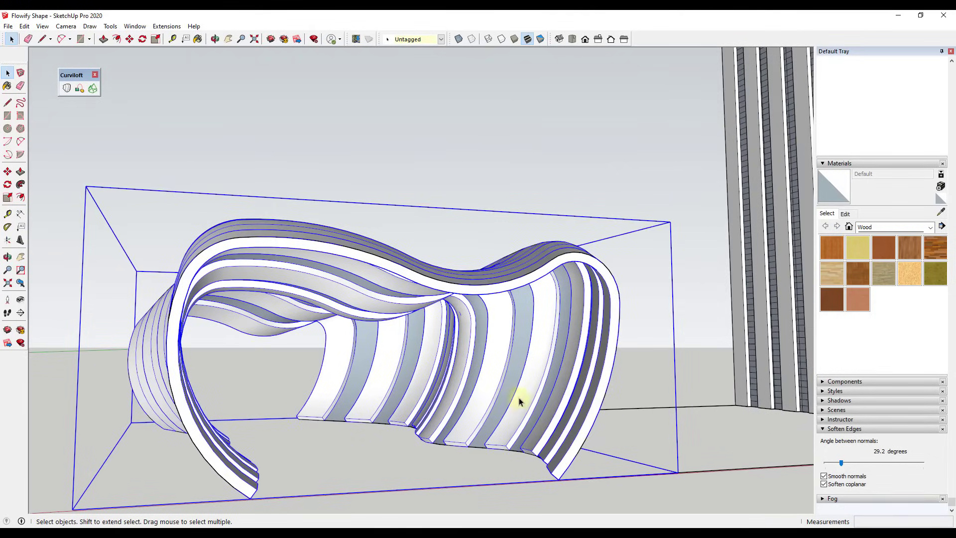
scroll(468, 393, "down", 2)
scroll(348, 397, "up", 5)
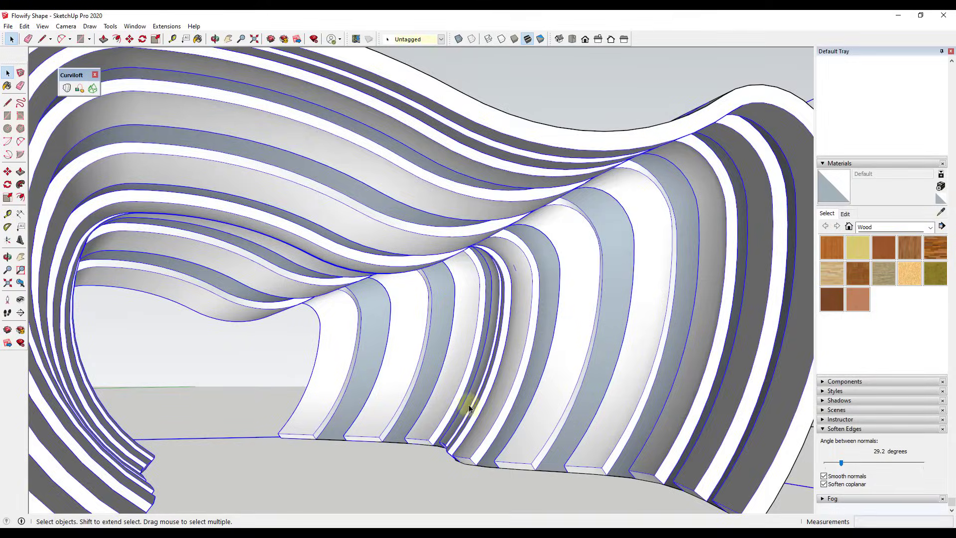
scroll(448, 396, "down", 5)
middle_click_drag(433, 390, 448, 423)
scroll(469, 395, "down", 4)
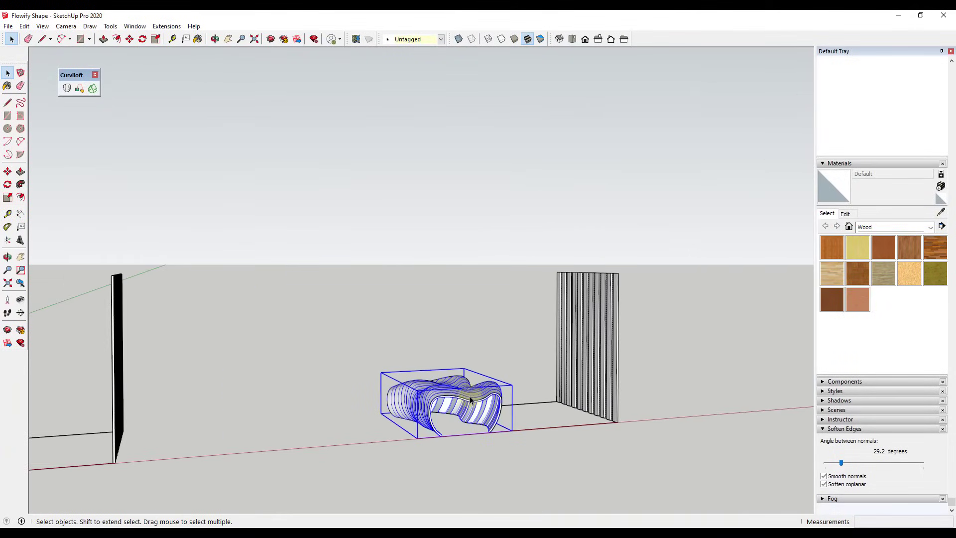
scroll(463, 405, "up", 3)
scroll(463, 406, "up", 6)
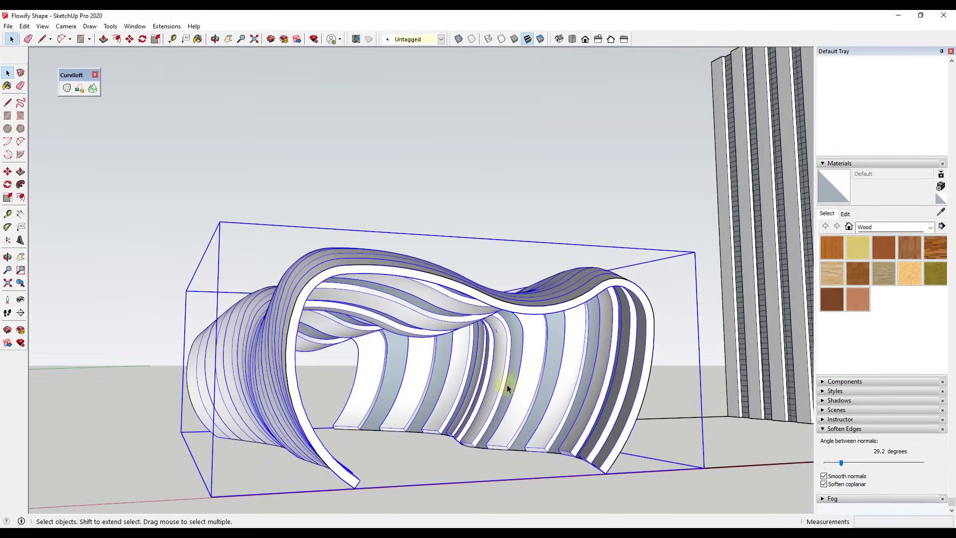
scroll(277, 401, "down", 5)
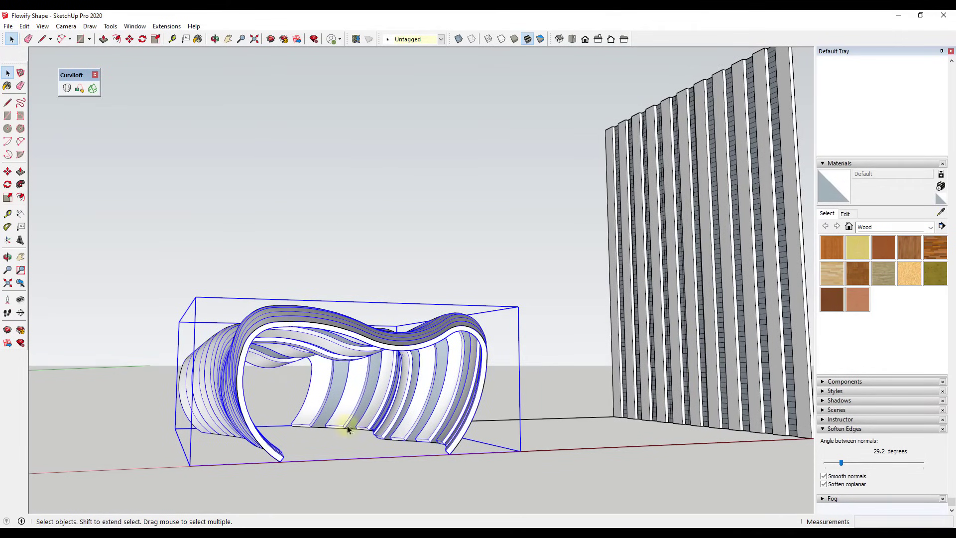
middle_click_drag(348, 429, 389, 441)
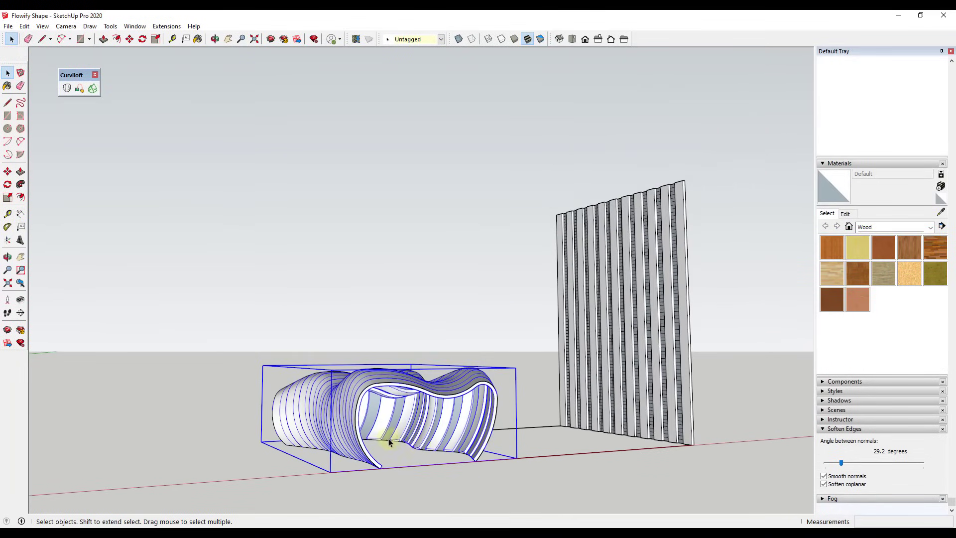
scroll(389, 442, "up", 8)
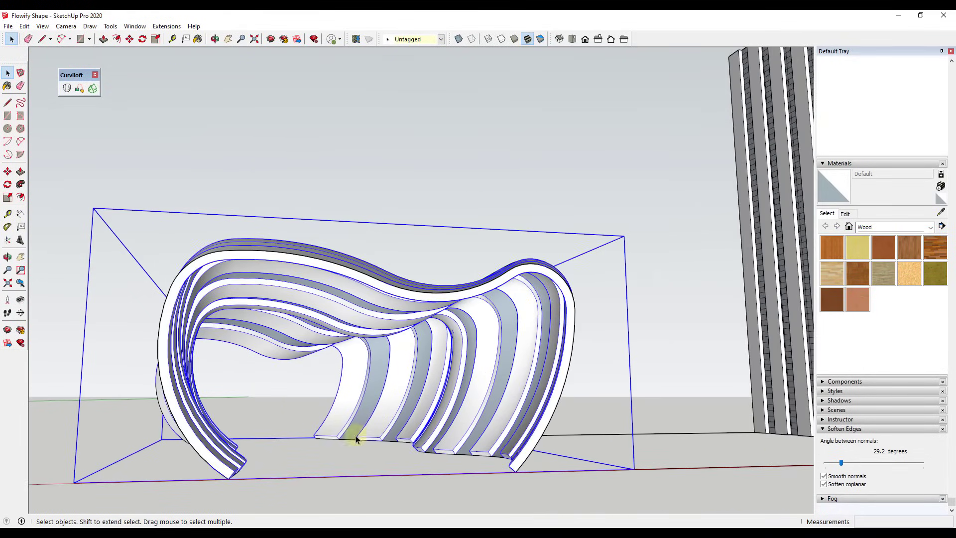
Step: Select the unsoftened curved post group beside the meshed flat panel and soften its edges with an angle between normals of 29.2 degrees
scroll(355, 438, "up", 3)
scroll(411, 386, "down", 8)
middle_click_drag(448, 390, 503, 398)
scroll(504, 399, "down", 2)
scroll(480, 369, "down", 6)
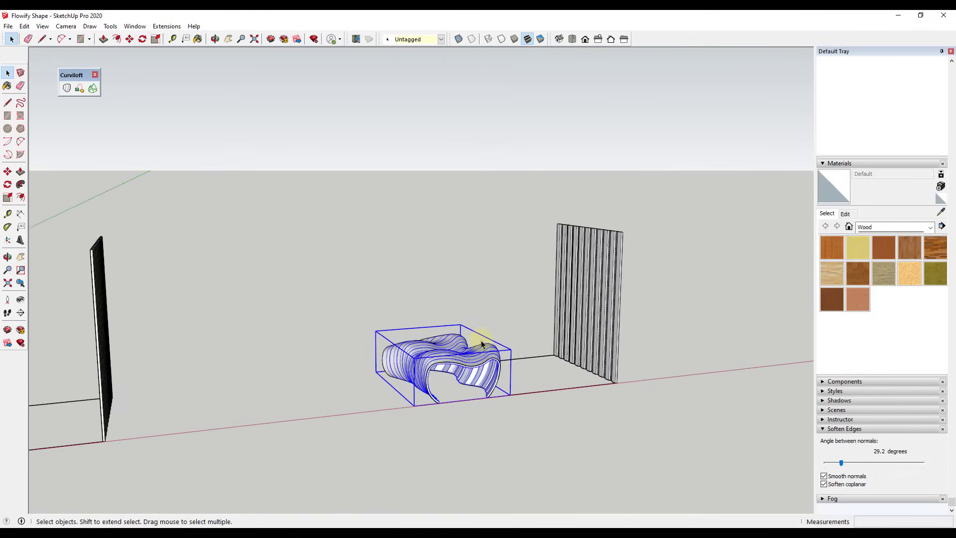
scroll(152, 356, "up", 2)
scroll(235, 416, "up", 10)
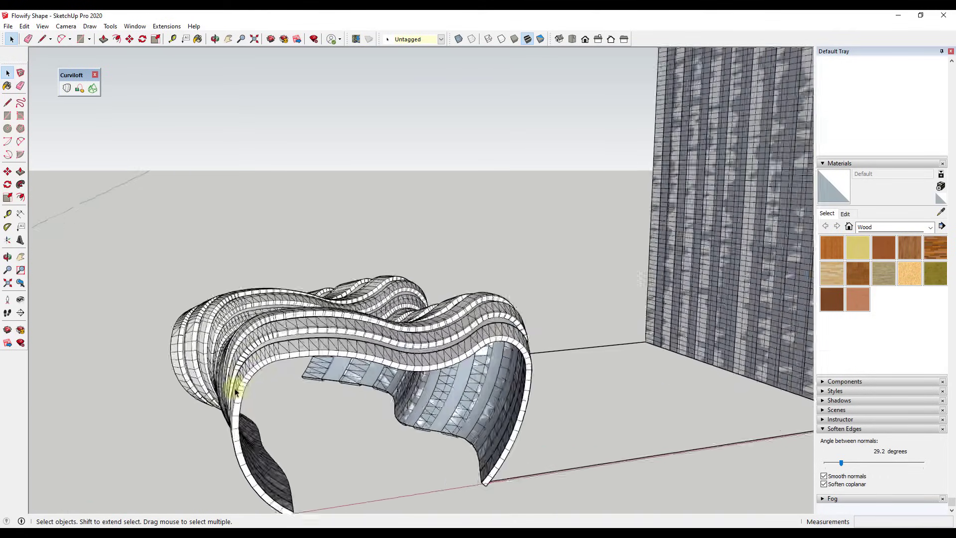
left_click(404, 340)
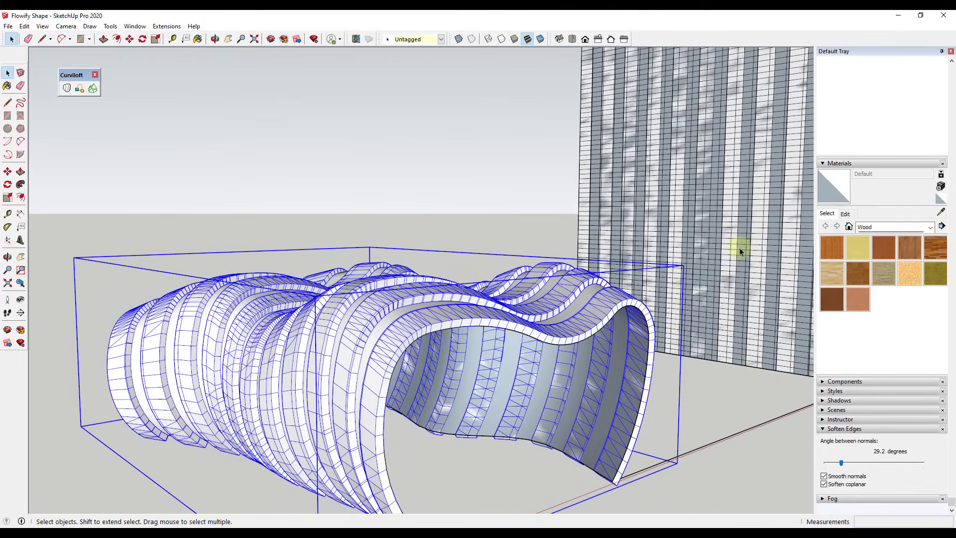
left_click(841, 464)
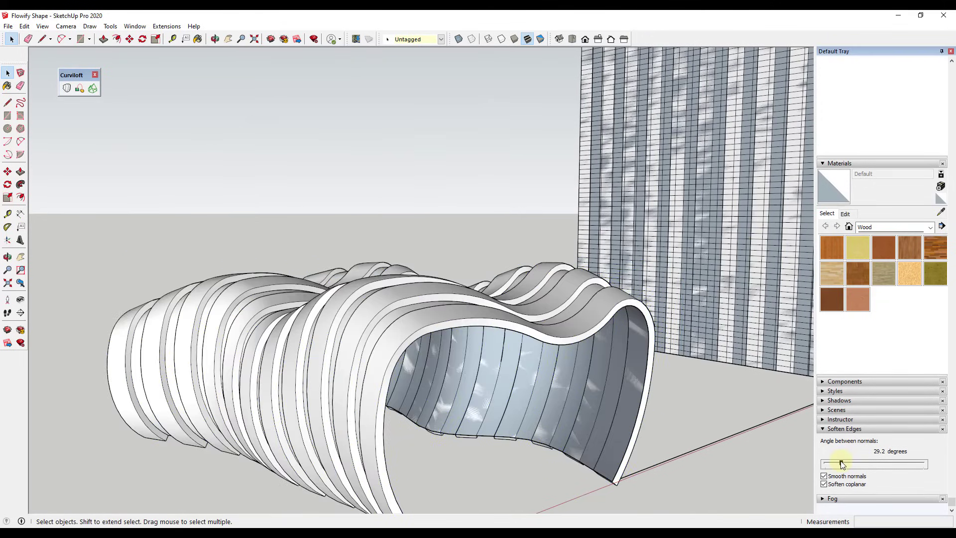
middle_click_drag(467, 448, 387, 417)
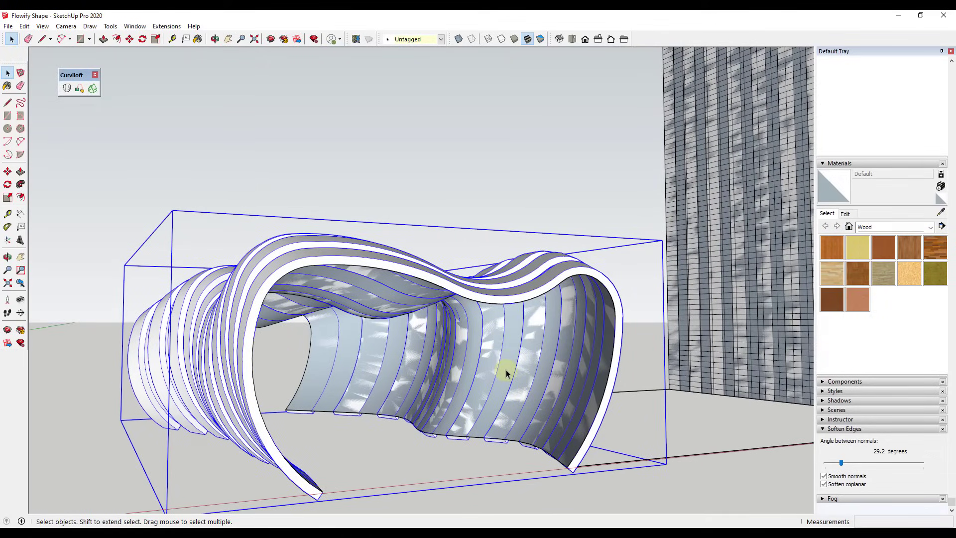
Step: Scale the softened curved post group up very slightly from an upper corner, by a uniform factor of about 1.001
key("s")
middle_click_drag(506, 374, 559, 352)
scroll(344, 397, "up", 6)
scroll(593, 341, "down", 8)
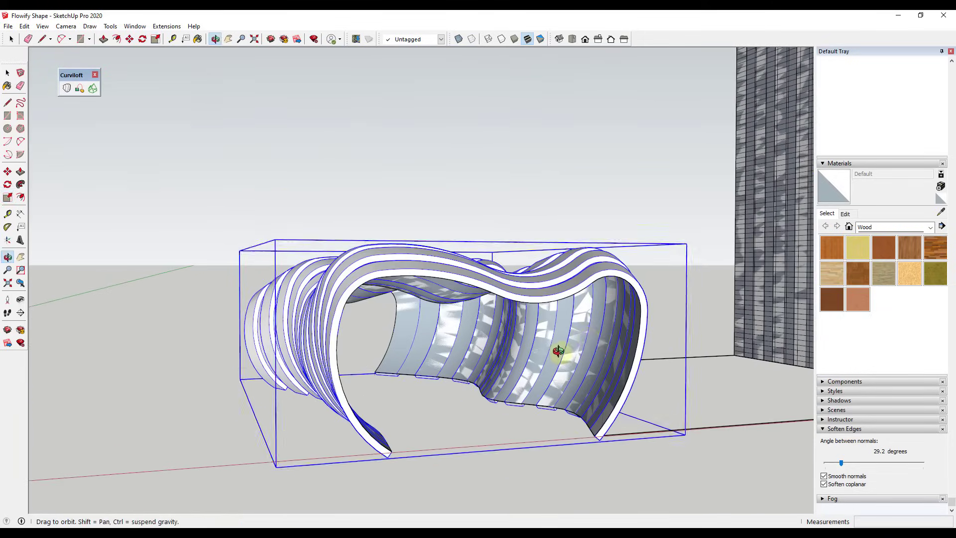
left_click_drag(687, 243, 693, 242)
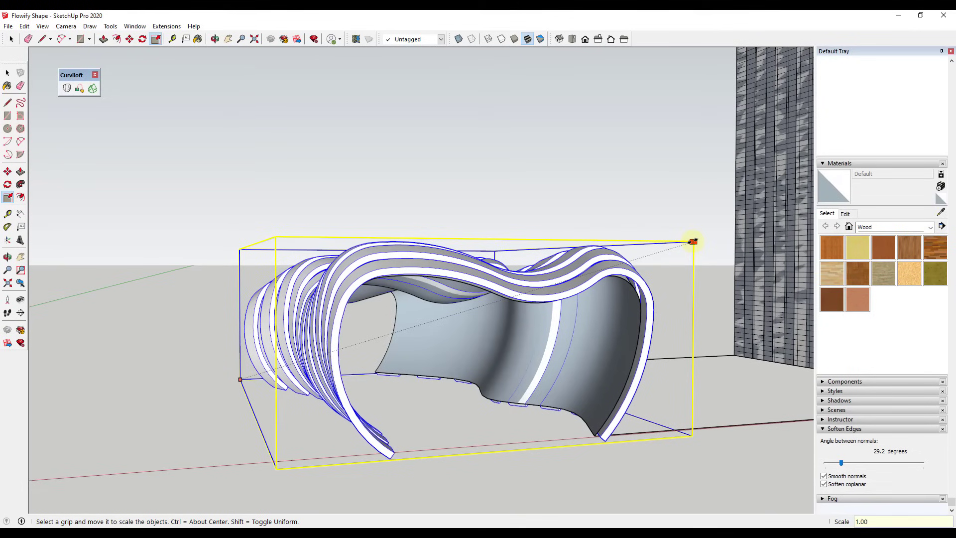
left_click_drag(693, 242, 692, 240)
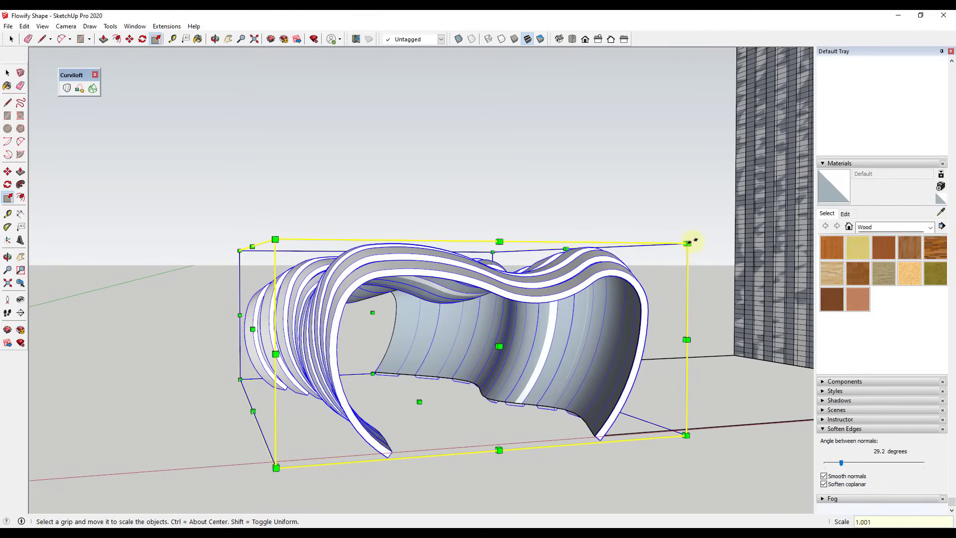
Step: Examine how the inner surface meets the scaled posts, looking through the open end of the curved structure and from farther back
middle_click_drag(601, 348, 562, 344)
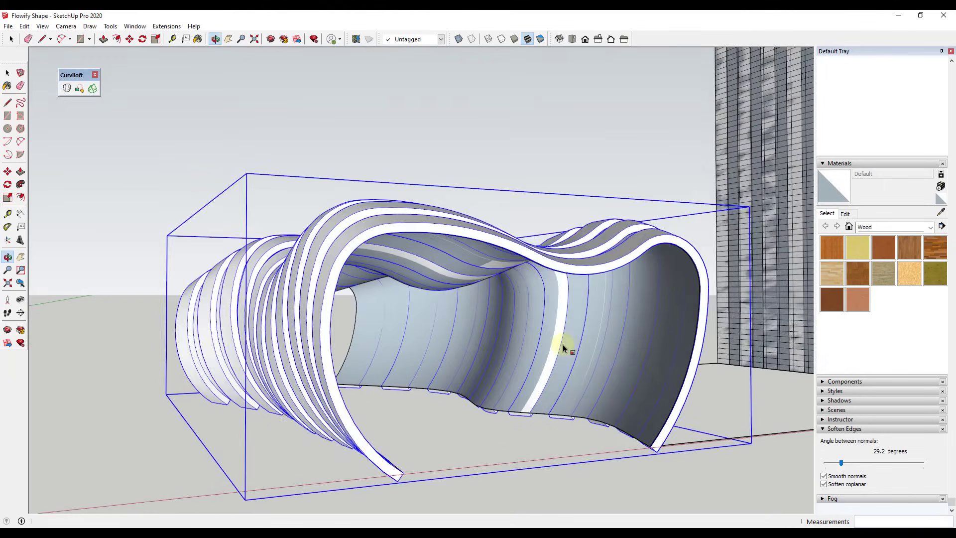
scroll(572, 358, "up", 3)
key("space")
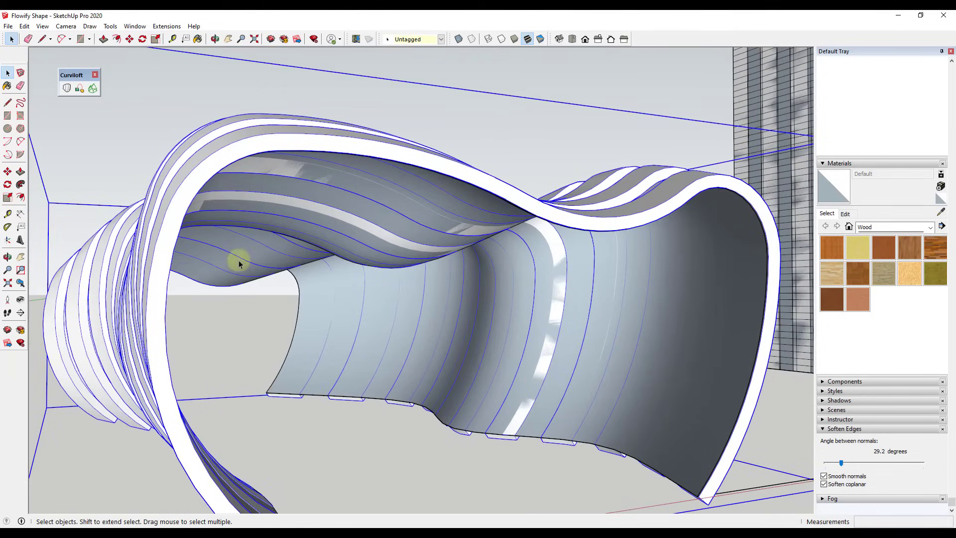
mouse_move(490, 309)
middle_mouse_down()
mouse_move(470, 284)
mouse_move(467, 316)
mouse_move(514, 314)
mouse_move(503, 318)
middle_mouse_up()
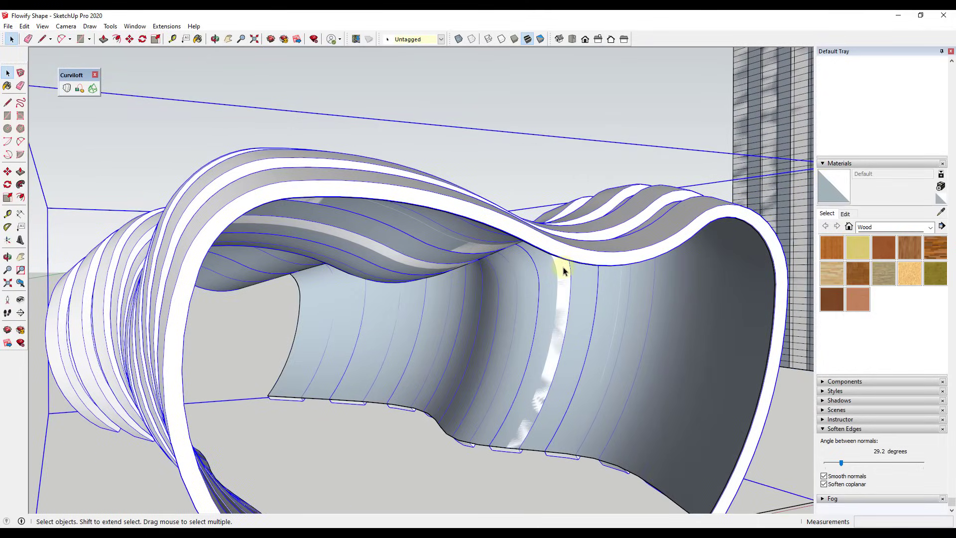
scroll(588, 306, "down", 5)
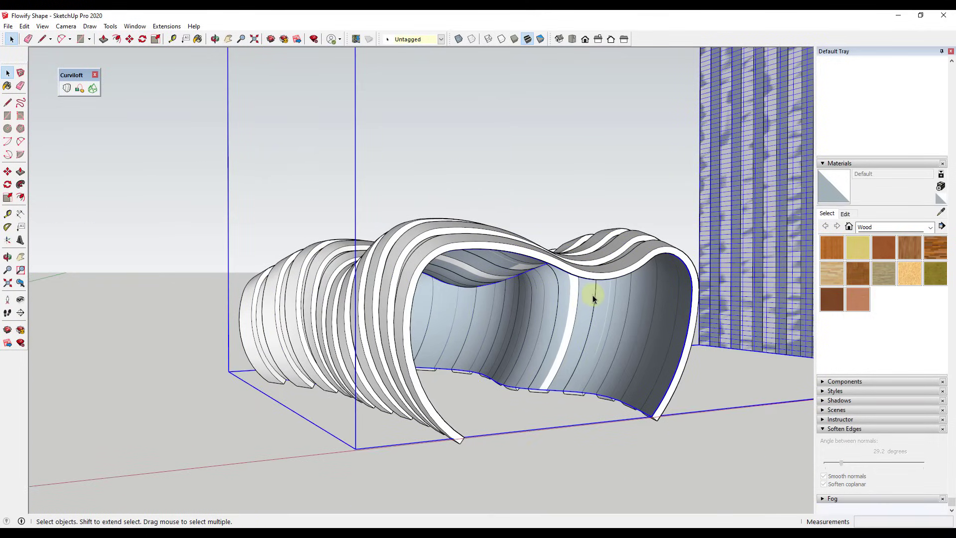
middle_click_drag(578, 325, 437, 327)
scroll(437, 328, "up", 3)
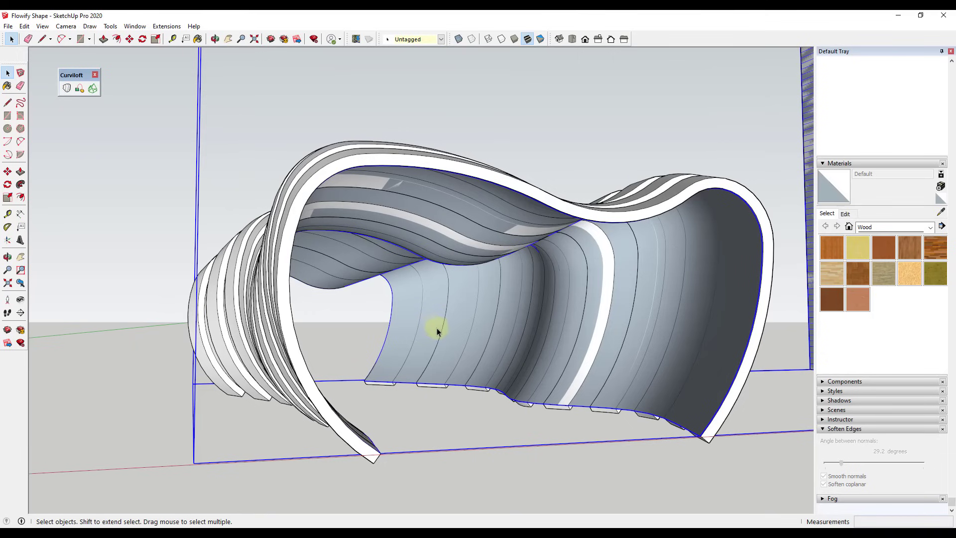
scroll(446, 330, "down", 1)
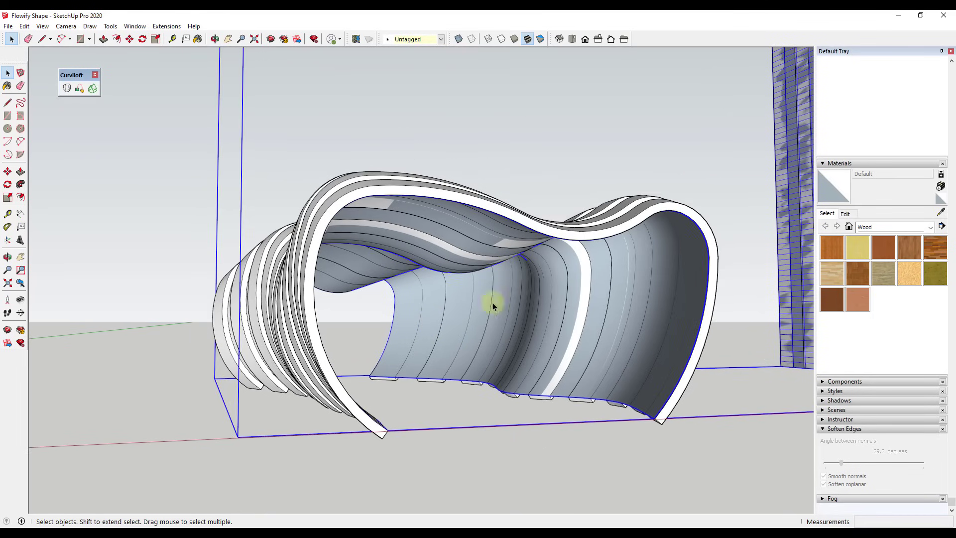
scroll(492, 304, "down", 5)
scroll(467, 312, "up", 6)
middle_click_drag(514, 310, 438, 299)
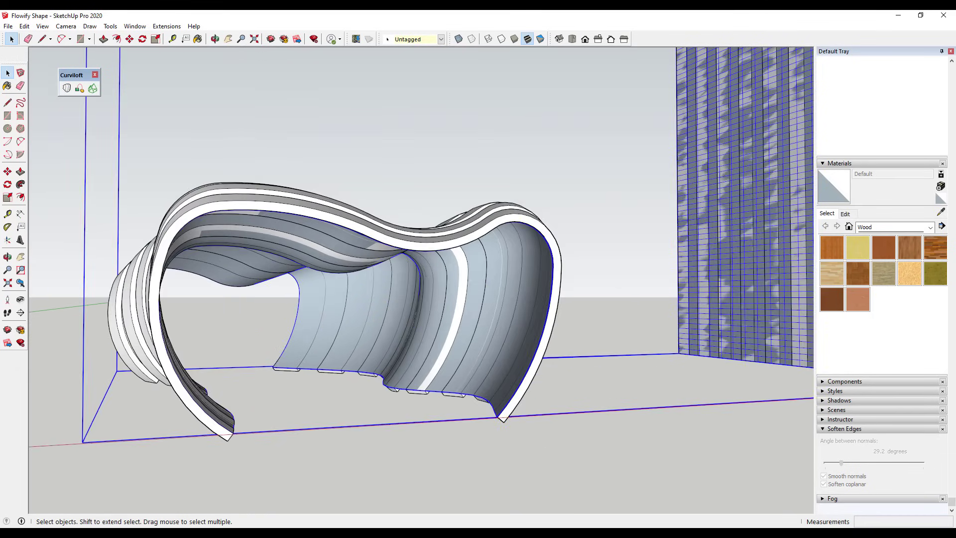